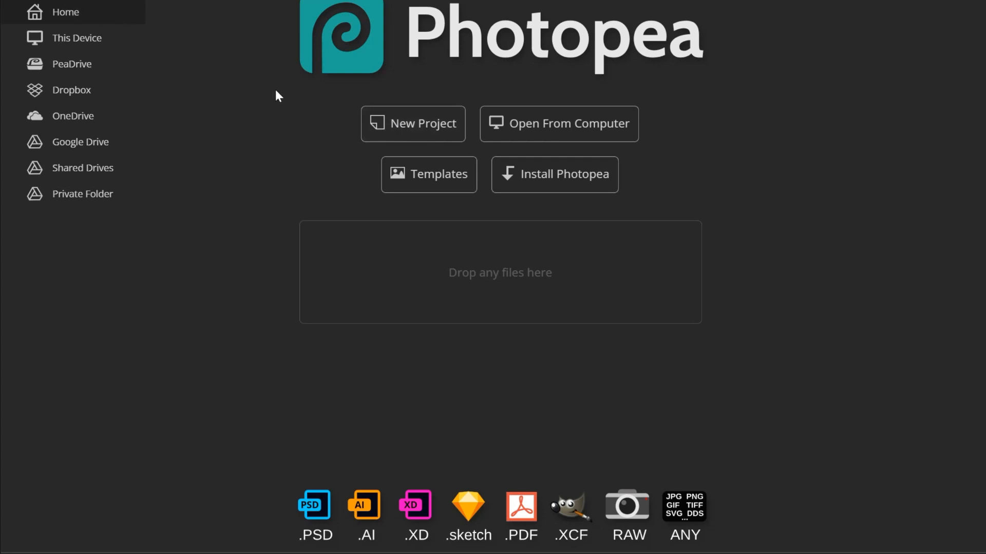
- Look over the new-project presets and templates, and start opening an existing file instead
left_click(409, 125)
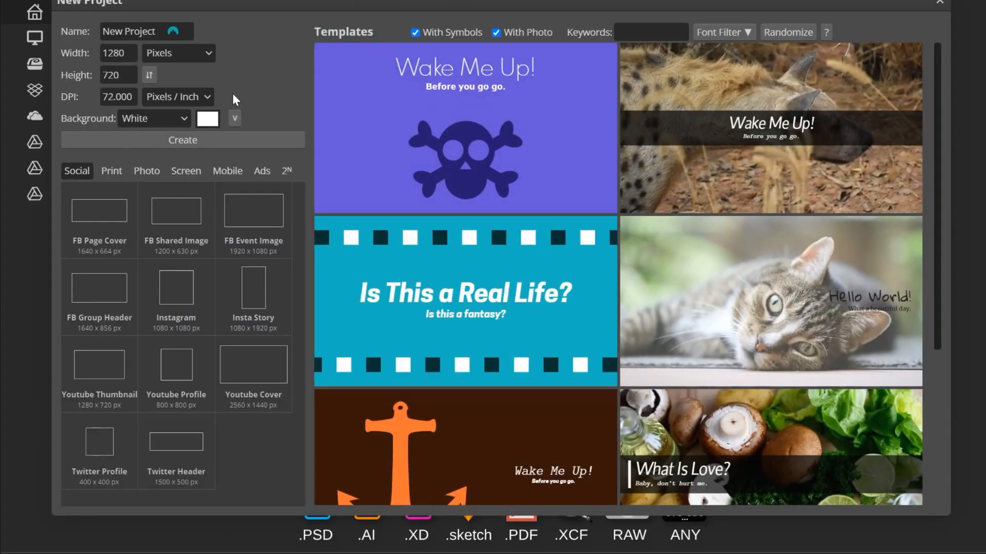
left_click(16, 0)
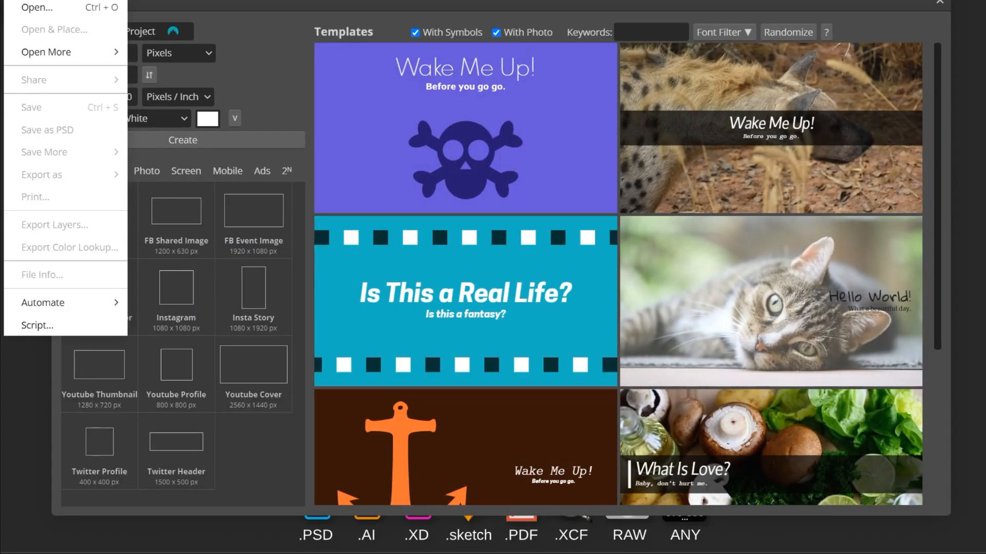
left_click(35, 7)
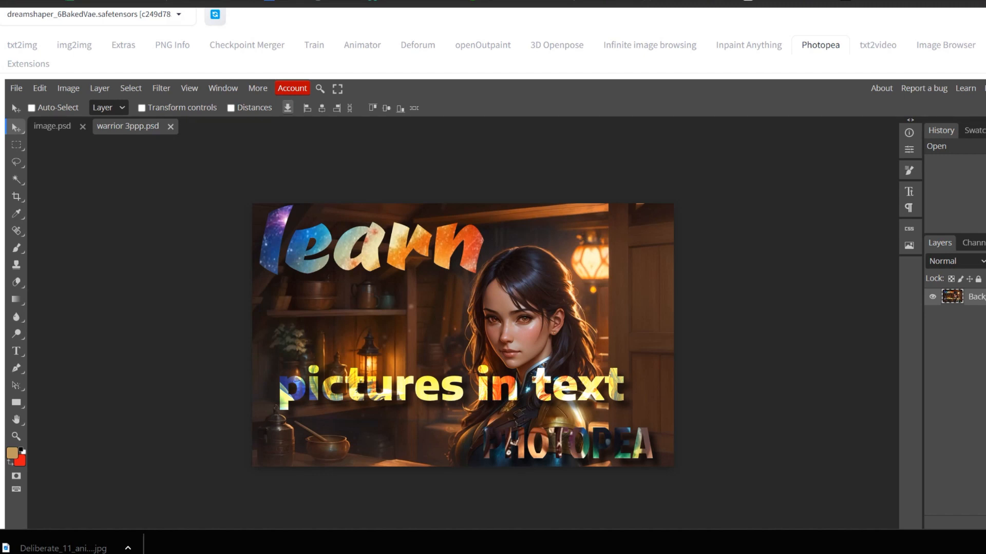
- Restrict sending to the active layer only and send the warrior 3ppp.psd image to img2img
scroll(493, 266, "down", 2)
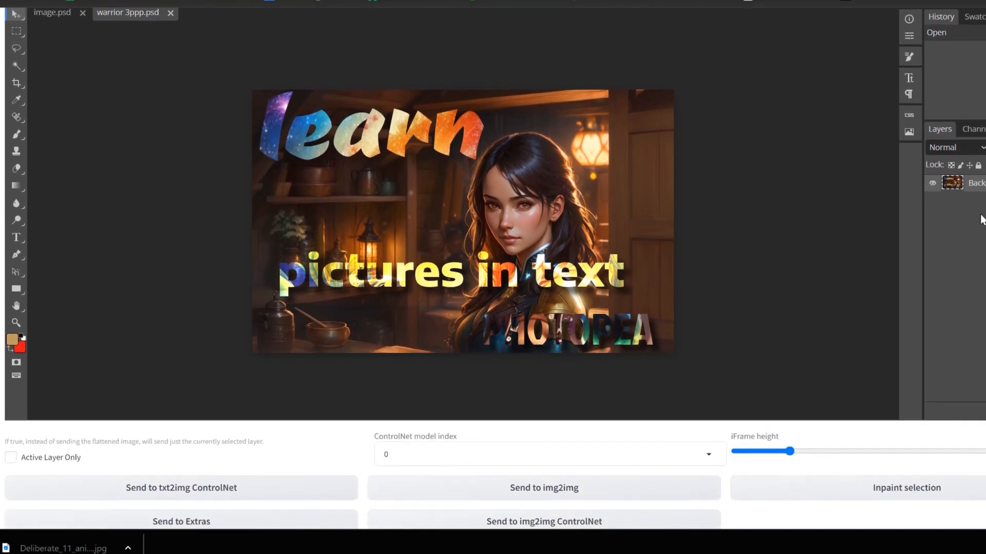
scroll(493, 267, "down", 1)
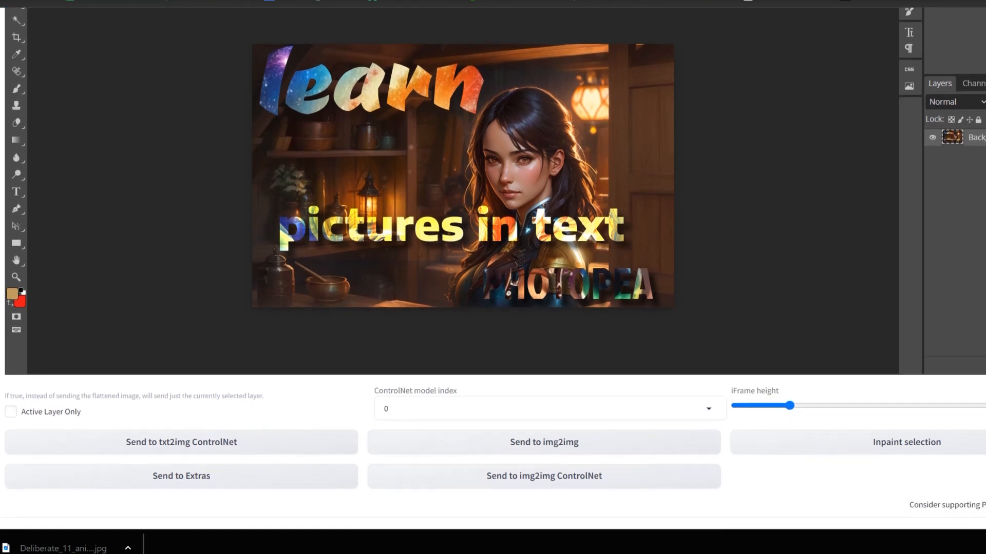
scroll(492, 267, "down", 1)
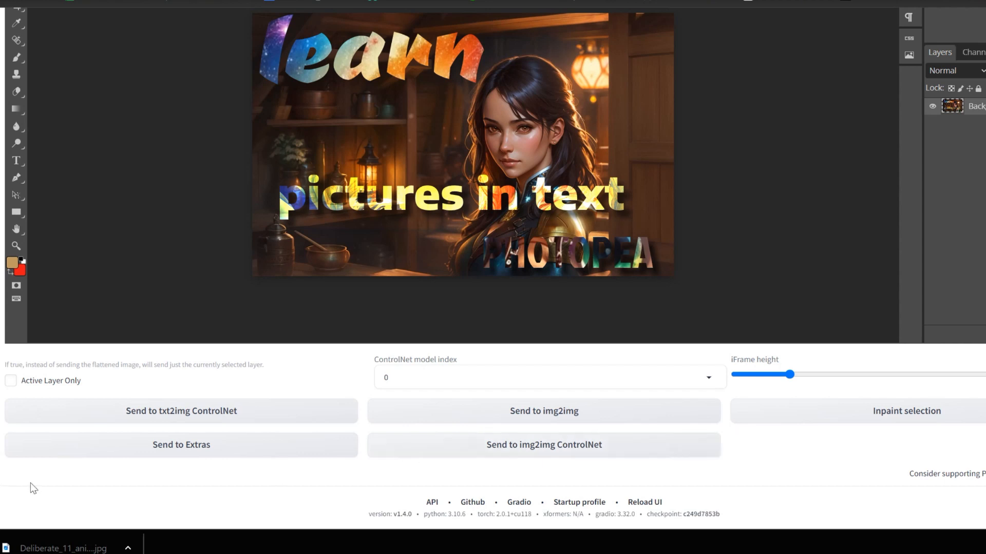
left_click(10, 381)
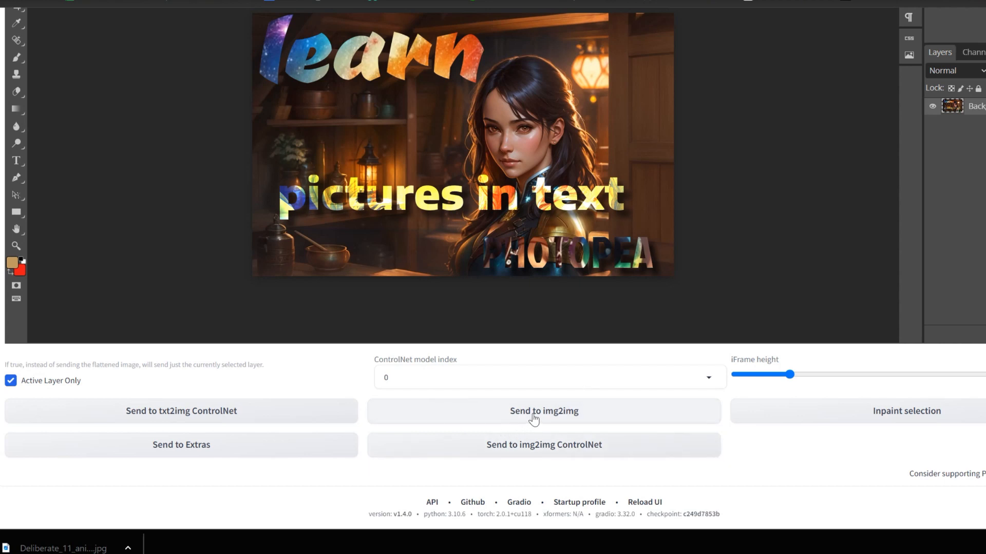
left_click(469, 444)
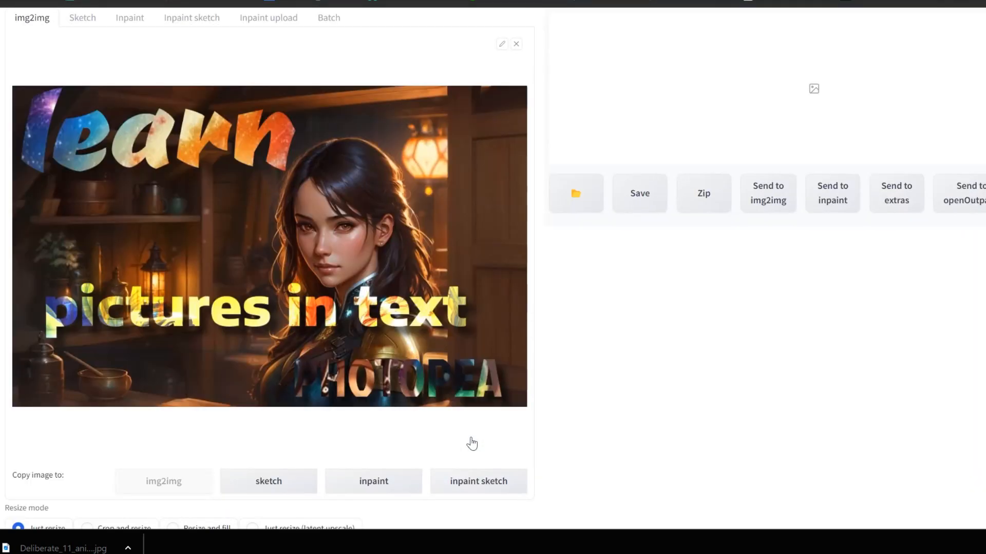
- Examine the img2img page from the prompt fields and received image through the resize, sampling and ControlNet settings
scroll(784, 237, "up", 3)
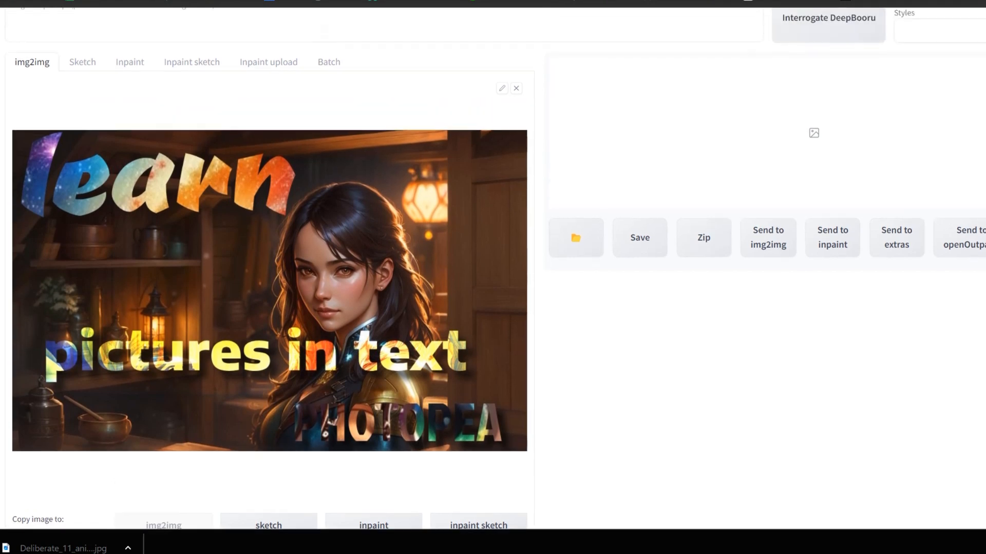
scroll(424, 349, "down", 4)
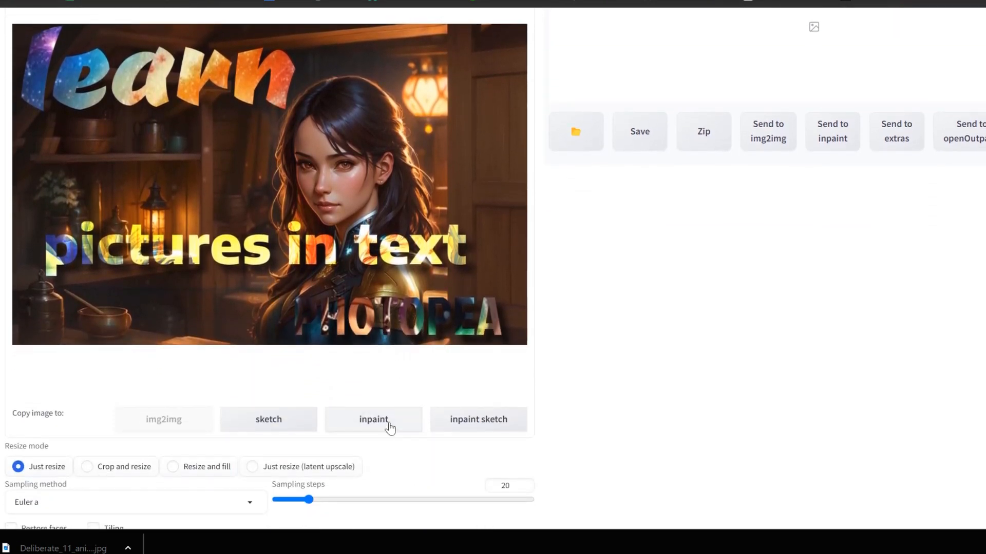
scroll(495, 268, "down", 2)
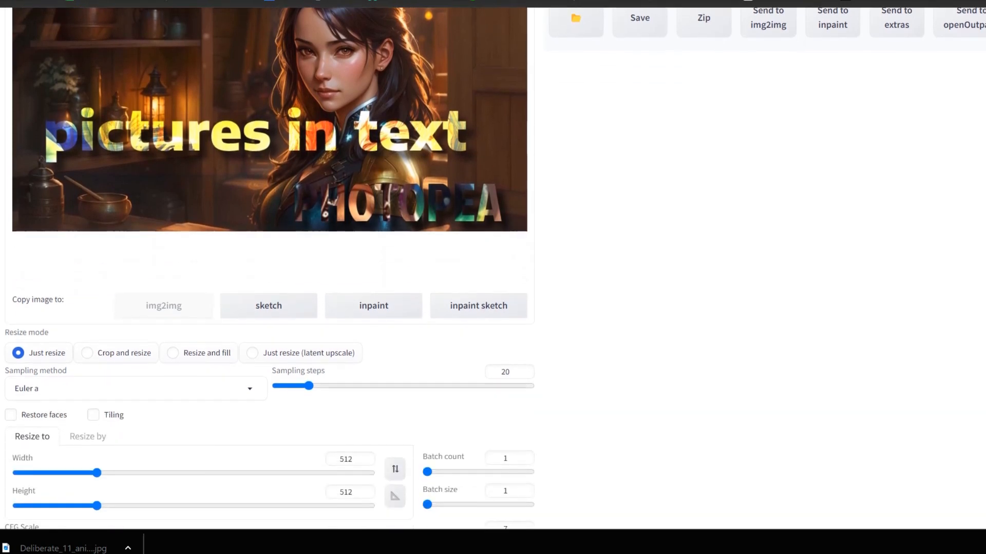
scroll(495, 268, "up", 2)
scroll(495, 268, "up", 5)
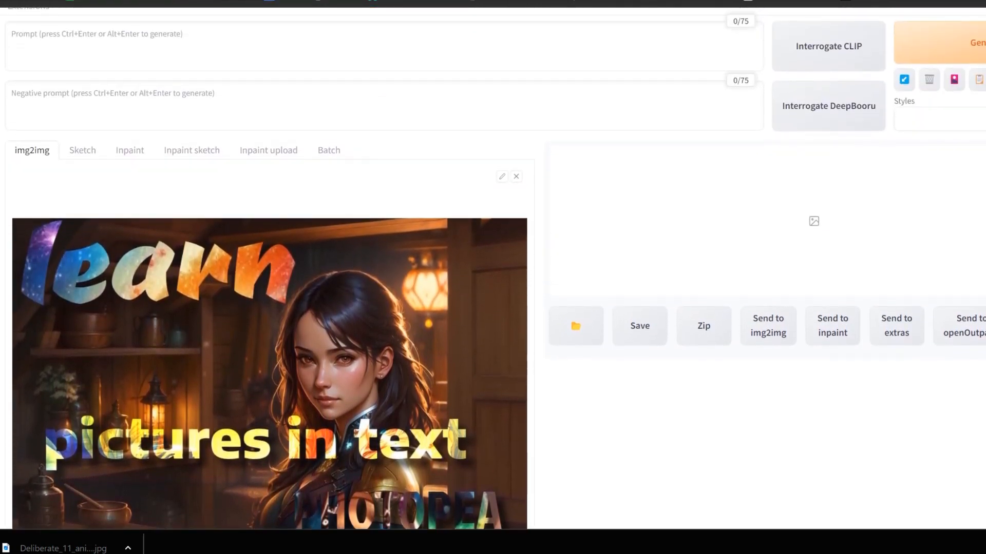
scroll(495, 268, "down", 7)
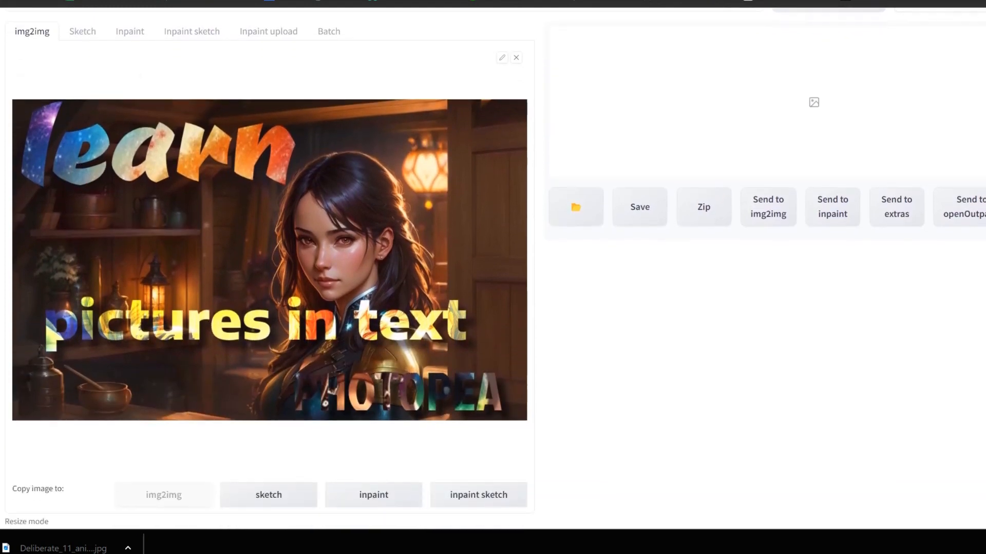
scroll(270, 268, "down", 2)
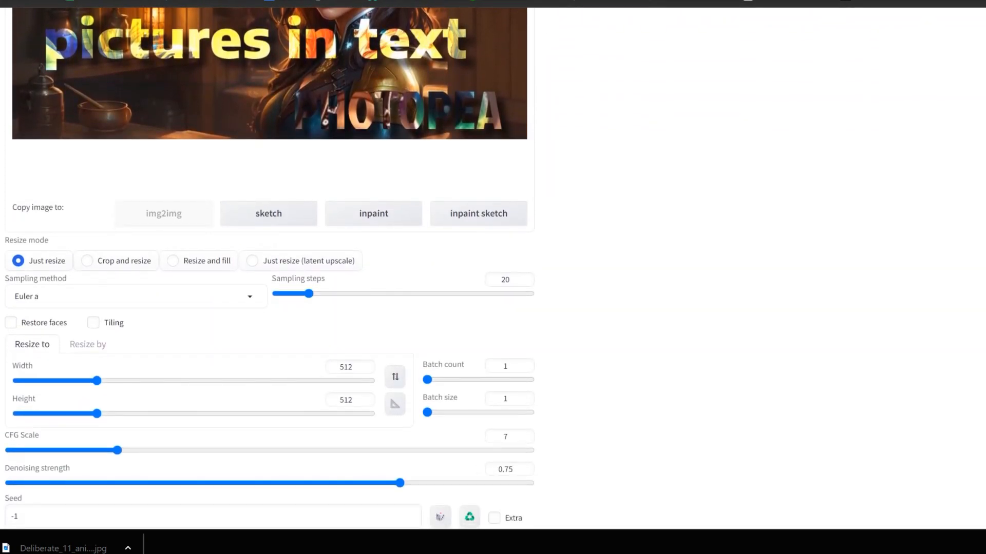
scroll(270, 268, "down", 4)
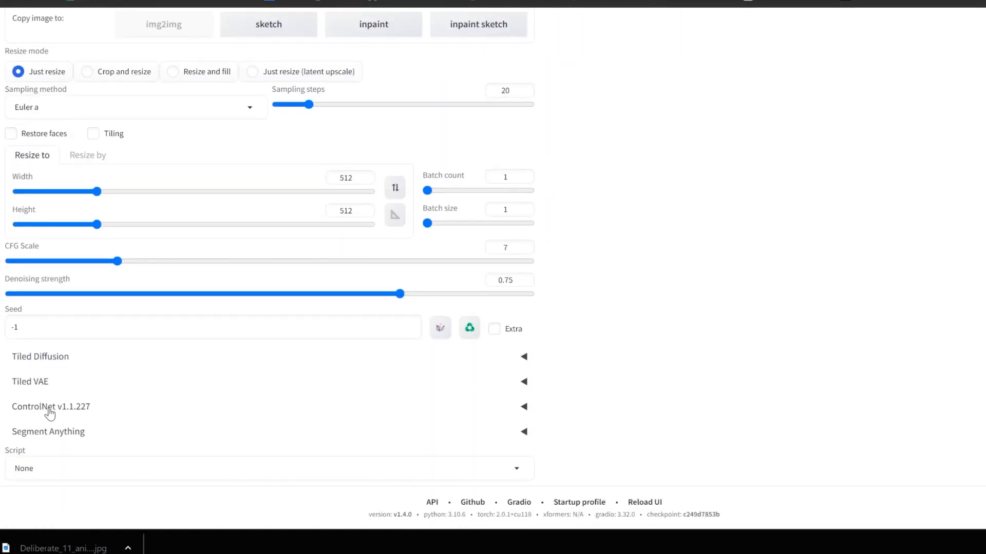
scroll(269, 268, "up", 10)
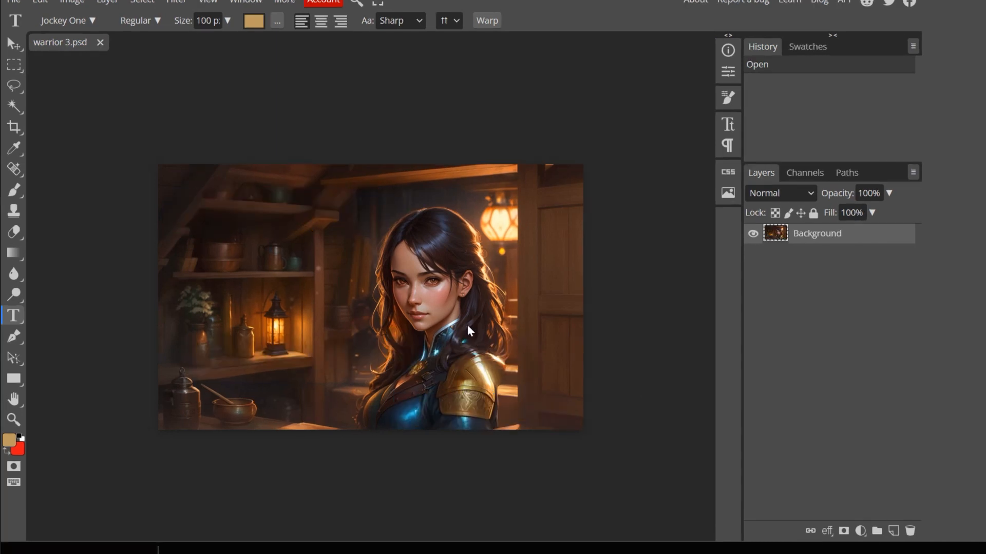
- Duplicate the Background layer of warrior 3.psd and rename the copy "fixer"
right_click(807, 240)
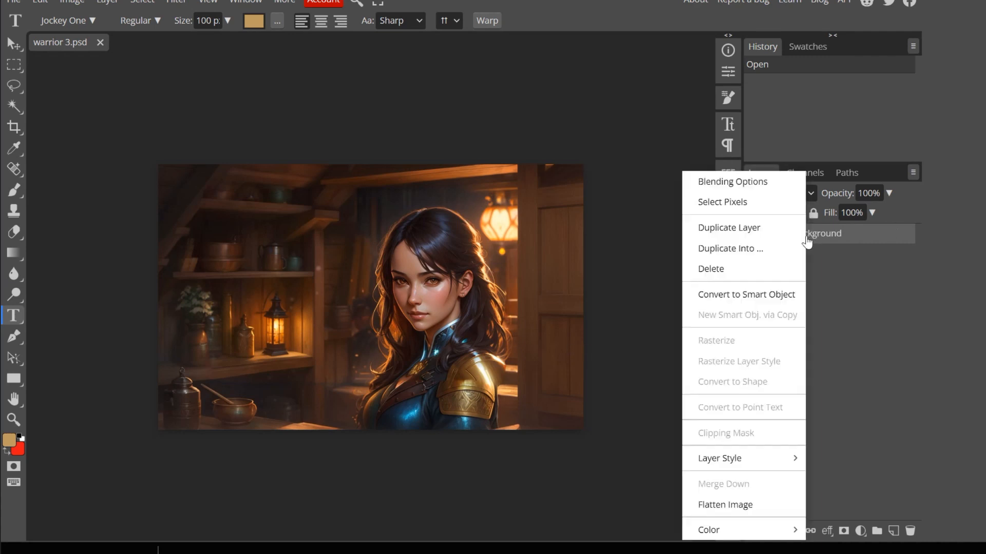
left_click(756, 227)
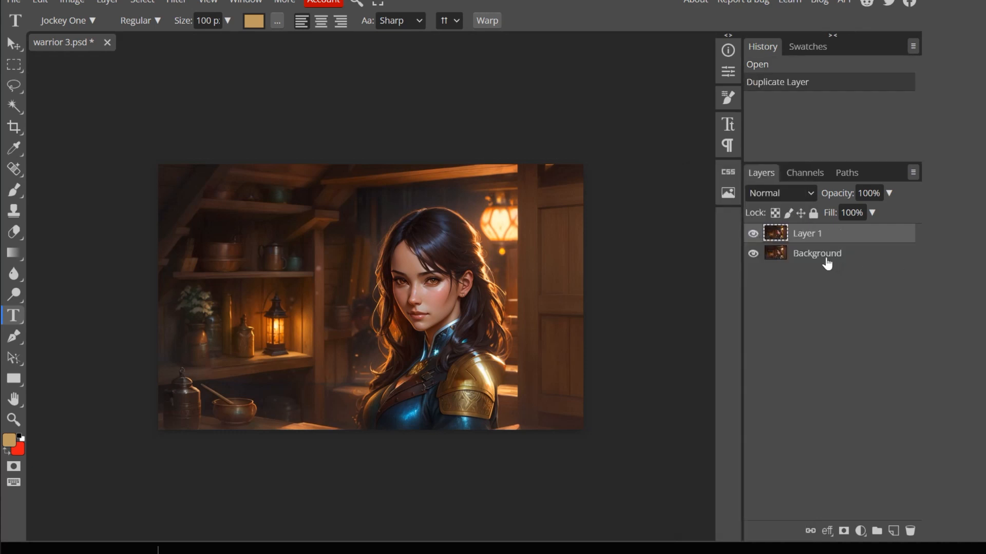
double_click(815, 240)
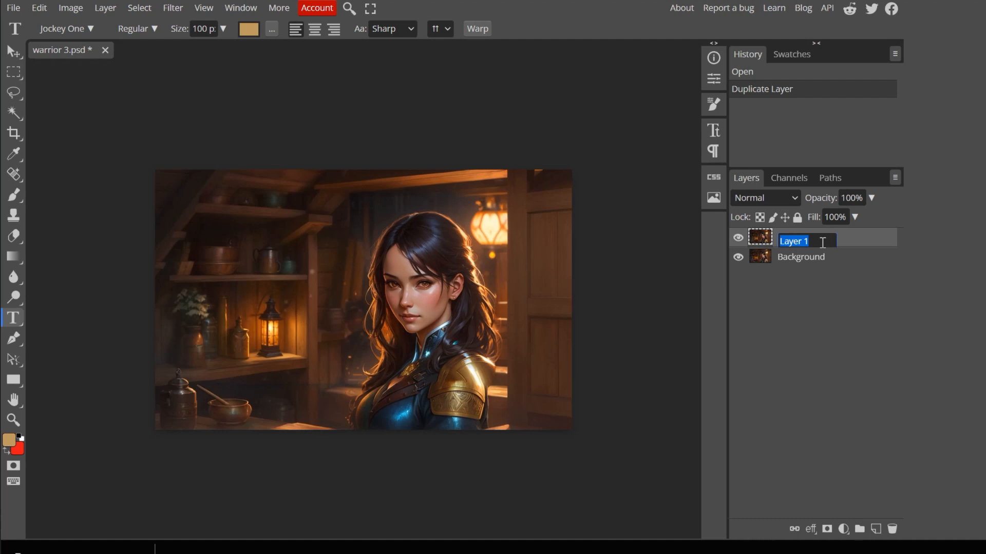
type("fixer")
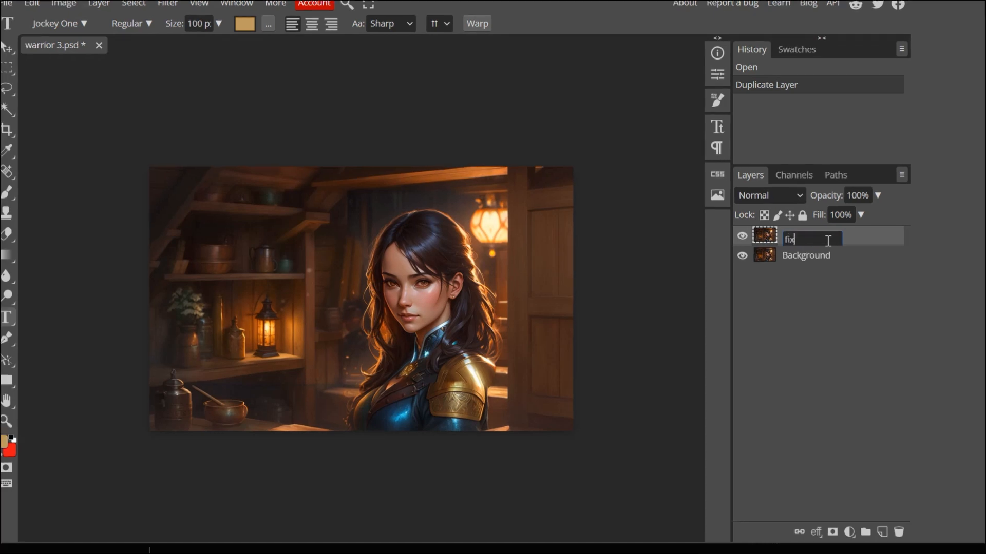
key("Return")
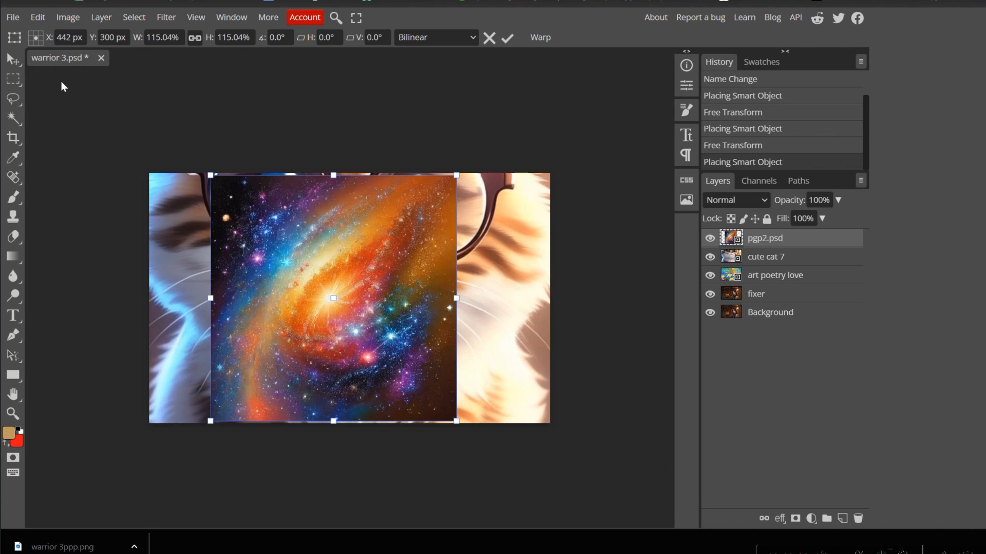
- Enlarge the placed pgp2.psd galaxy image to about 214% so it covers the whole canvas, and apply the transform
left_click(12, 20)
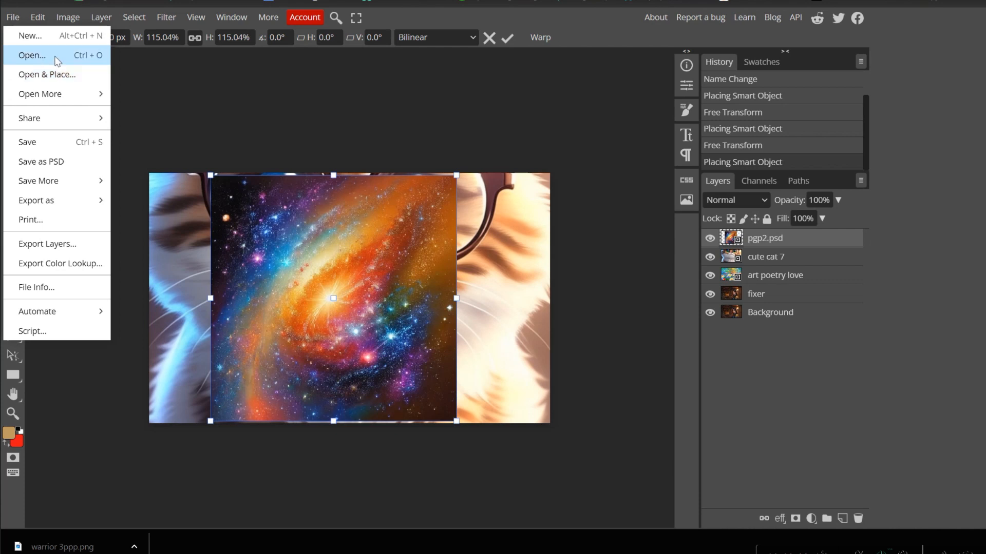
left_click(213, 82)
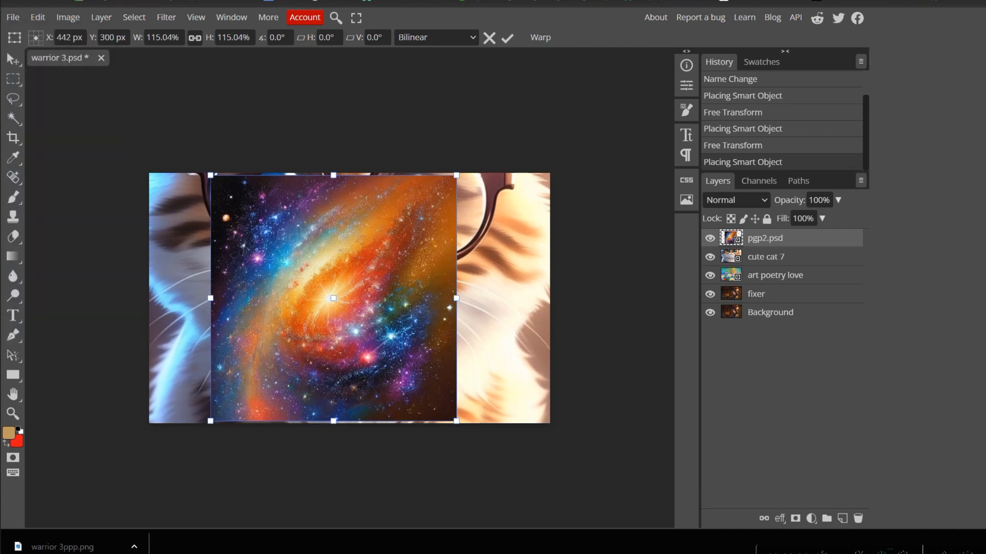
left_click_drag(213, 304, 126, 300)
left_click_drag(457, 299, 582, 304)
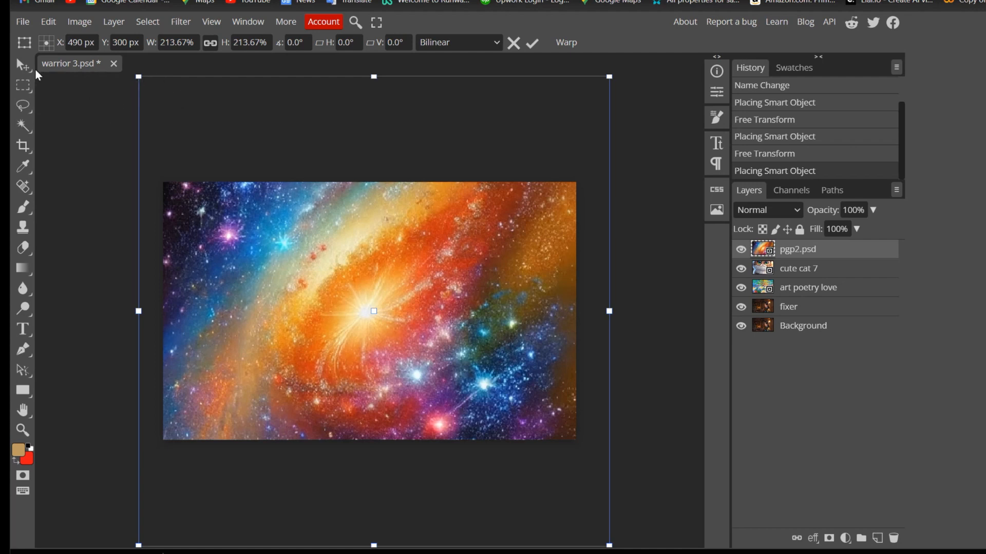
left_click(22, 67)
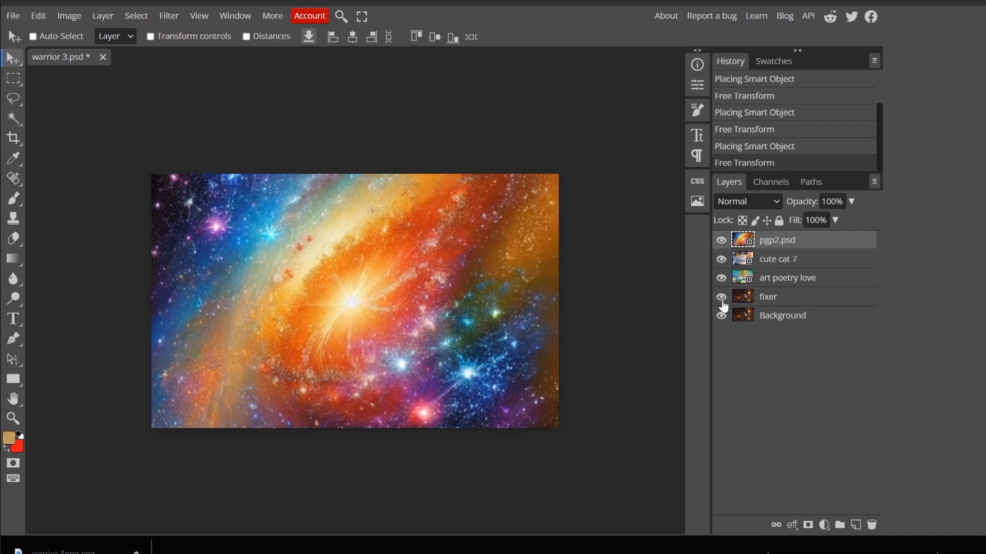
- Hide the fixer, cute cat 7 and pgp2.psd layers, leaving art poetry love and Background visible
left_click(721, 297)
left_click(721, 278)
left_click(721, 260)
left_click(721, 259)
left_click(721, 240)
left_click(721, 277)
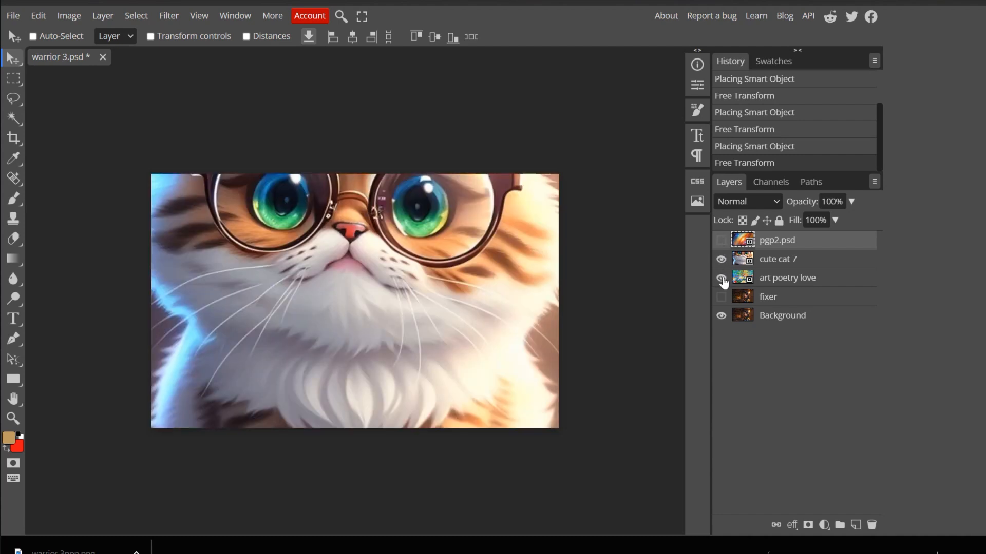
left_click(721, 260)
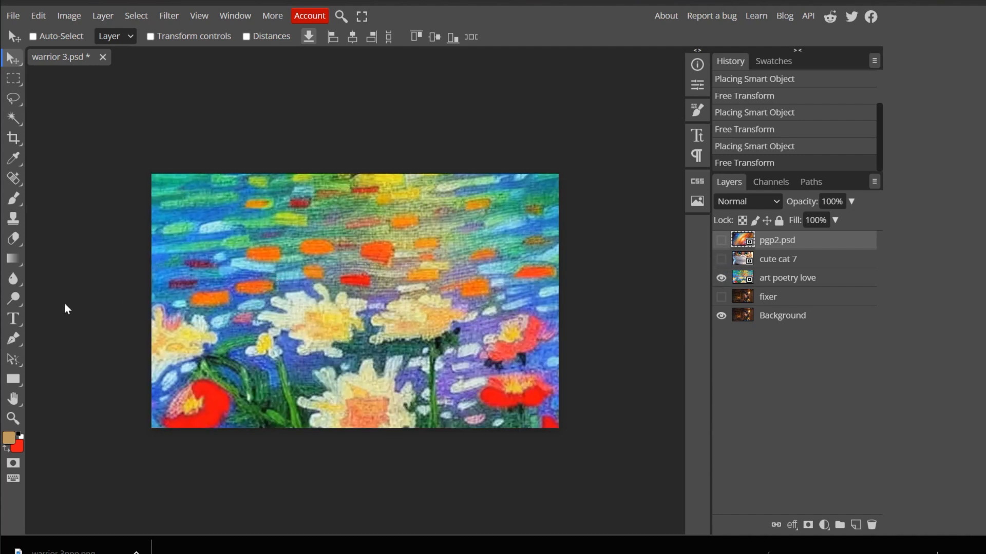
- Add a text layer reading "PHOTOPEA" in capital letters near the middle of the flower painting
left_click(15, 320)
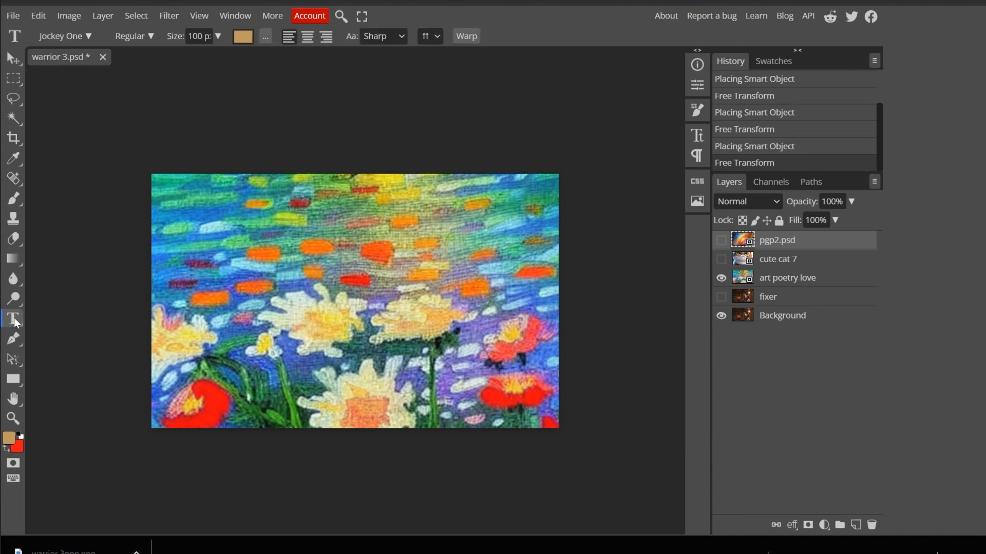
left_click(316, 299)
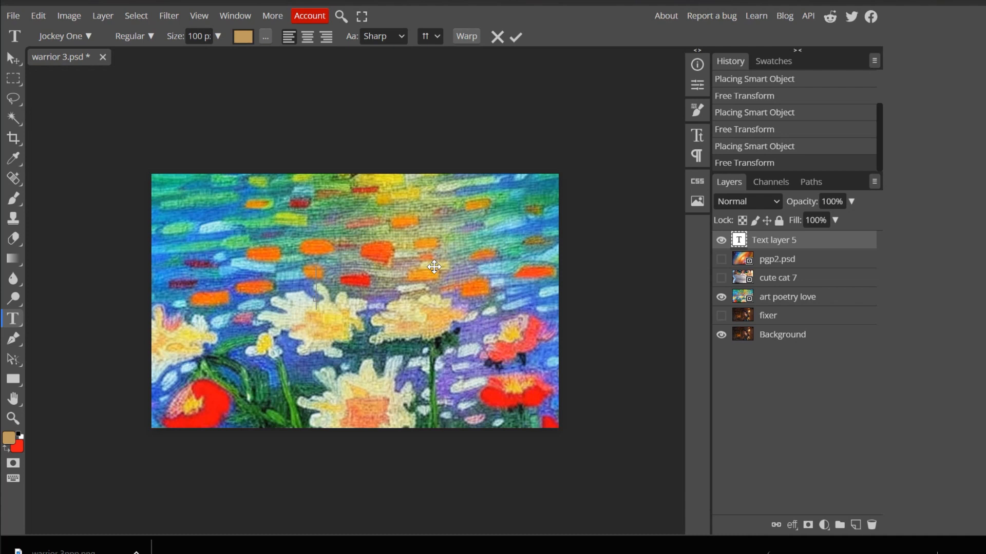
type("photo")
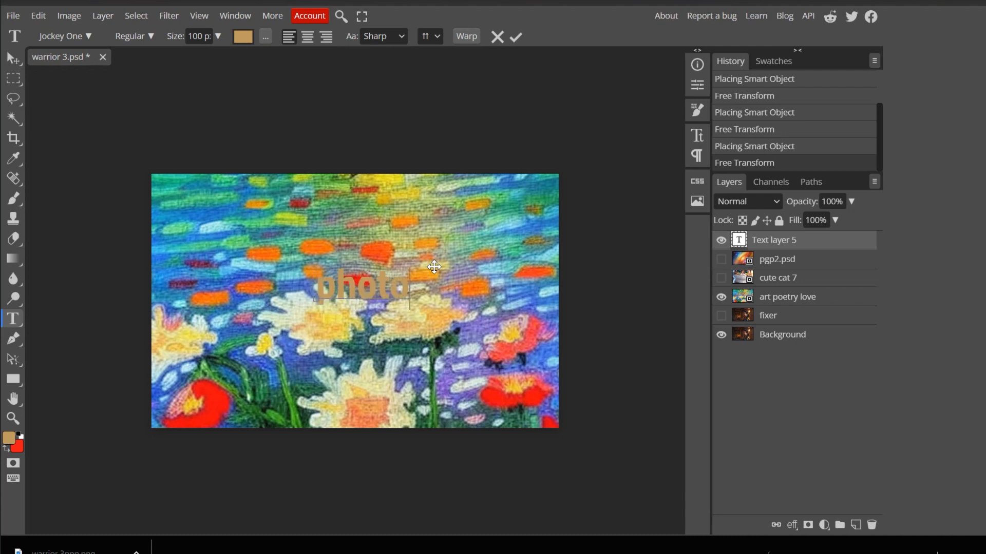
key("BackSpace")
key("BackSpace")
key("BackSpace")
key("BackSpace")
key("BackSpace")
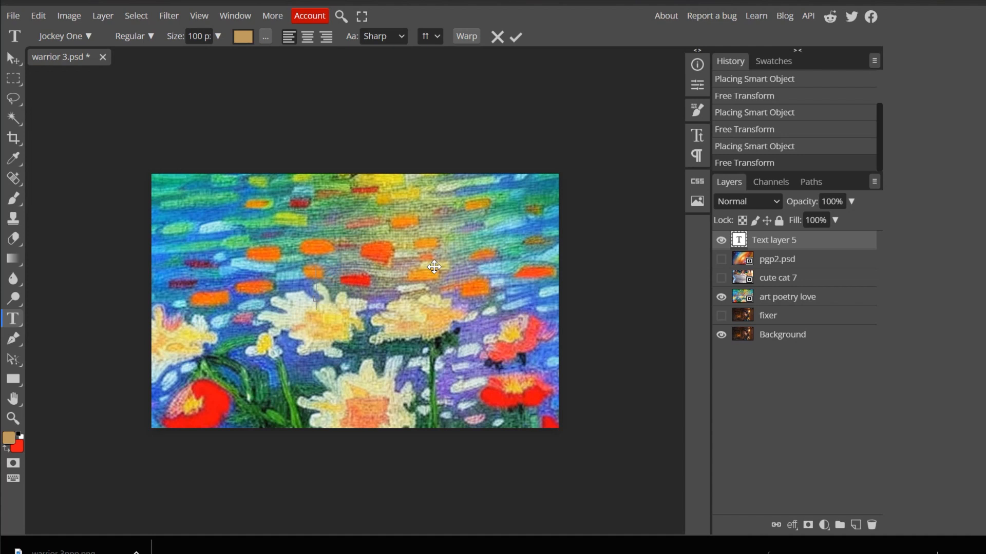
type("PHOTOPEA")
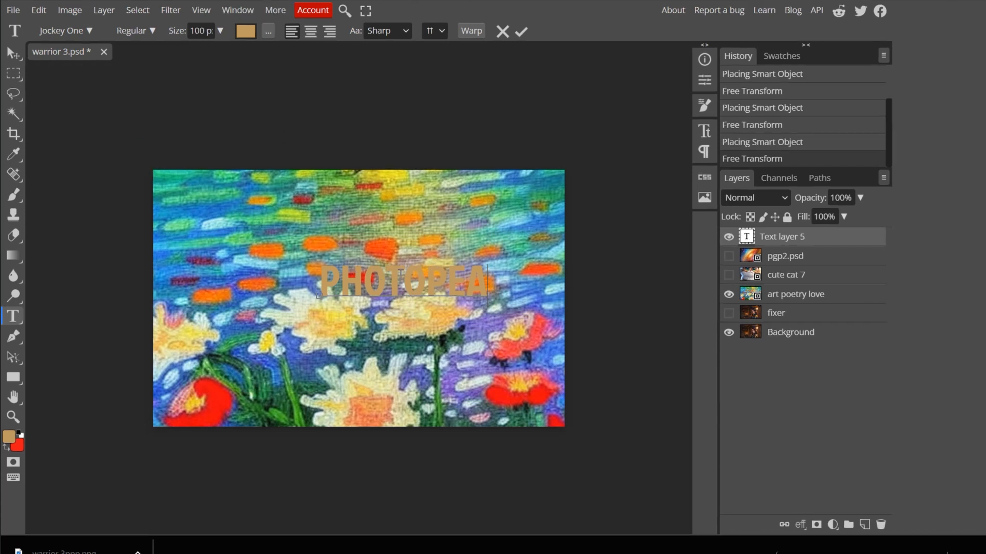
- Move the PHOTOPEA text up and to the left with Free Transform, to about X 480 px, Y 233 px, and apply it
left_click(38, 10)
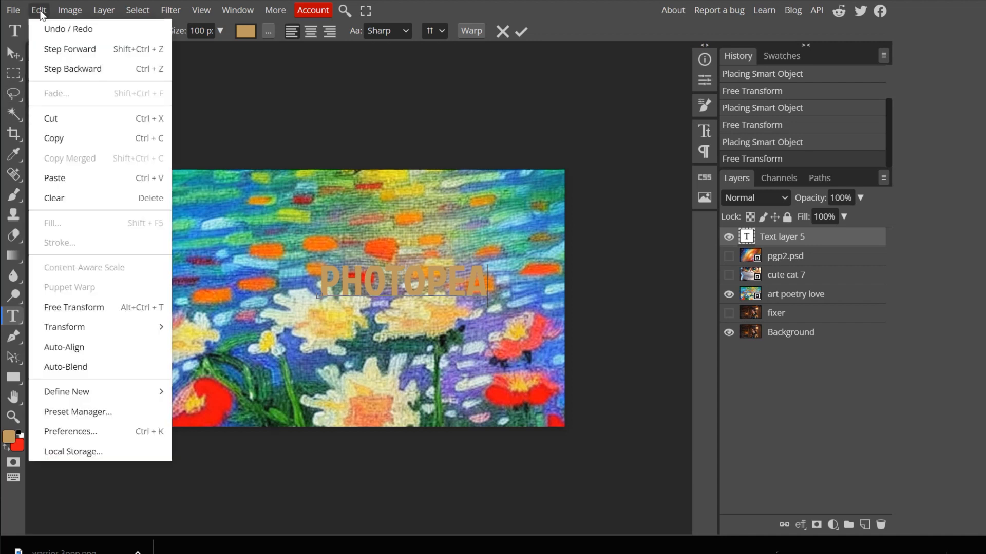
left_click(64, 307)
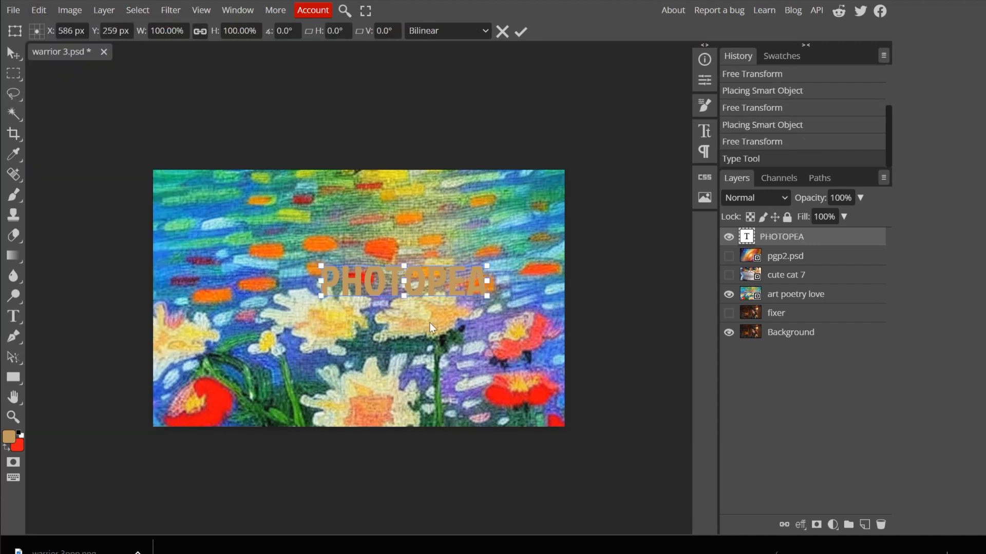
left_click_drag(405, 278, 305, 263)
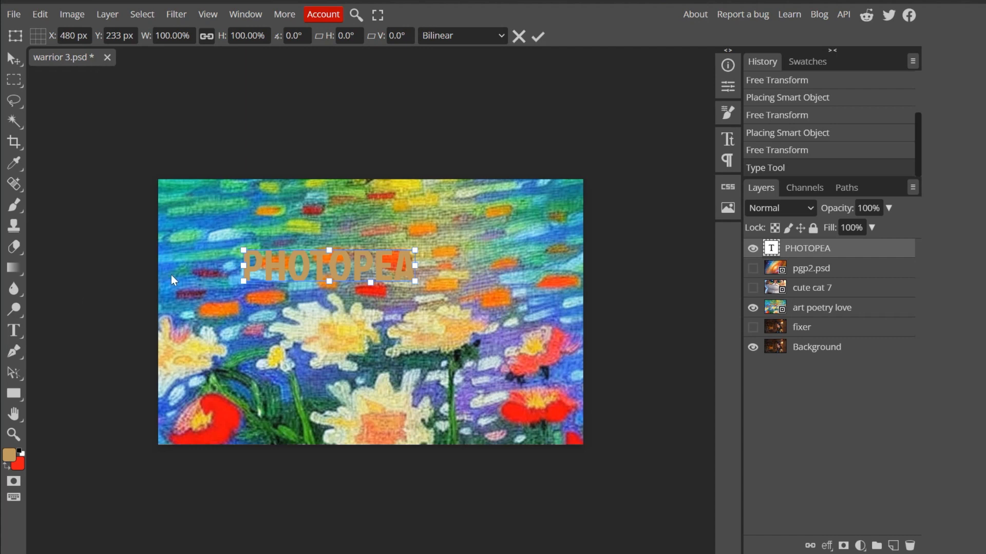
left_click(16, 332)
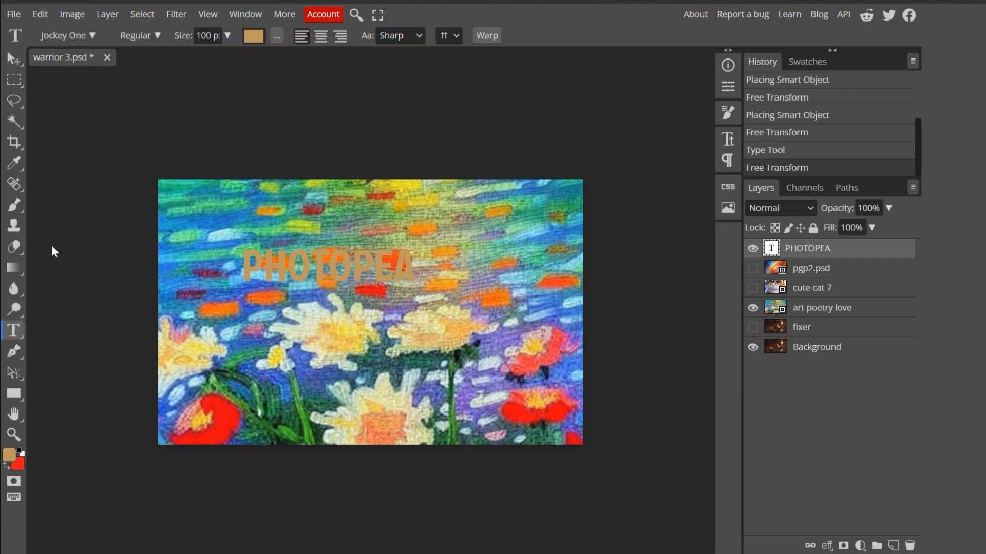
- Browse the available fonts for the PHOTOPEA text layer
left_click(97, 37)
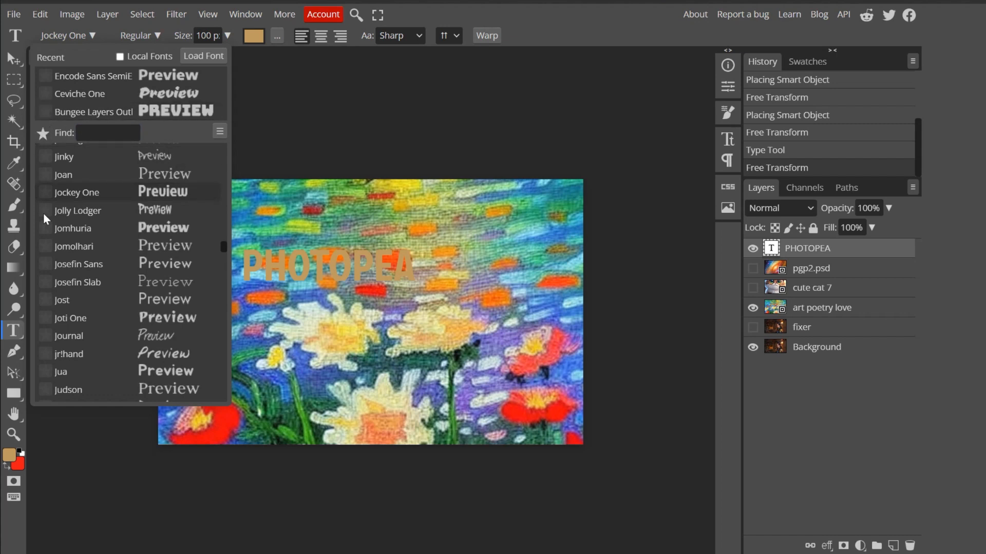
left_click_drag(226, 248, 233, 178)
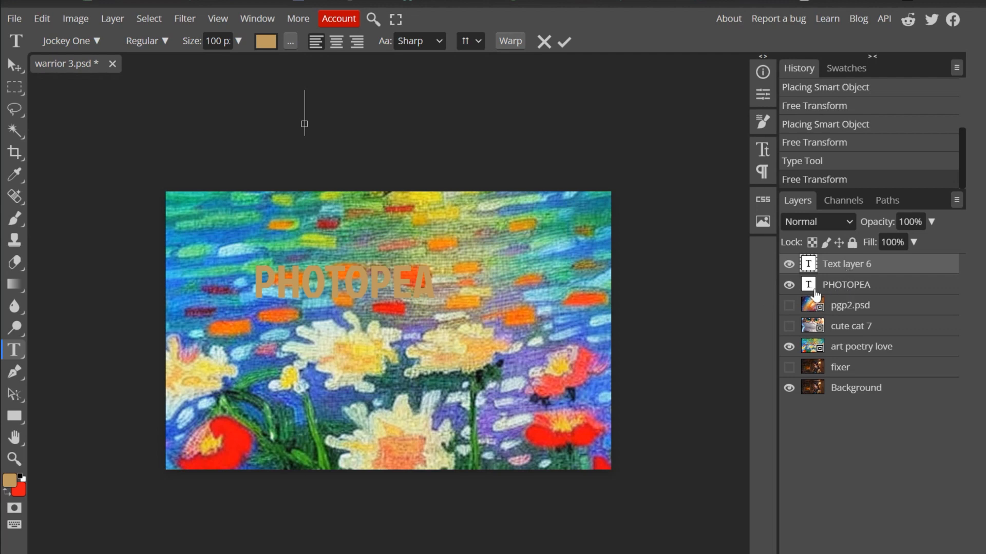
- Toggle the visibility of the text layers and pgp2.psd to compare them, leaving PHOTOPEA and pgp2.psd hidden
left_click(789, 264)
left_click(789, 285)
left_click(789, 264)
left_click(790, 285)
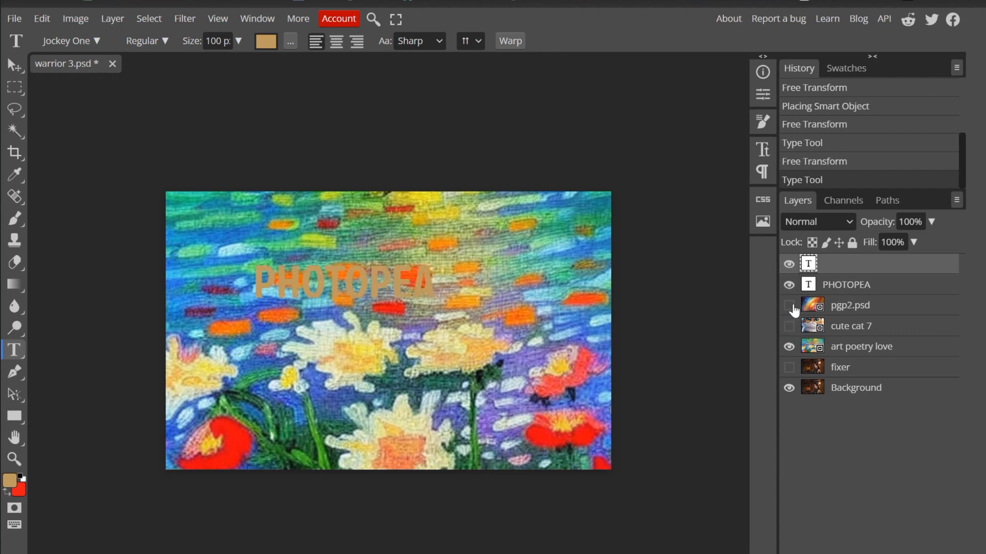
left_click(789, 306)
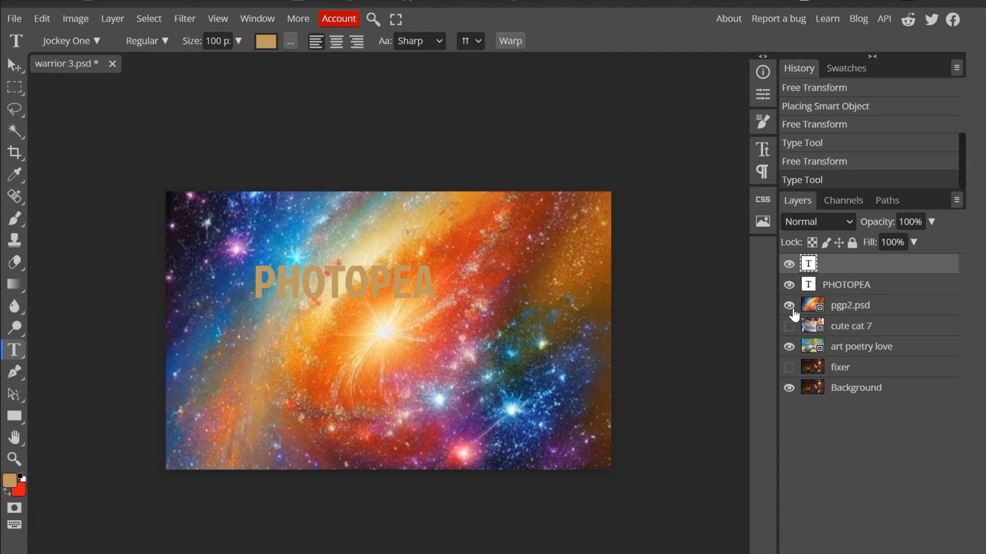
left_click(789, 286)
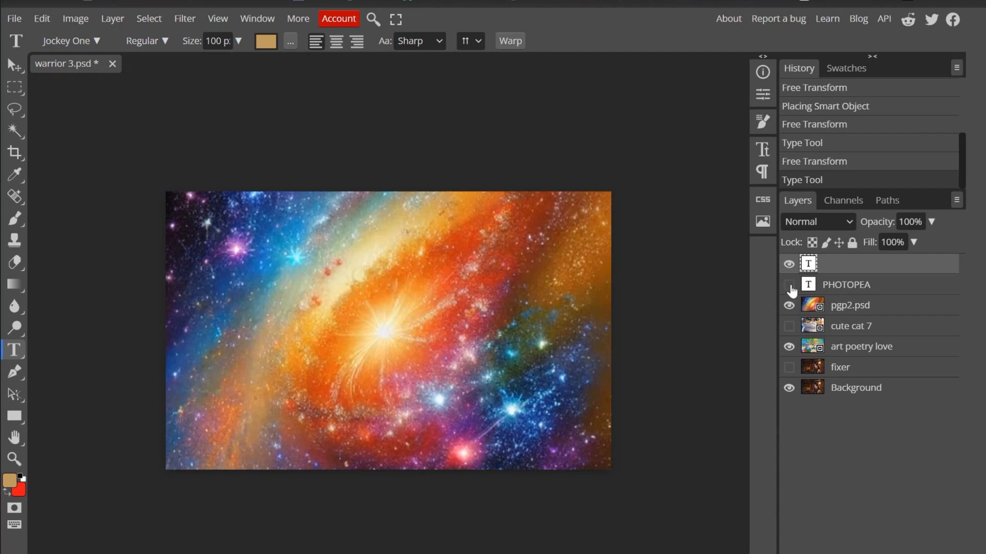
left_click(789, 306)
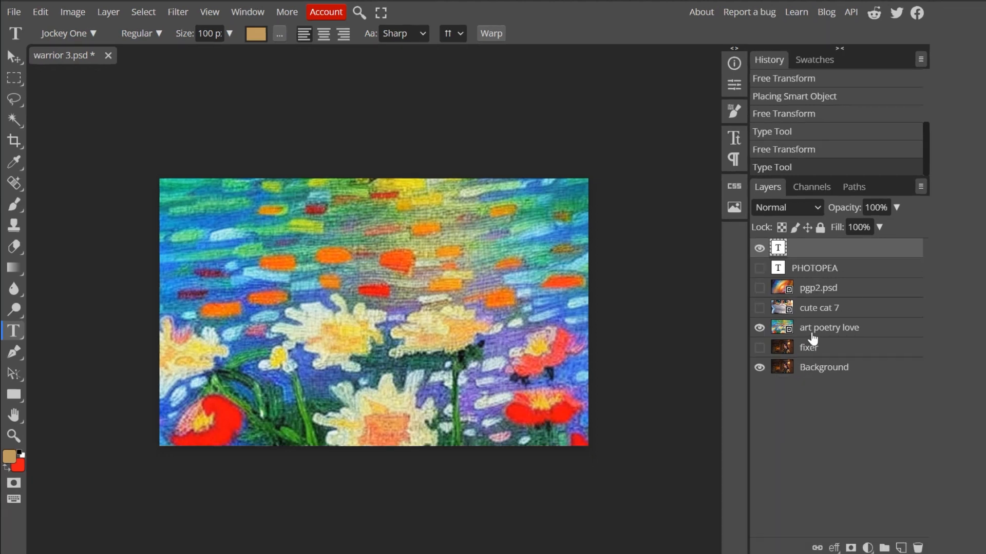
- Move the art poetry love layer above pgp2.psd, and leave only art poetry love and PHOTOPEA visible
left_click_drag(812, 335, 810, 293)
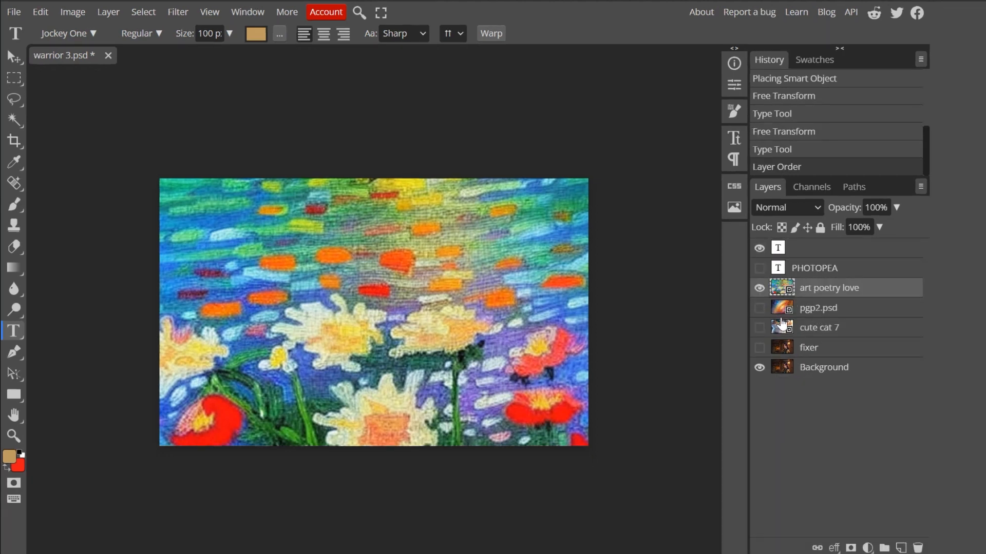
left_click(759, 248)
left_click(760, 368)
left_click(760, 268)
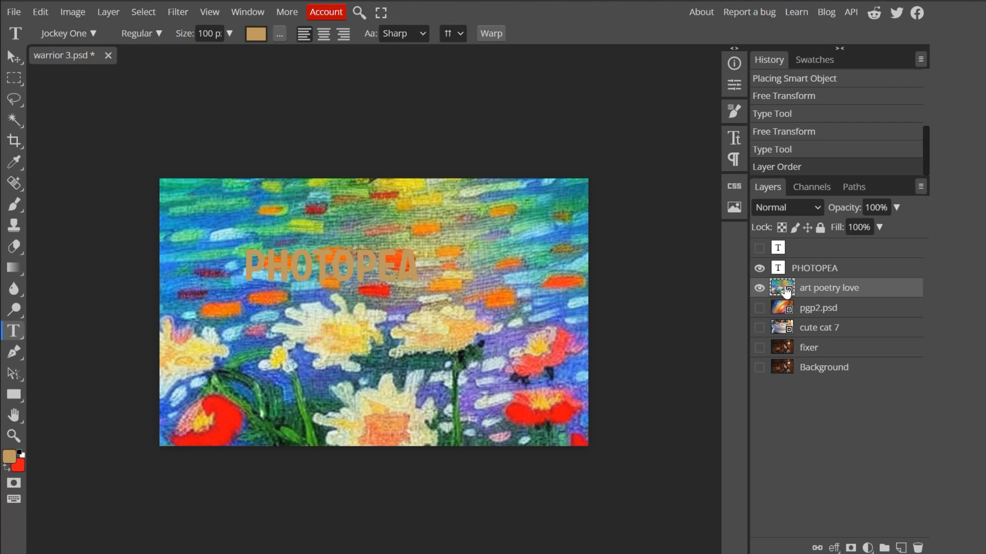
- Move the art poetry love layer directly above PHOTOPEA and clip it to the text with a clipping mask
left_click_drag(816, 291, 820, 266)
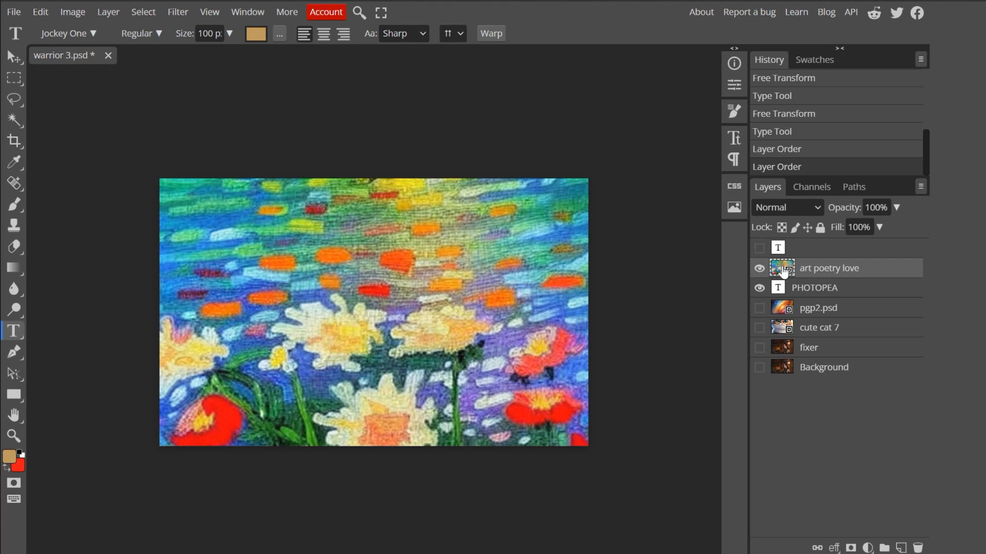
right_click(782, 271)
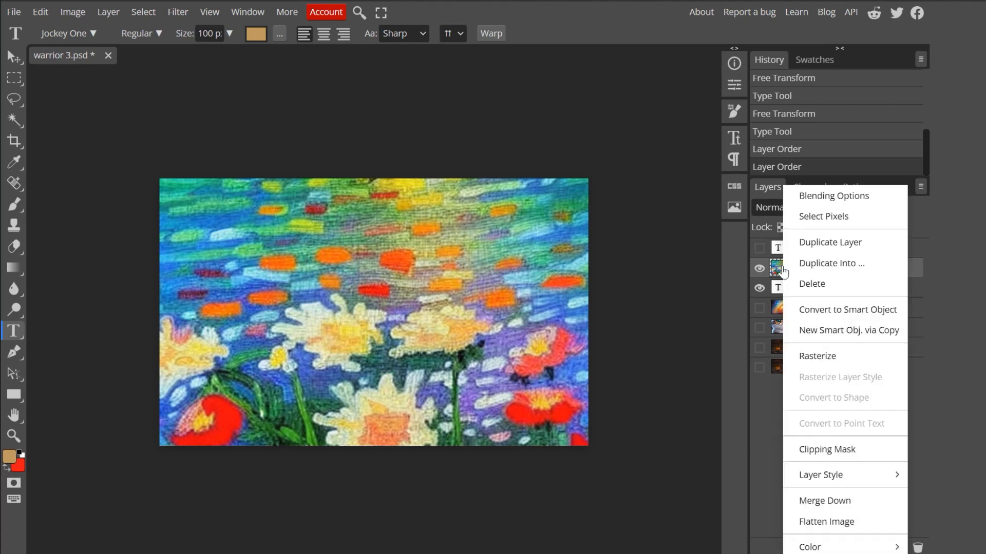
left_click(828, 451)
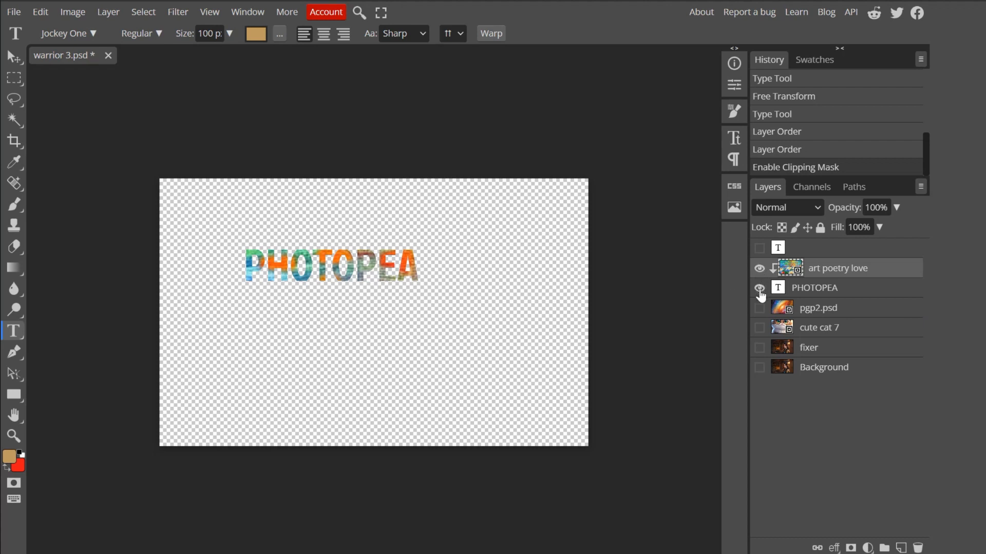
- Toggle the visibility of the PHOTOPEA, art poetry love and empty text layers to examine how the clipping mask fills the letters
left_click(759, 288)
left_click(759, 268)
left_click(759, 288)
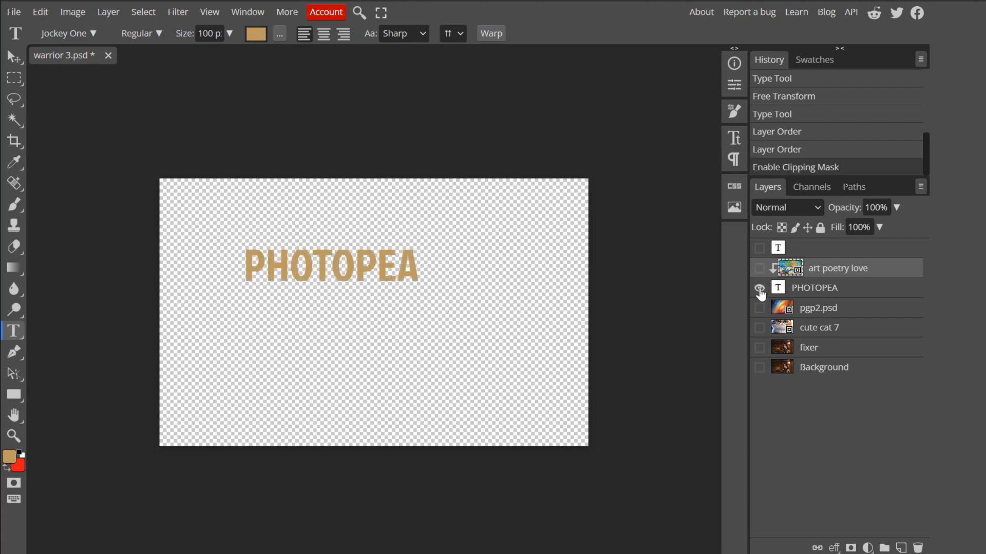
left_click(759, 268)
left_click(759, 248)
left_click(760, 288)
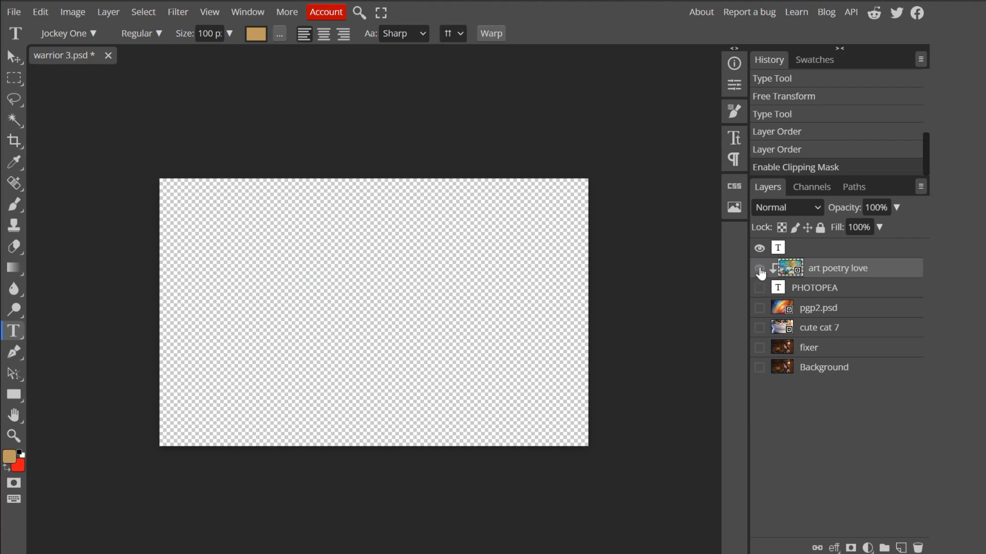
left_click(759, 288)
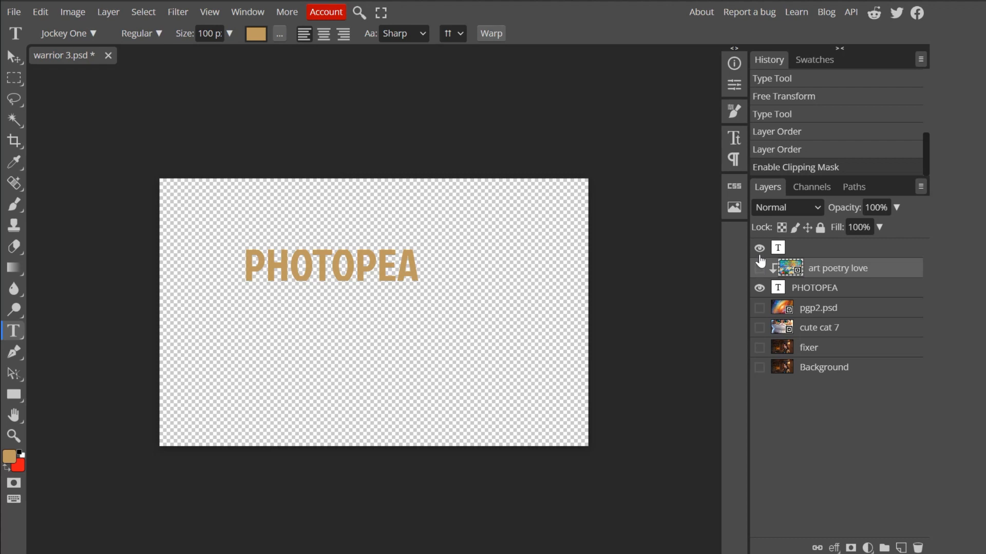
left_click(759, 268)
left_click(759, 248)
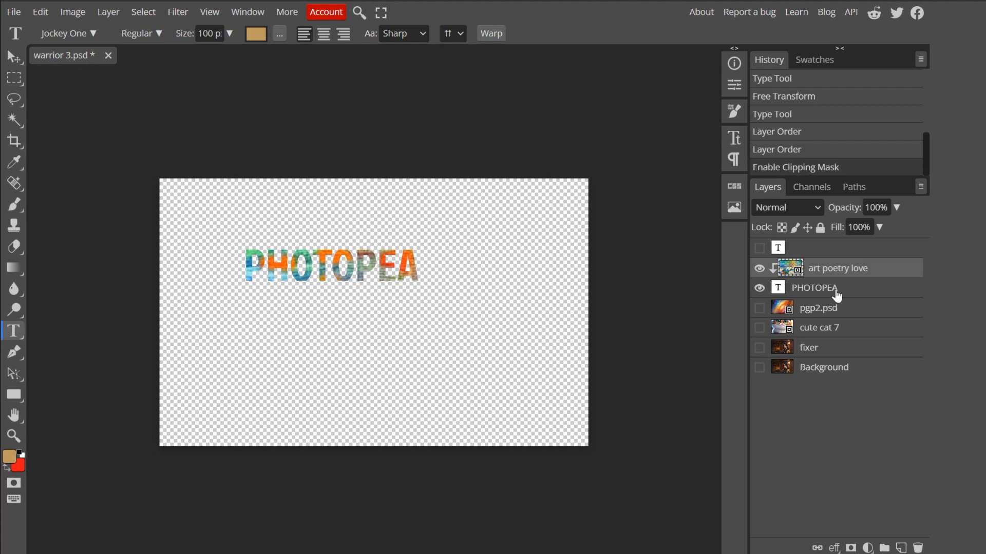
- Select the art poetry love and PHOTOPEA layers together and merge them
left_click(847, 291)
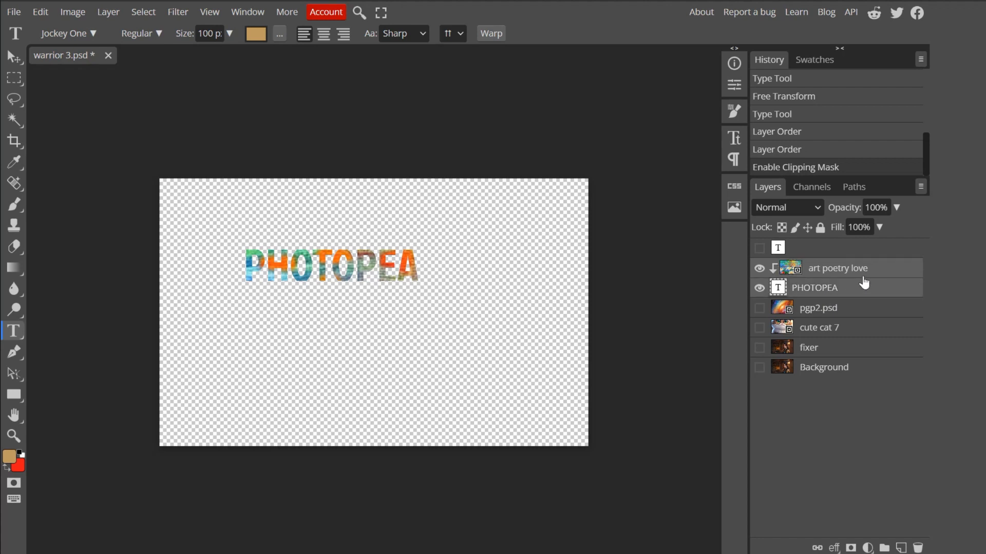
right_click(864, 283)
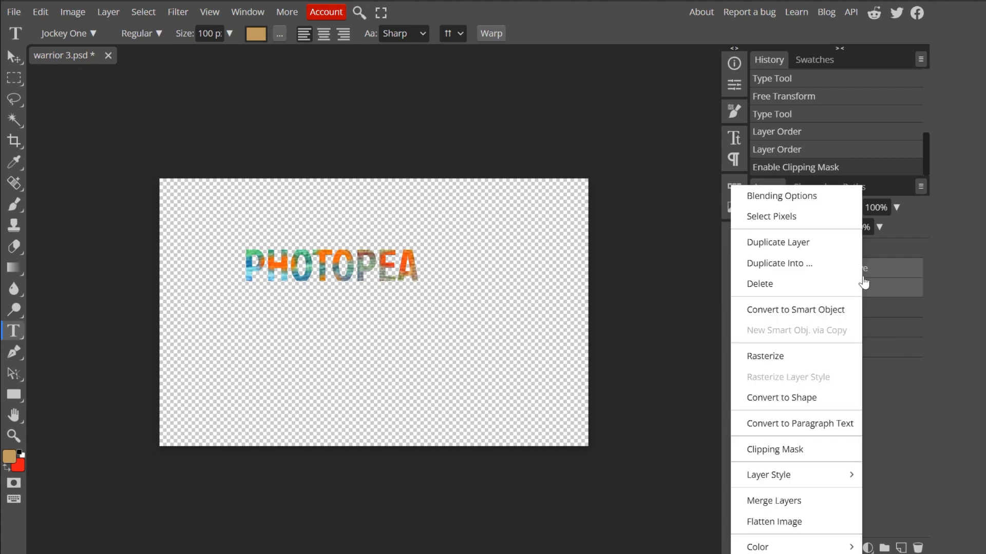
left_click(753, 502)
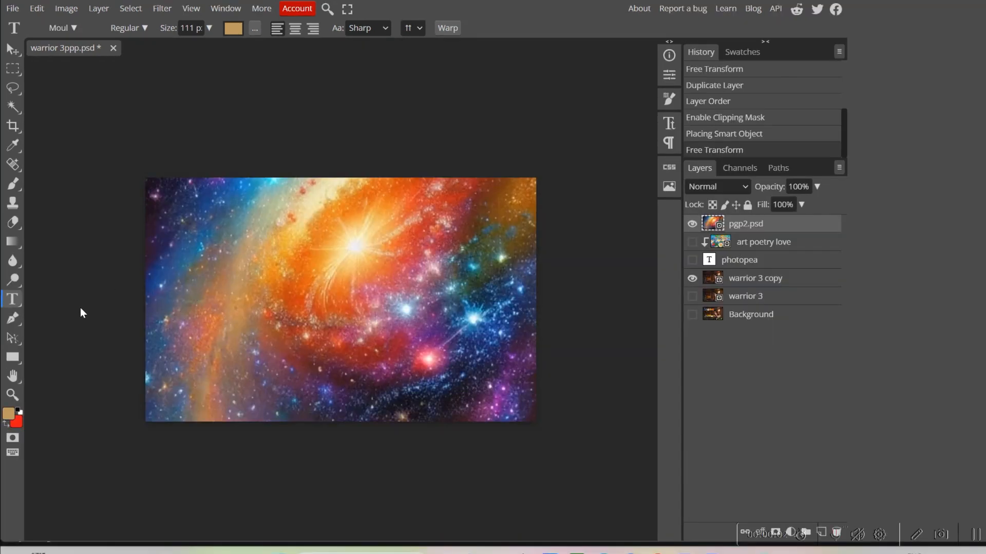
- Add a text layer reading "learn" over the galaxy image in warrior 3ppp.psd
left_click(198, 301)
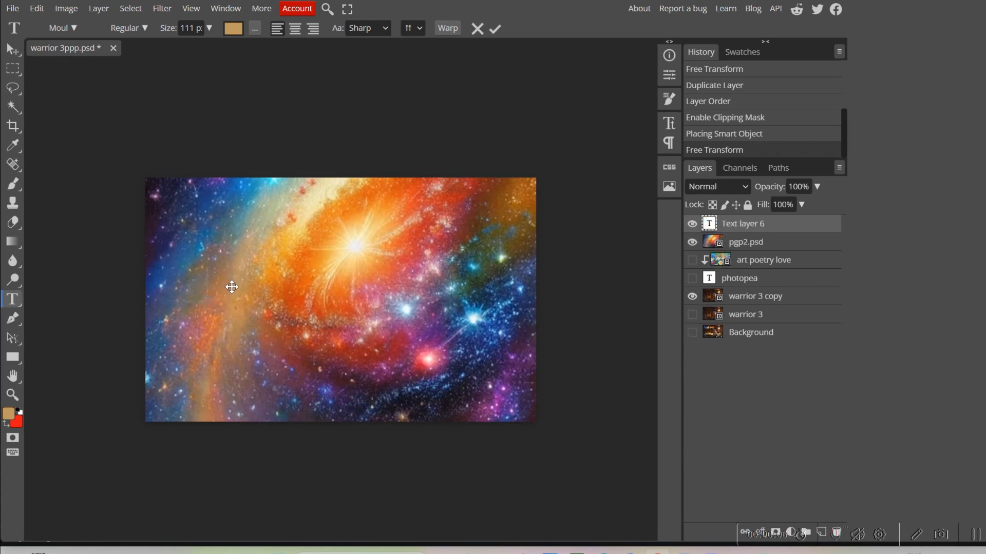
type("12")
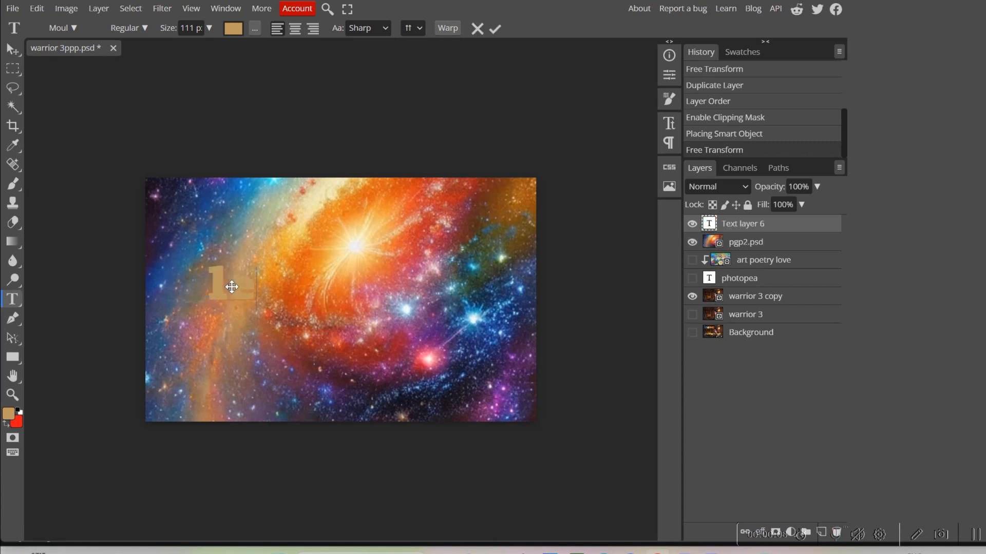
type("arn")
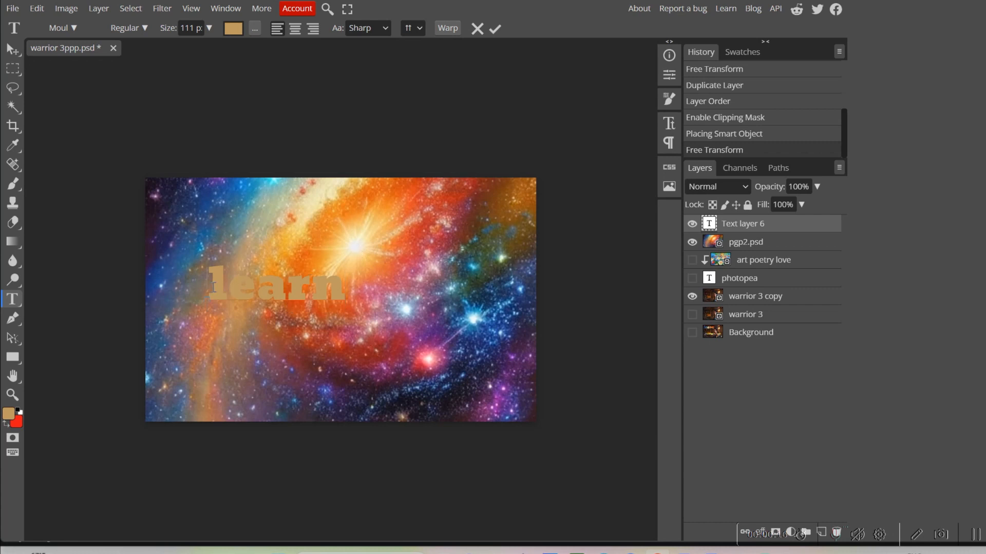
- Change the font of the whole word "learn" to EastMarket
left_click_drag(214, 284, 345, 288)
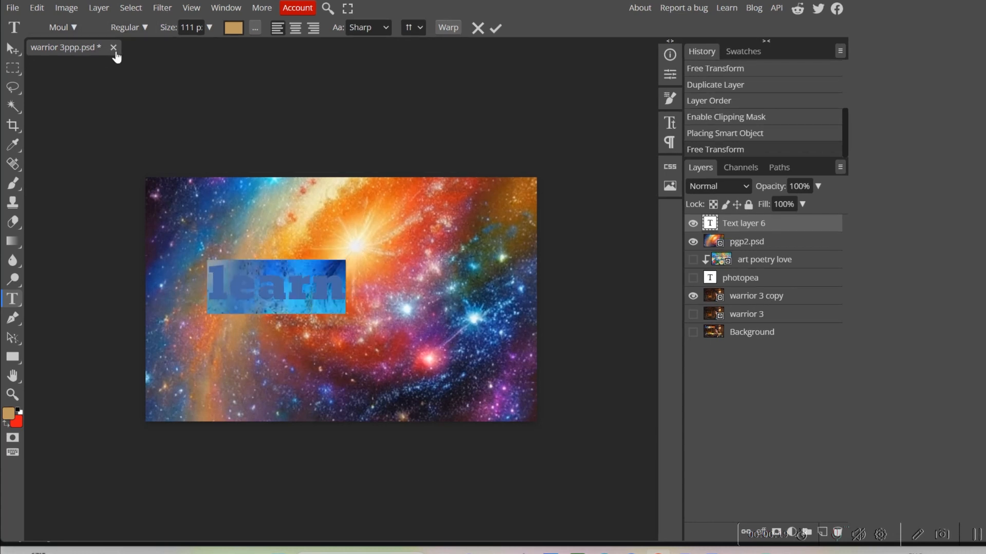
left_click(66, 28)
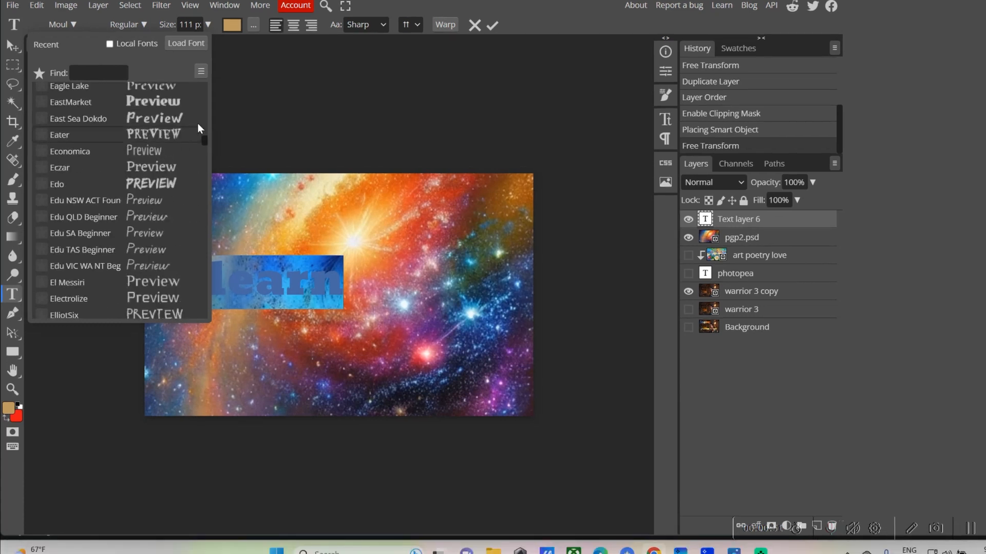
left_click(148, 102)
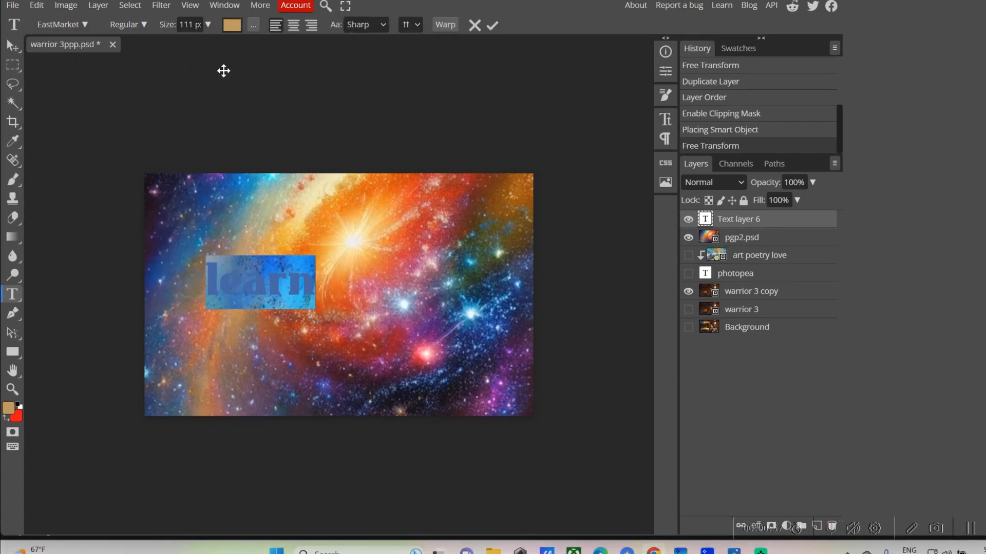
left_click(270, 261)
- Move the learn text up and slightly to the left with Free Transform, to about X 255 px, Y 133 px
left_click(36, 6)
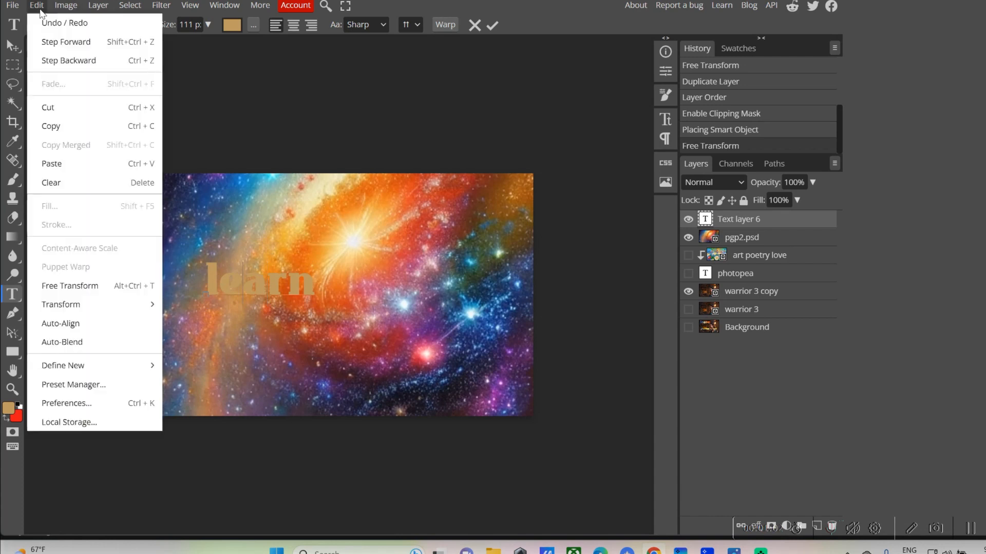
left_click(51, 282)
left_click_drag(233, 233, 235, 235)
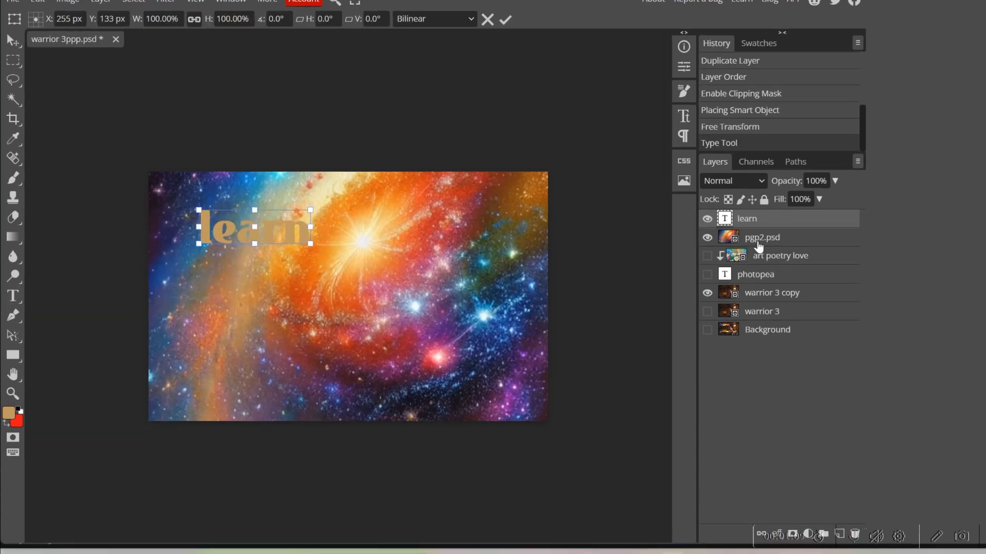
- Move the pgp2.psd galaxy layer directly above learn and clip it to the text with a clipping mask
left_click_drag(759, 243, 755, 216)
right_click(729, 224)
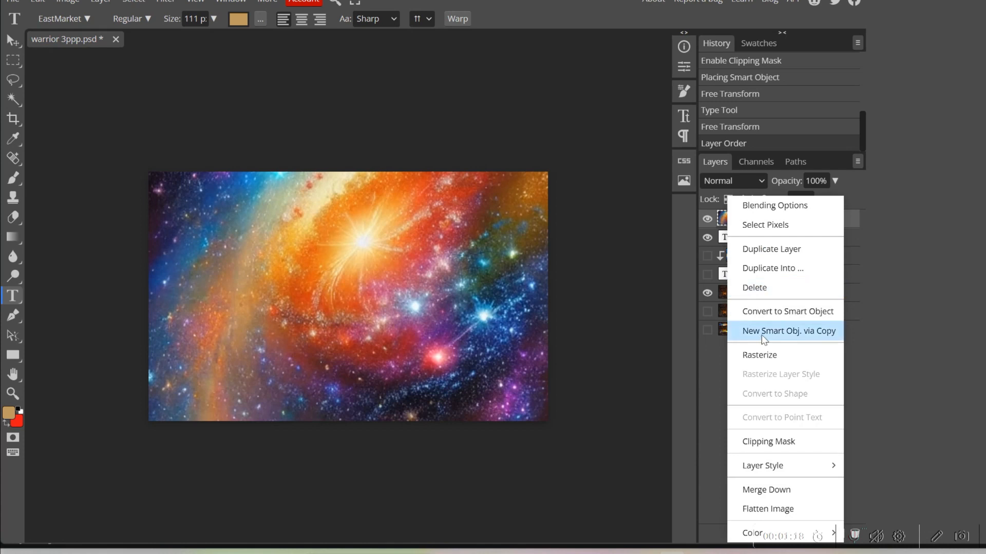
left_click(783, 442)
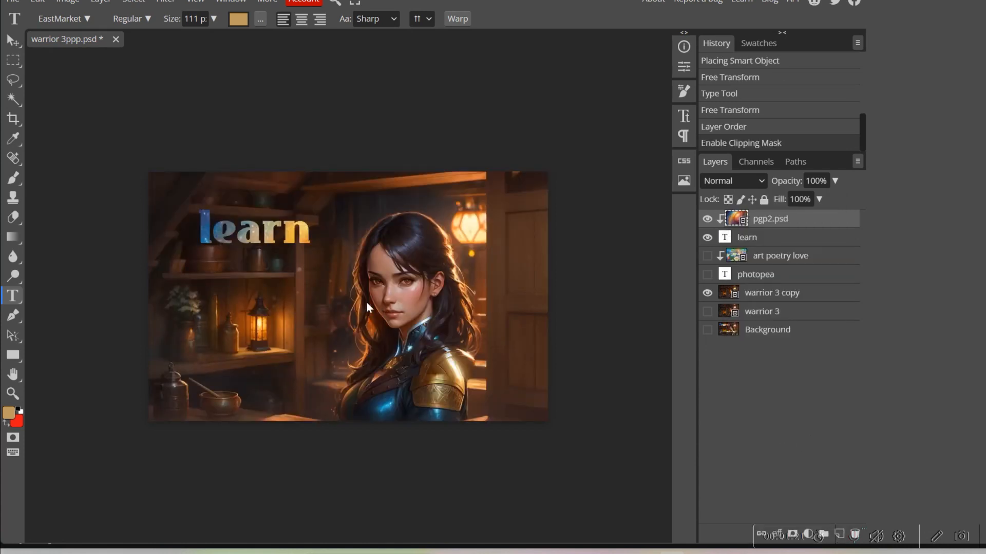
- Hide warrior 3 copy, and use Free Transform to shift the clipped pgp2.psd galaxy to about X 566 px, Y 108 px
left_click(707, 293)
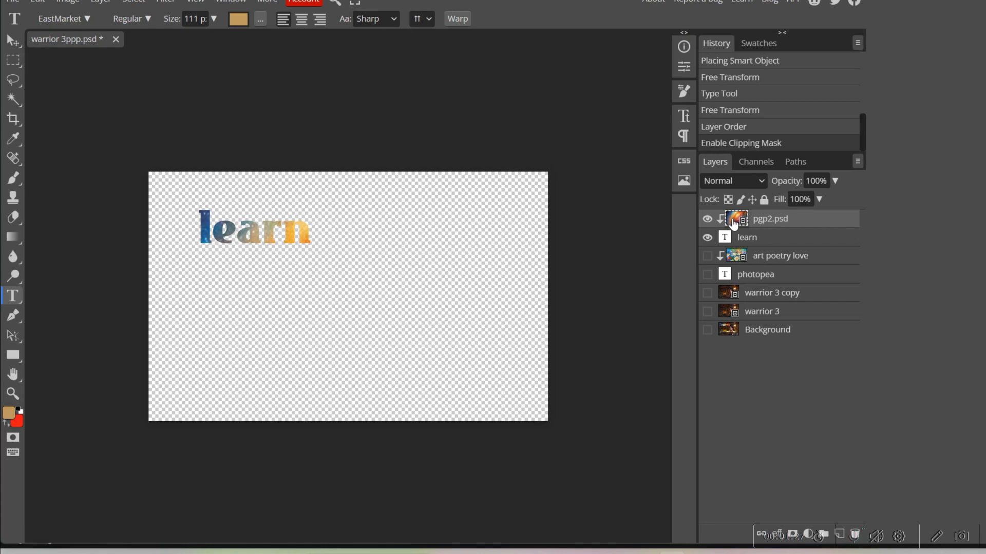
left_click(37, 3)
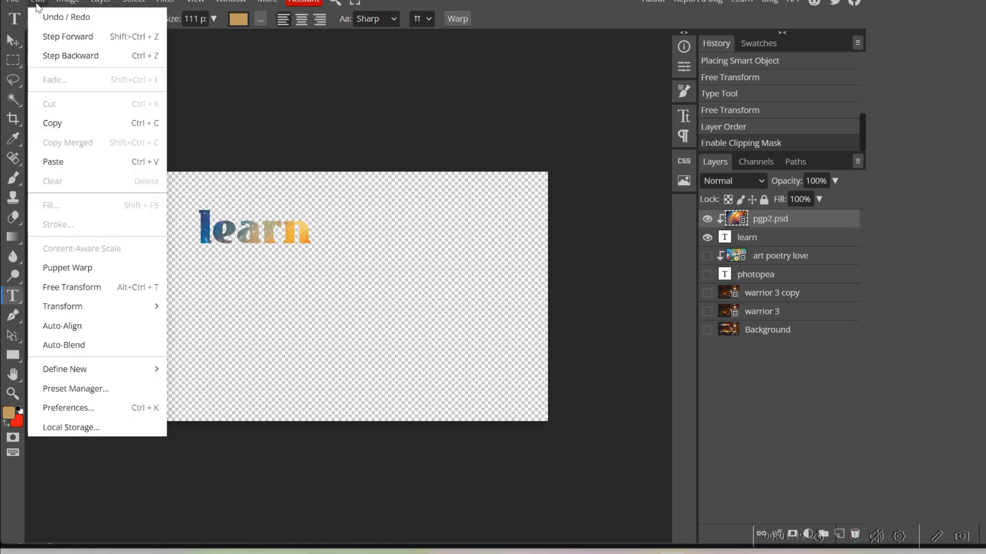
left_click(85, 287)
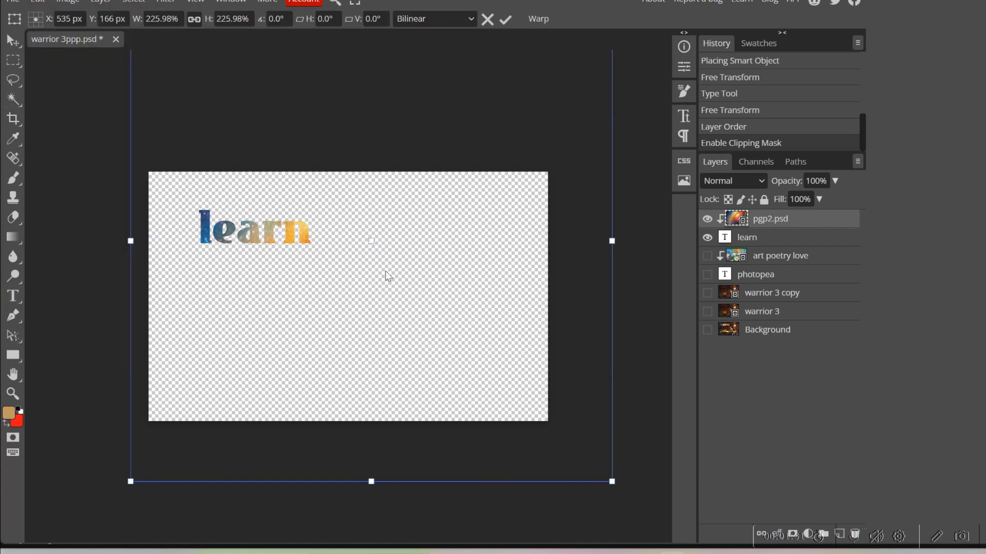
left_click_drag(538, 233, 529, 214)
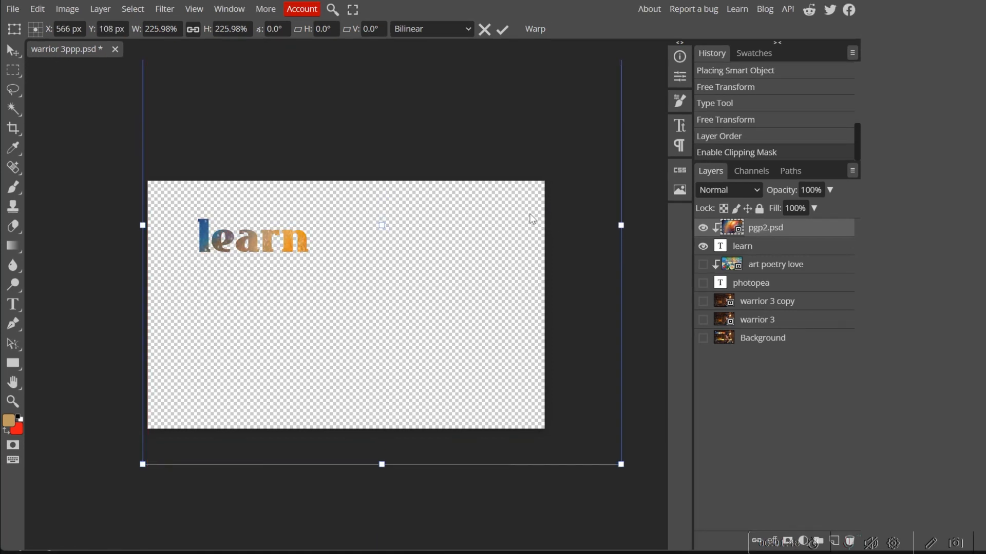
left_click(505, 33)
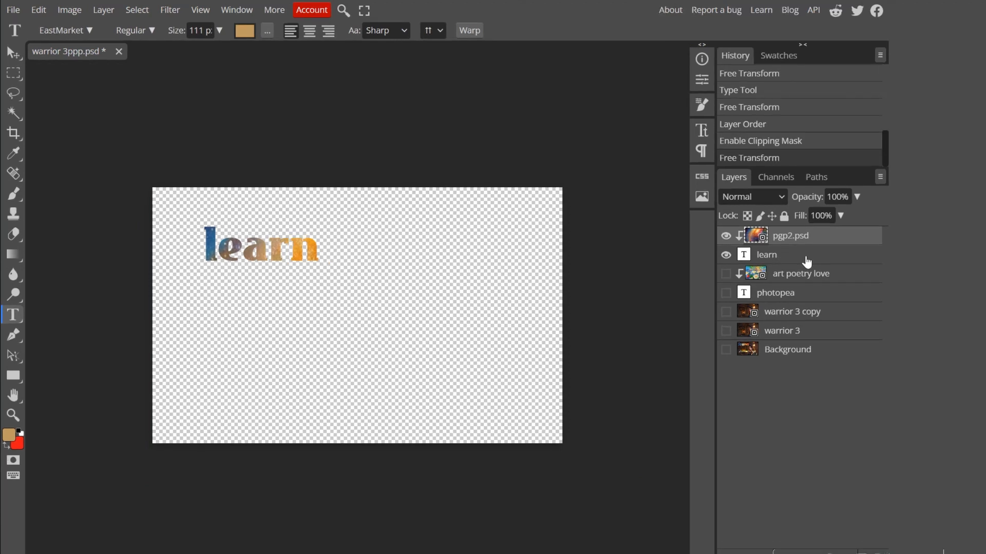
- Merge the clipped pgp2.psd galaxy layer with the learn text layer
left_click(815, 259, "shift")
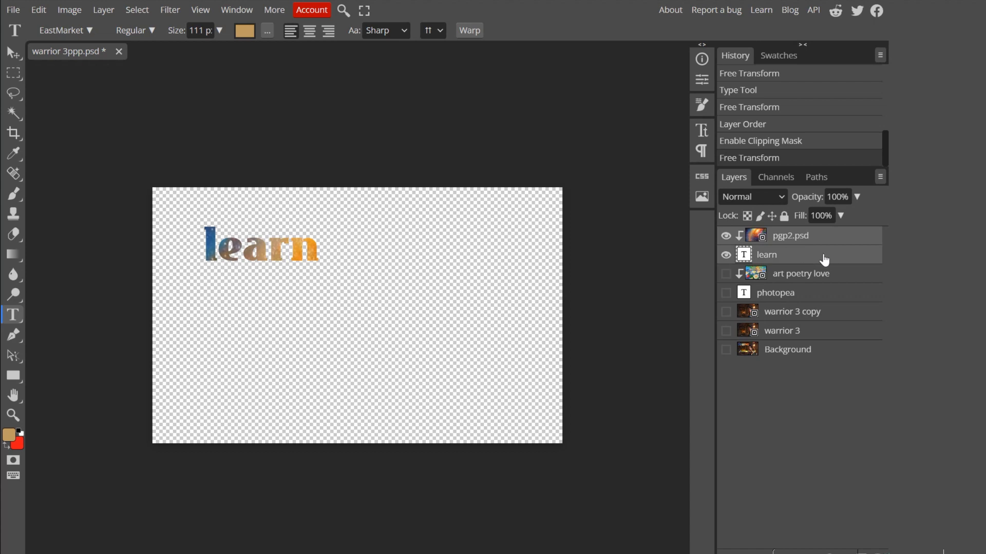
right_click(825, 255)
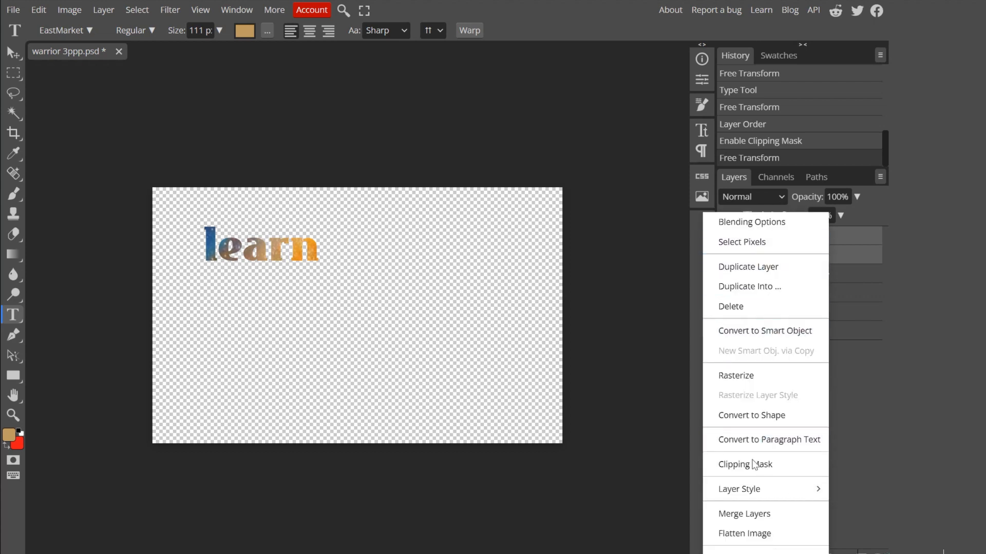
left_click(758, 521)
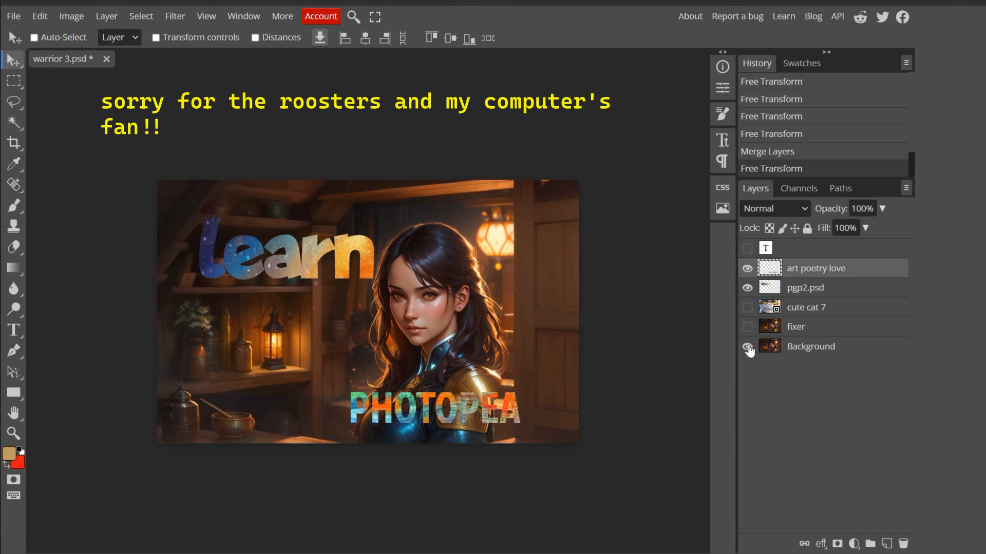
- Show the cute cat 7 layer and hide the pgp2.psd, art poetry love and Background layers
left_click(747, 288)
left_click(748, 308)
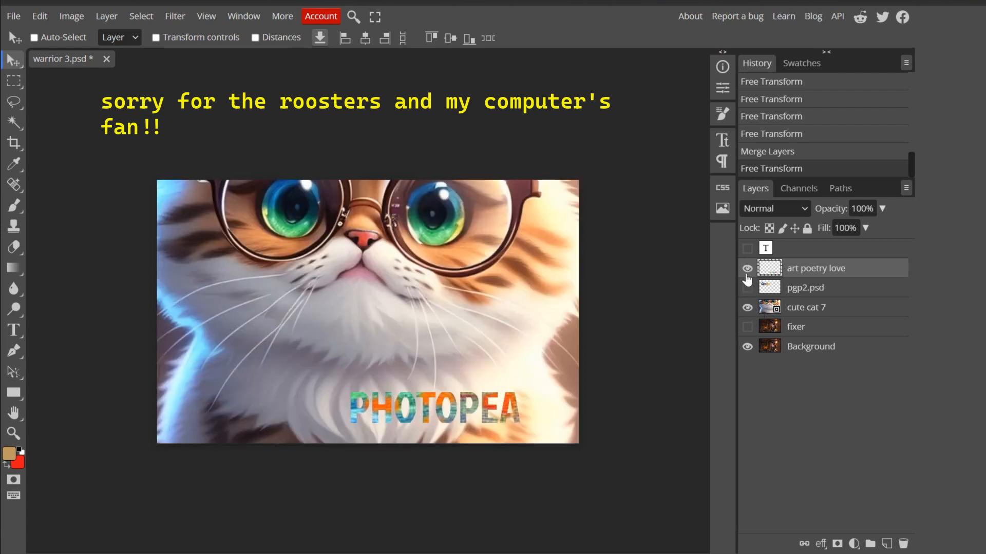
left_click(747, 268)
left_click(746, 346)
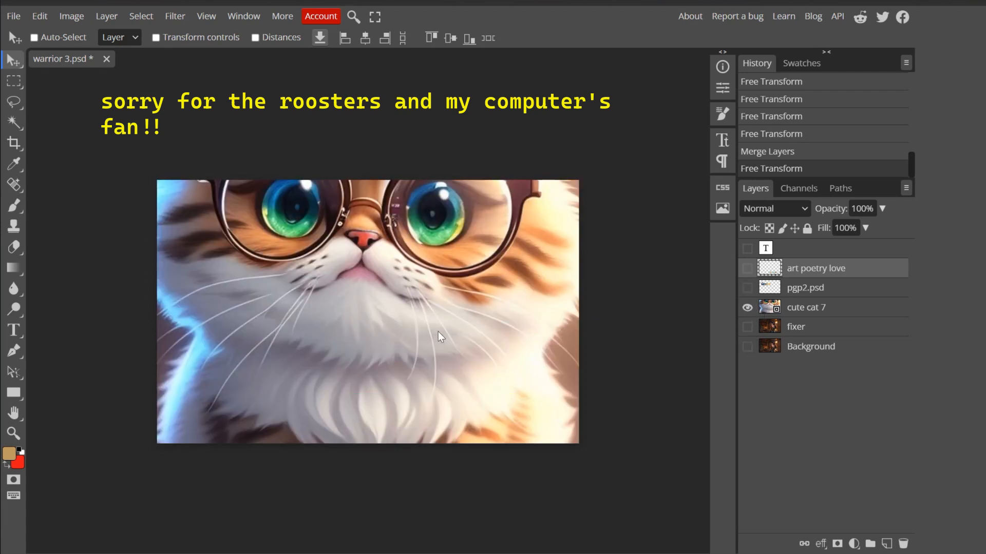
- Add the text "pictures in text" over the cat image, starting below its mouth
left_click(14, 330)
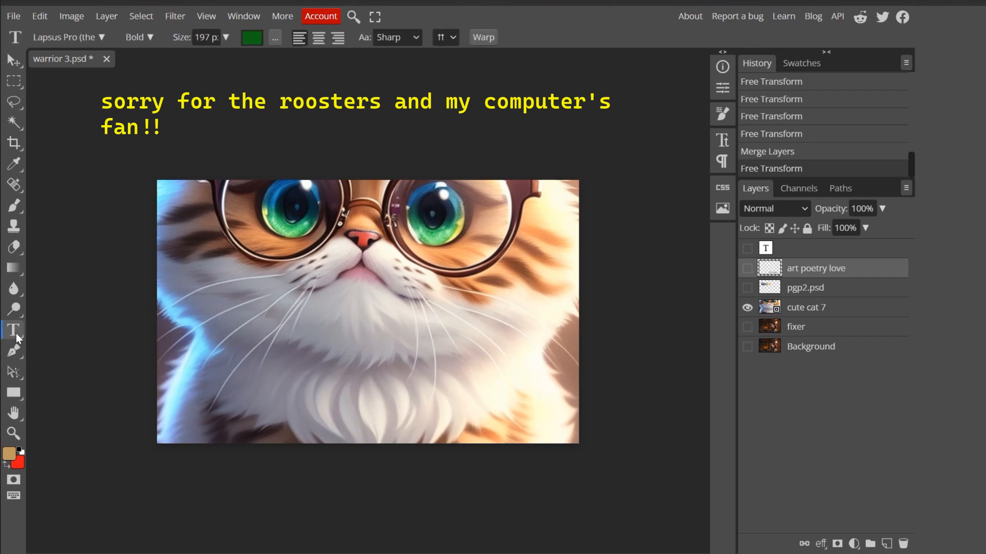
left_click(310, 341)
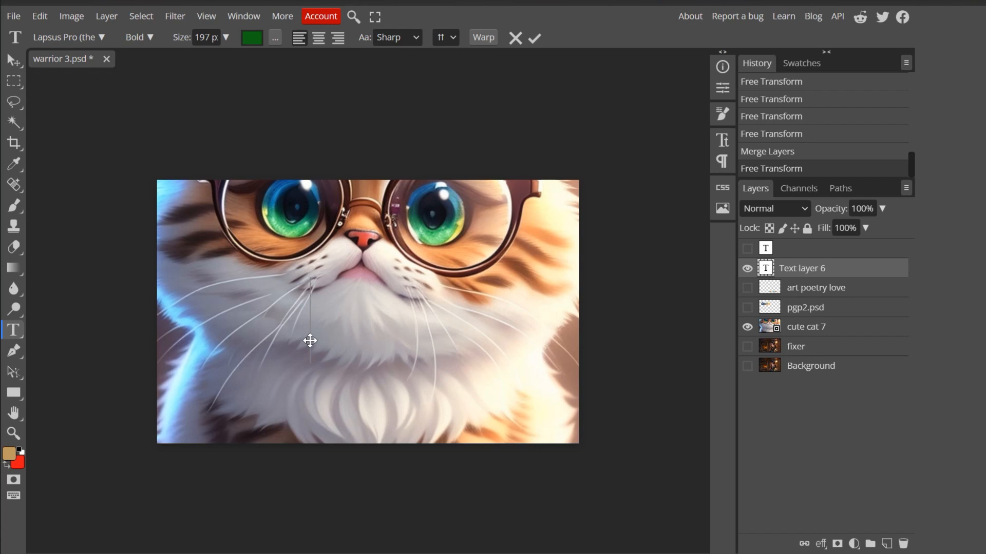
type("pictures")
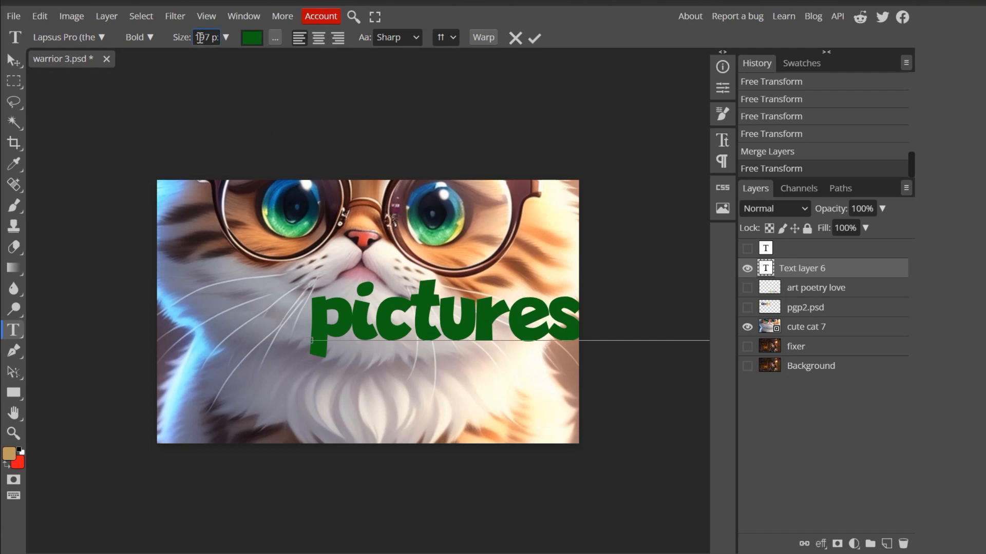
- Try to set the font size of the pictures in text layer to 100 px
left_click_drag(200, 37, 208, 34)
type("100")
left_click(352, 337)
- Move the pictures in text layer up and left with Free Transform, to about X 620 px, Y 291 px
left_click(40, 16)
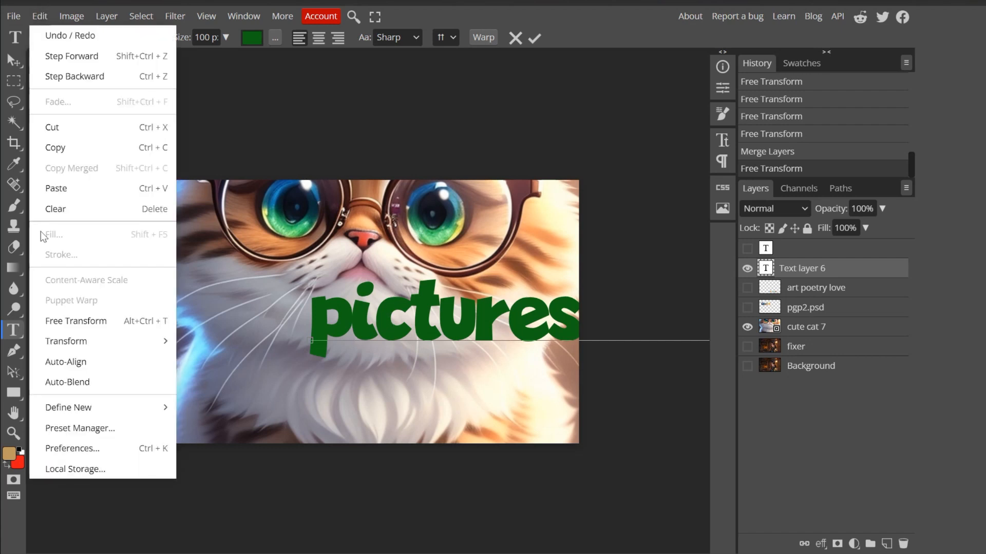
left_click(71, 323)
left_click_drag(364, 350, 303, 319)
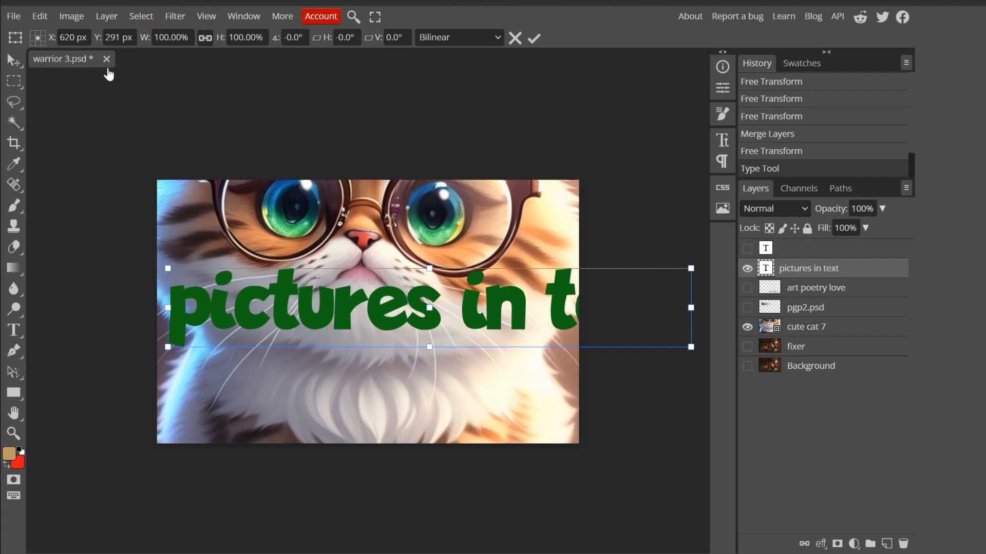
- Change the font of the pictures in text layer to Moul Regular
left_click(14, 330)
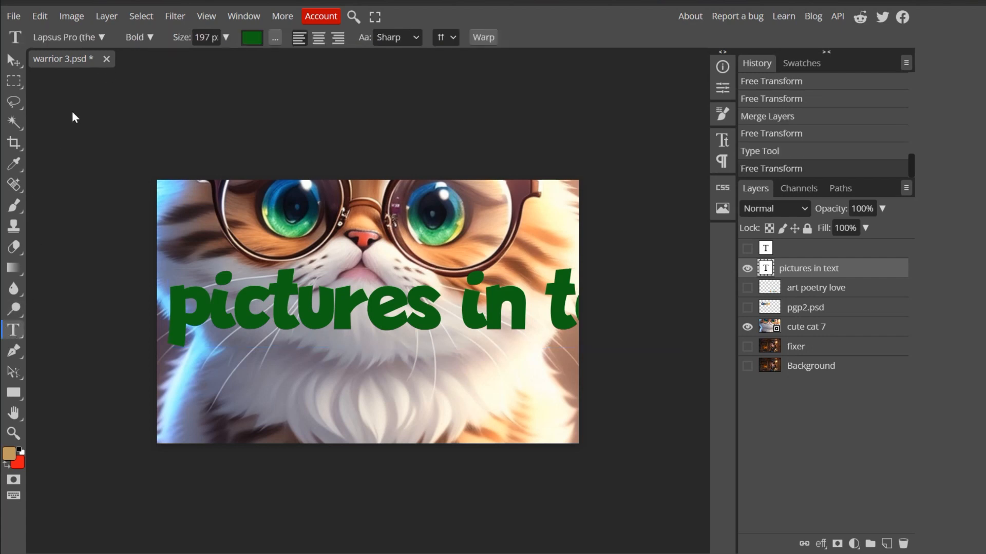
left_click(100, 38)
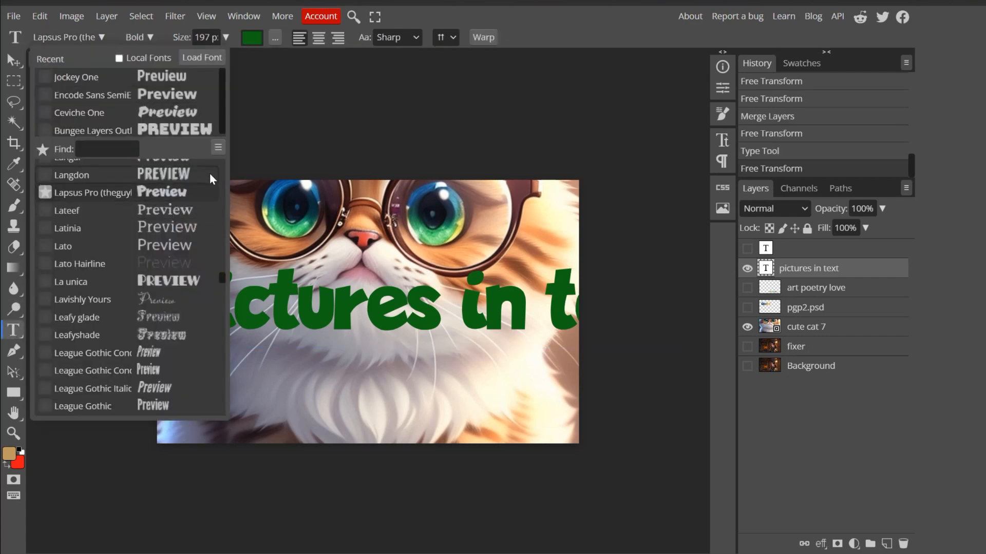
scroll(222, 131, "down", 1)
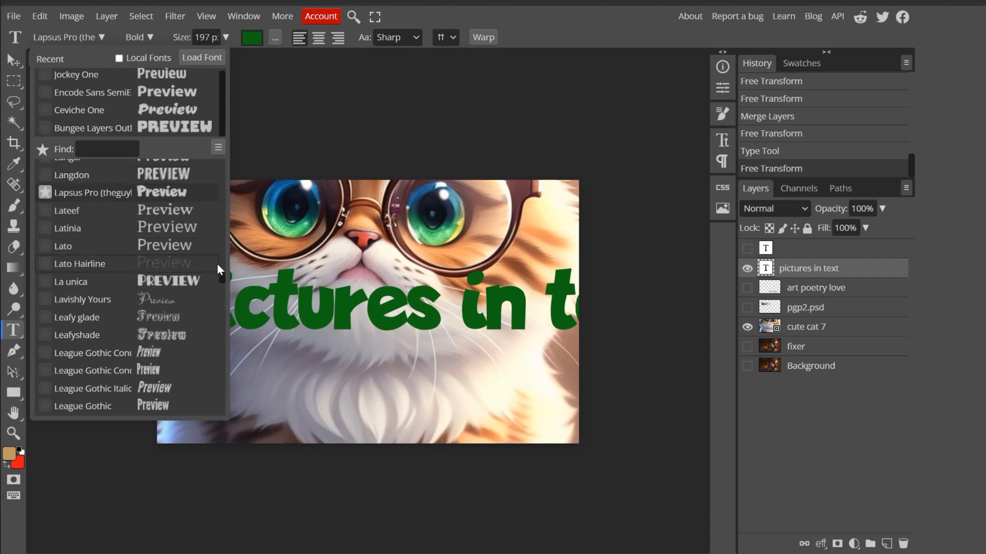
left_click_drag(221, 280, 223, 295)
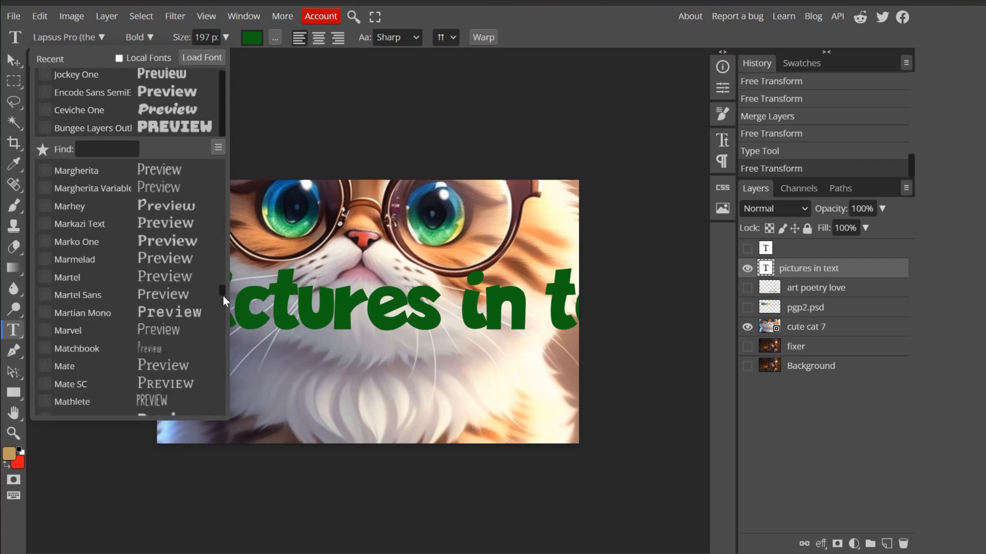
left_click(222, 341)
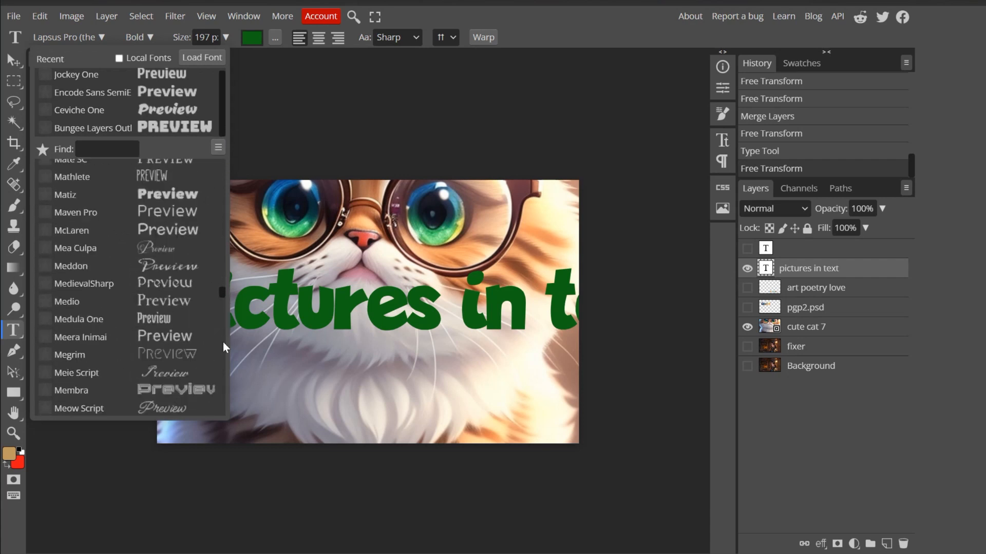
left_click(223, 351)
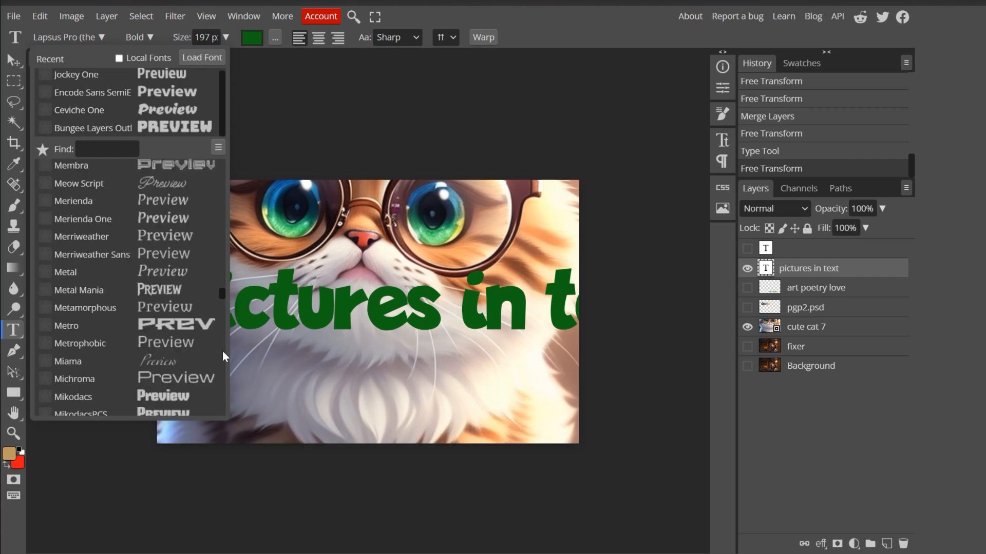
left_click(223, 352)
left_click(223, 351)
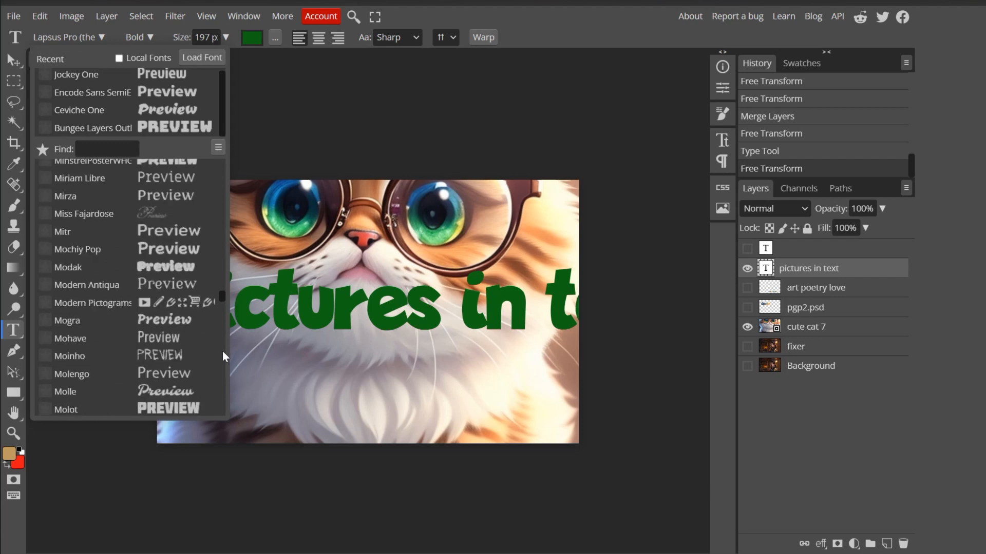
left_click(222, 351)
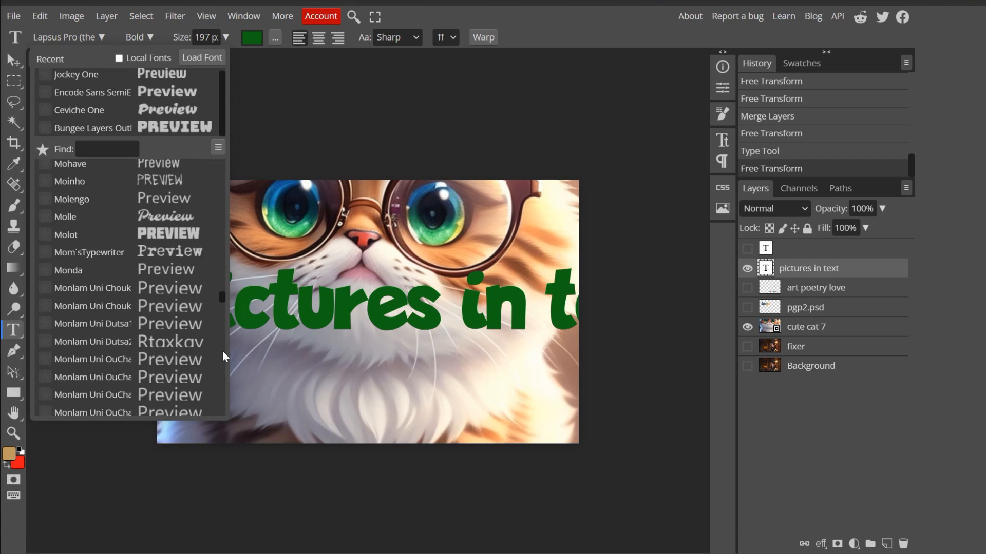
left_click(223, 351)
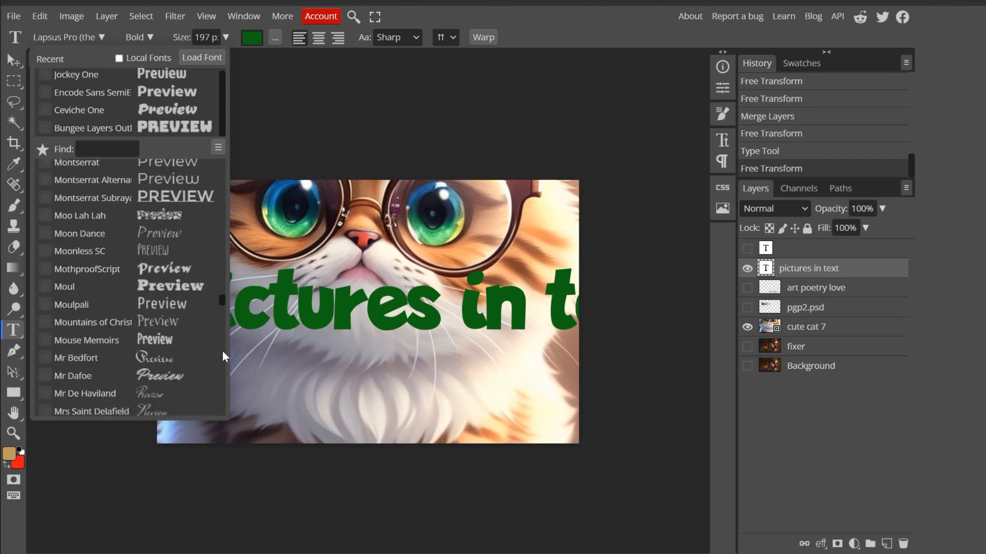
left_click(147, 290)
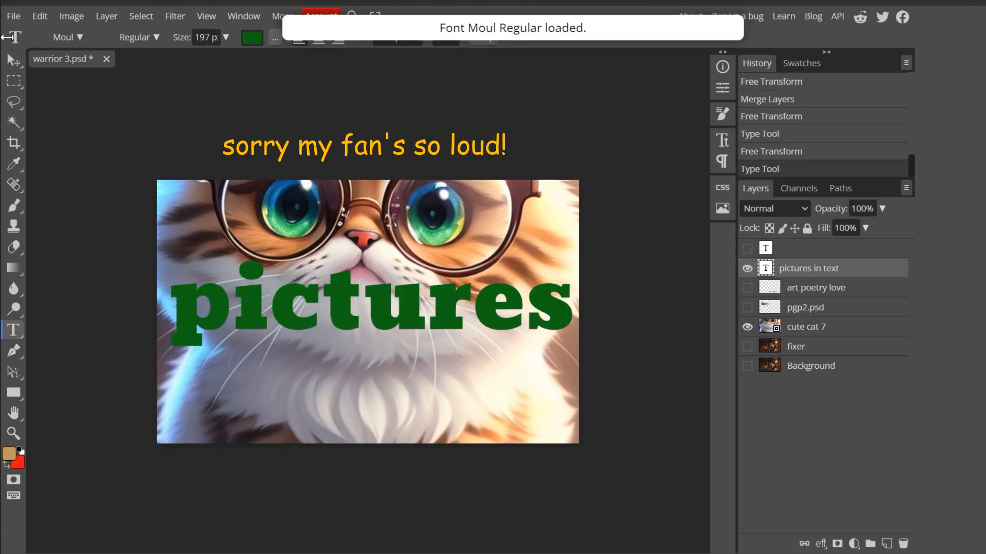
- Scale the pictures in text layer to about 46% with Free Transform and move it to about X 500 px, Y 226 px
left_click(40, 16)
left_click(72, 320)
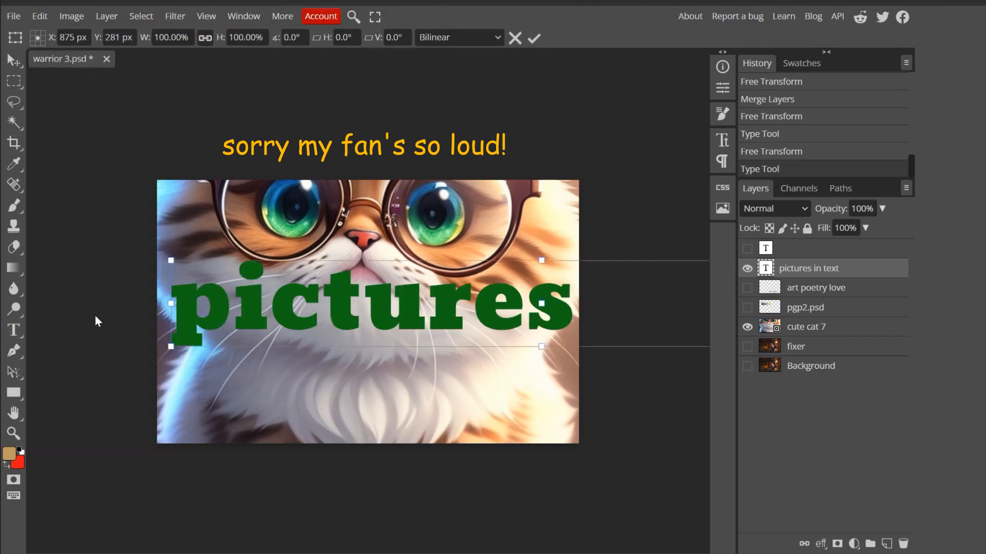
left_click_drag(169, 262, 356, 282)
left_click_drag(536, 332, 326, 314)
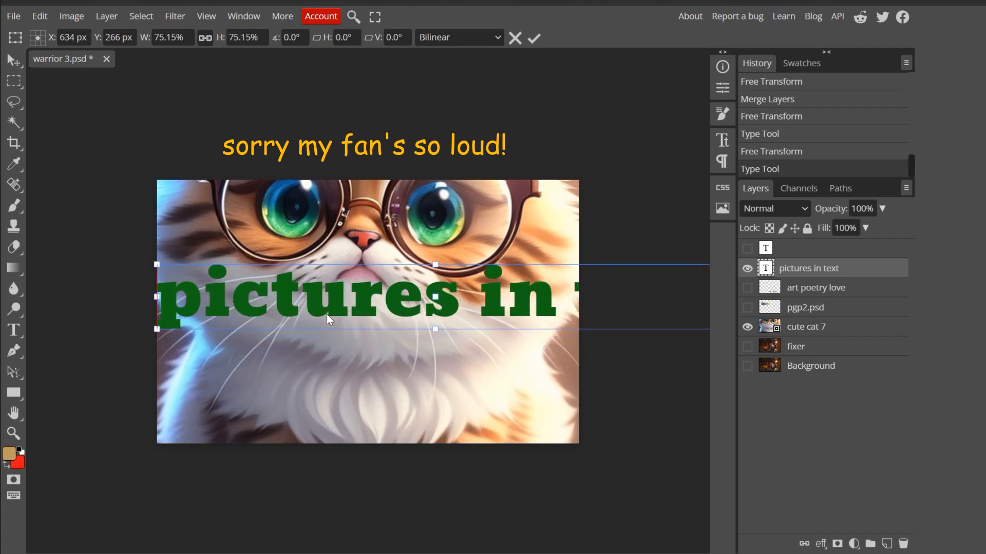
left_click_drag(144, 264, 224, 277)
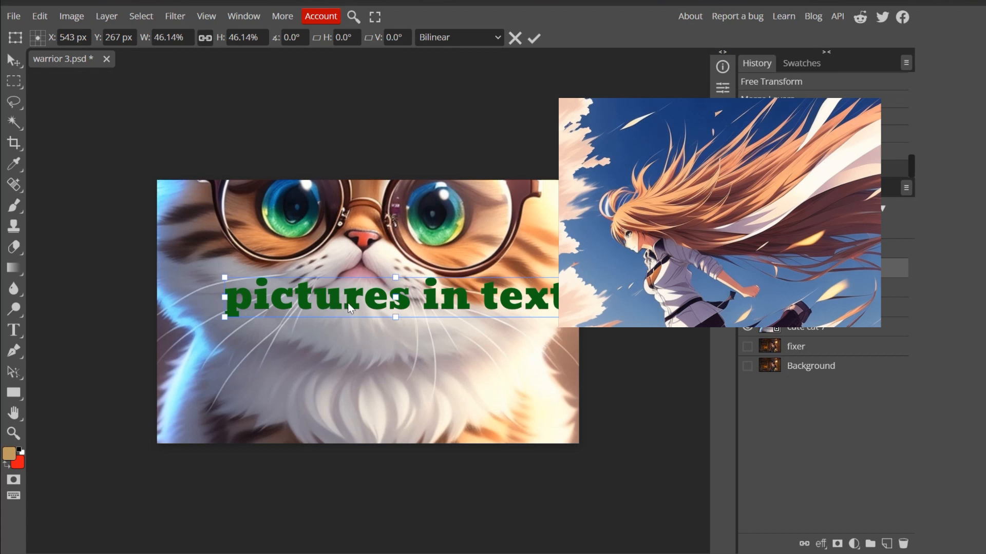
left_click_drag(363, 305, 345, 283)
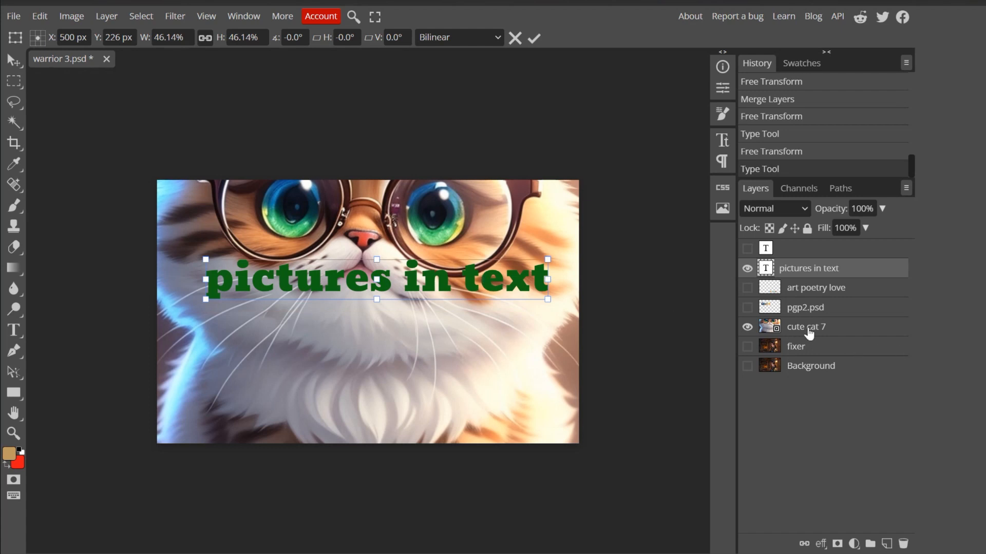
- Move the cute cat 7 layer directly above pictures in text and clip it to the text with a clipping mask
left_click_drag(809, 331, 805, 259)
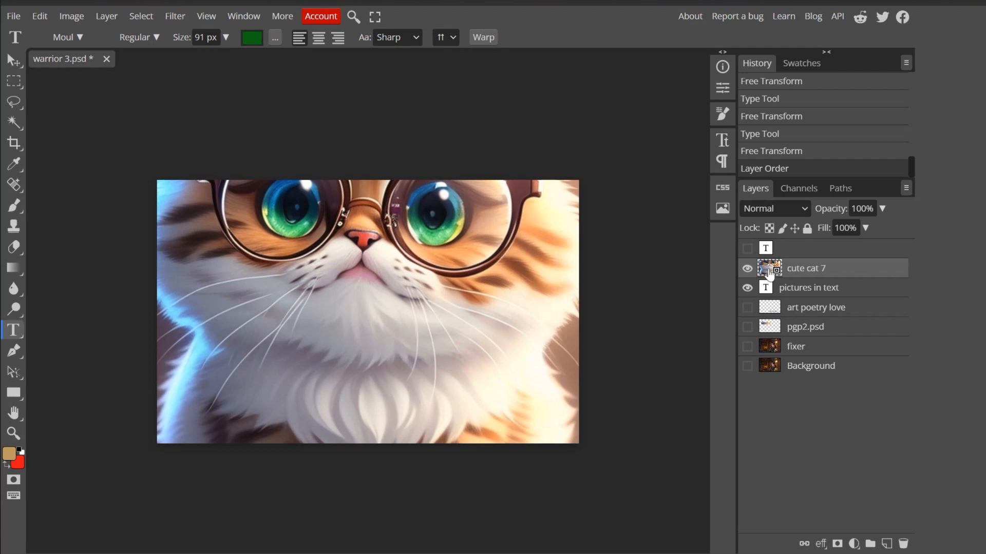
right_click(768, 272)
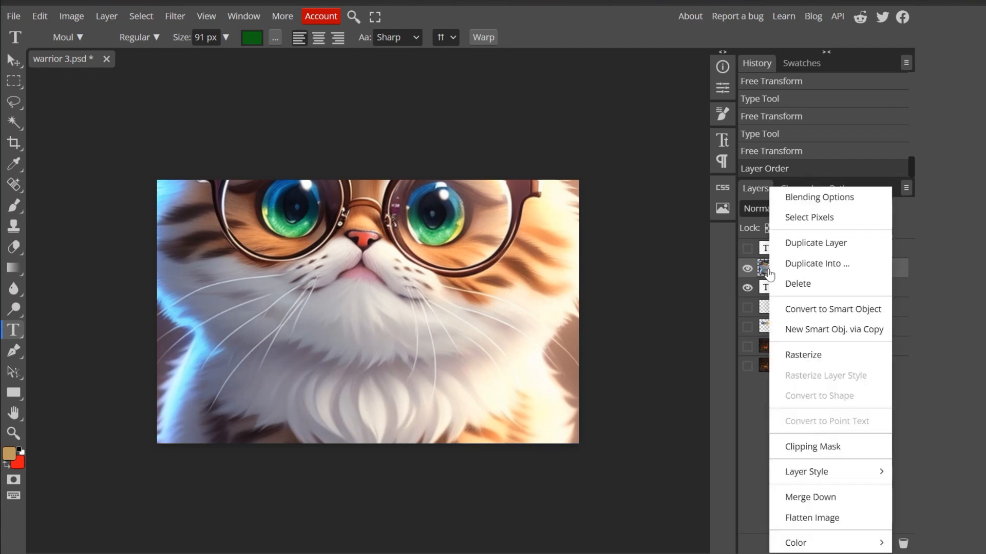
left_click(820, 449)
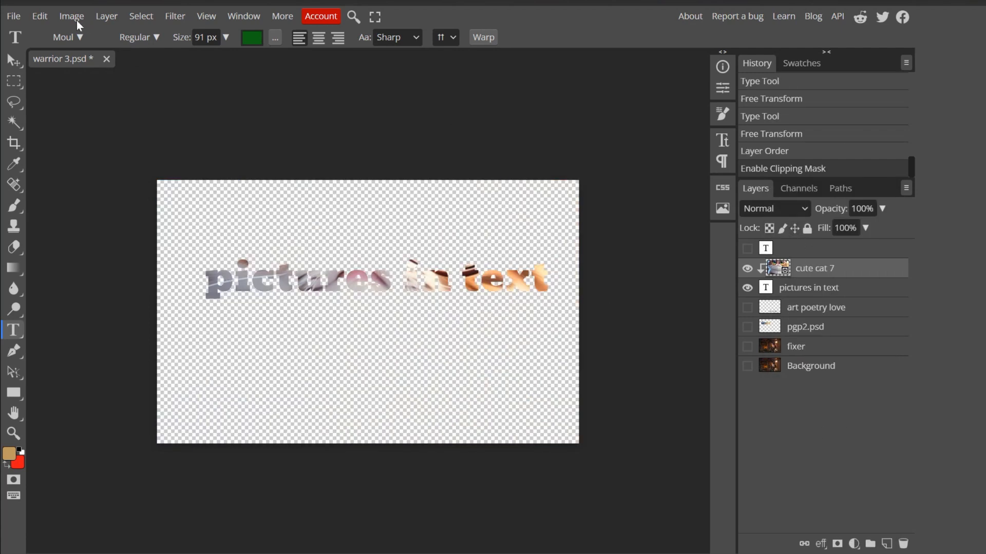
- Shift the clipped cute cat 7 image with Free Transform to about X 470 px, Y 181 px
left_click(40, 16)
left_click(58, 324)
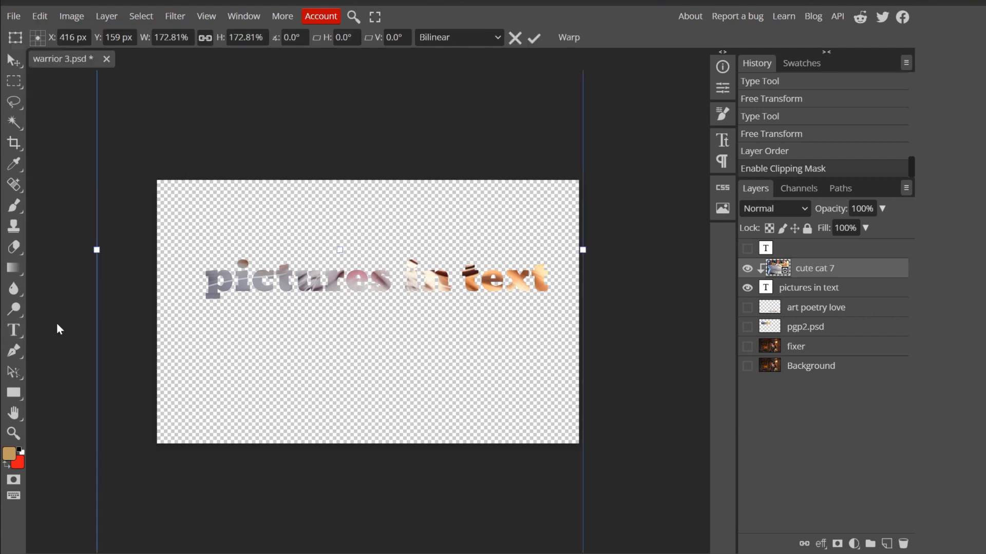
left_click_drag(479, 274, 504, 283)
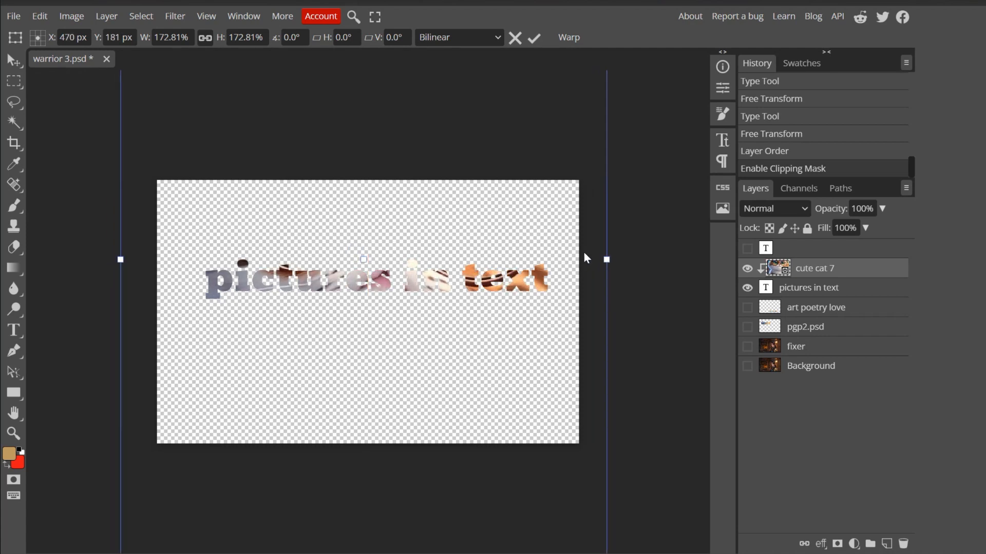
- Merge the clipped cute cat 7 layer with the pictures in text layer
left_click(835, 292)
right_click(839, 286)
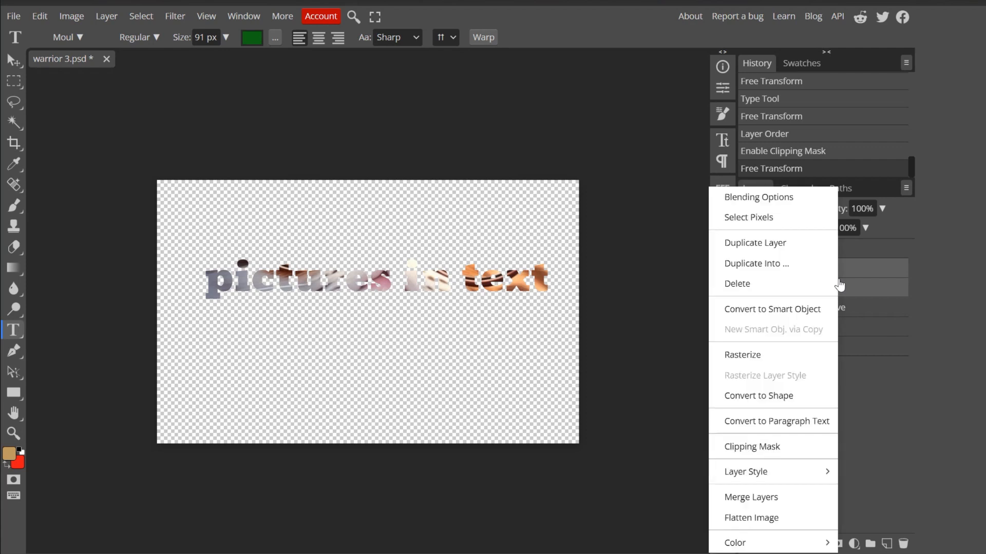
left_click(749, 499)
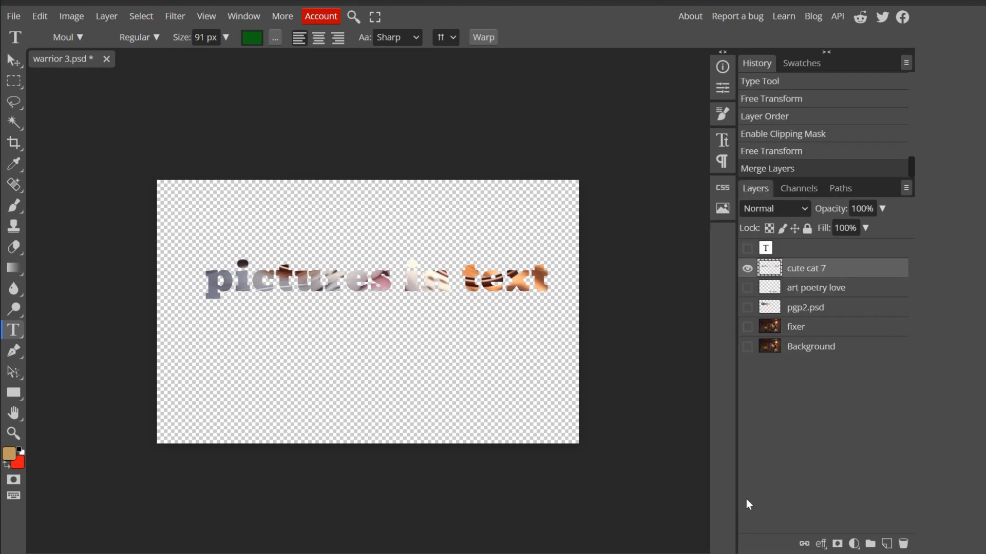
- Show the fixer warrior image and the art poetry love and pgp2.psd text layers together with the merged cat text
left_click(747, 327)
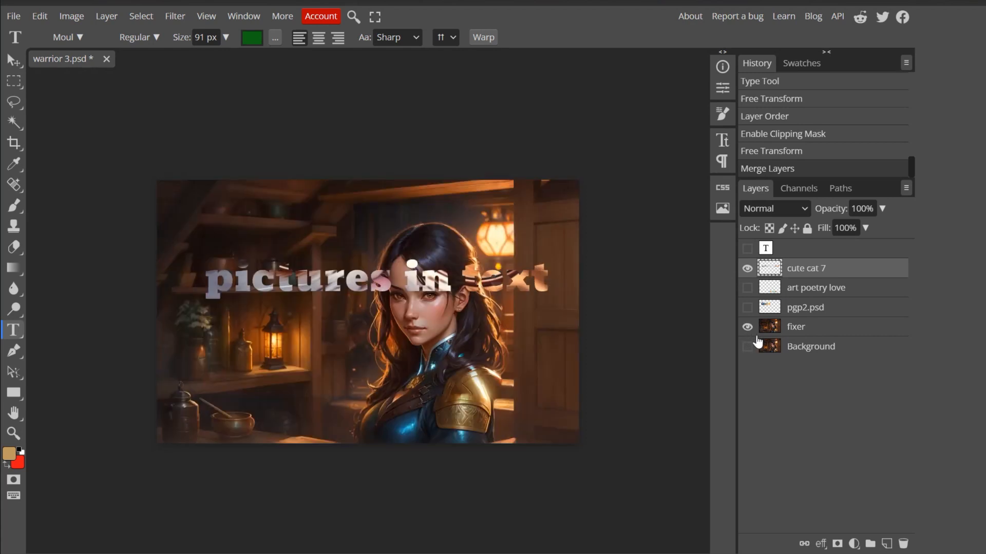
left_click(747, 288)
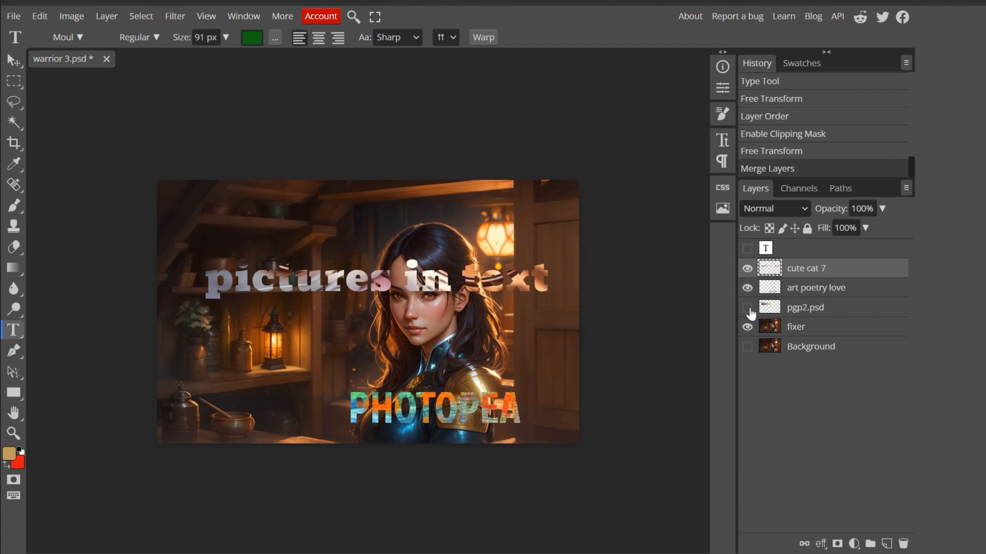
left_click(748, 309)
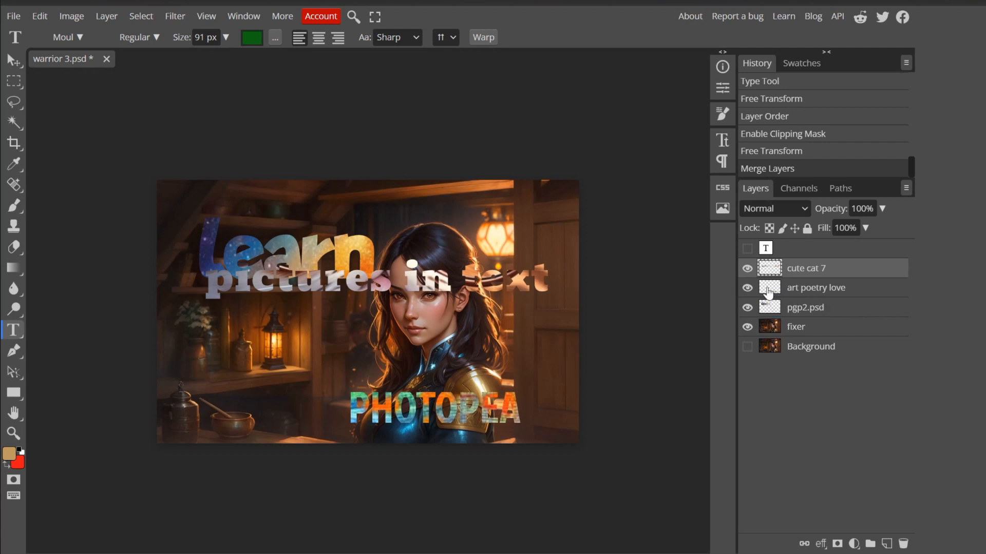
- Move the pictures in text lettering on the cute cat 7 layer with Free Transform to about X 445 px, Y 395 px
left_click(36, 18)
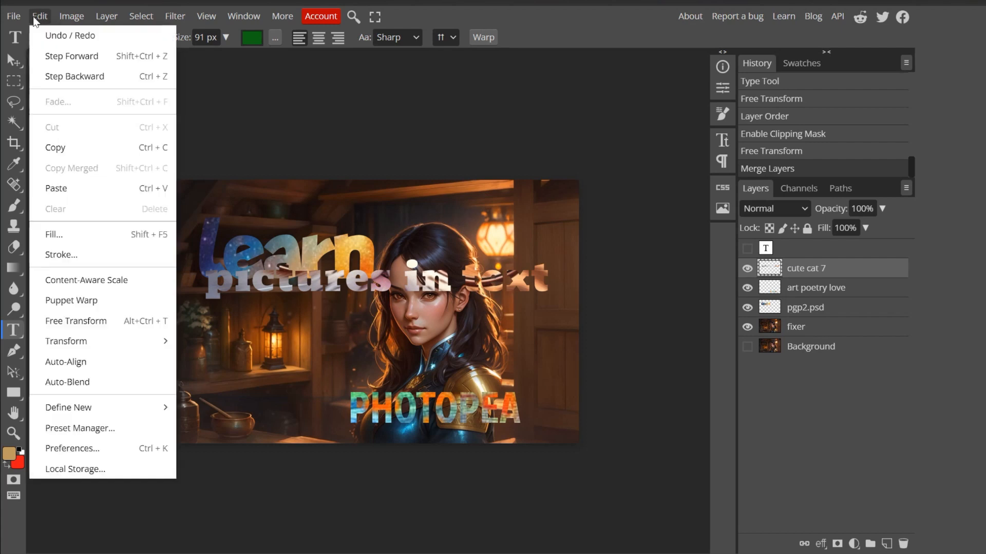
left_click(74, 321)
left_click_drag(375, 289, 340, 371)
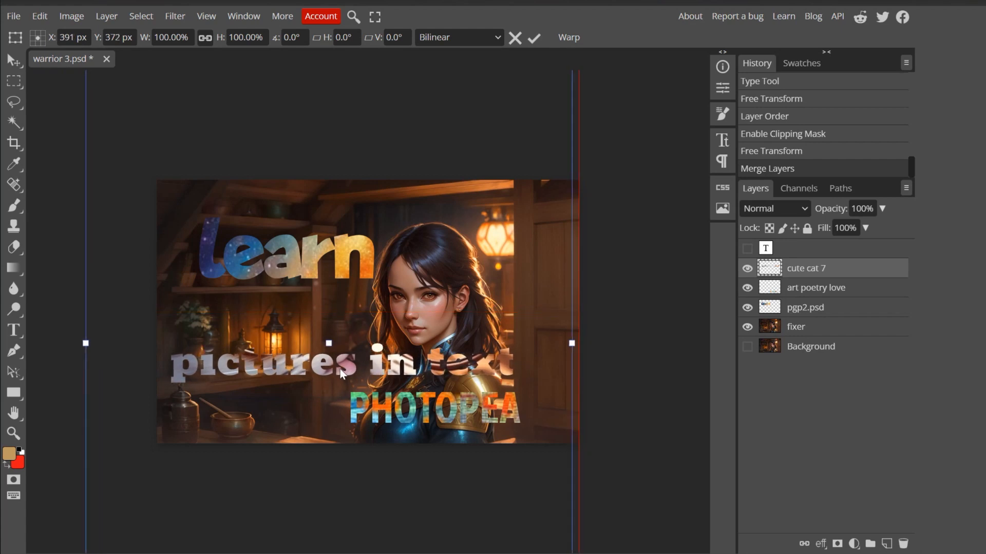
left_click_drag(340, 371, 364, 379)
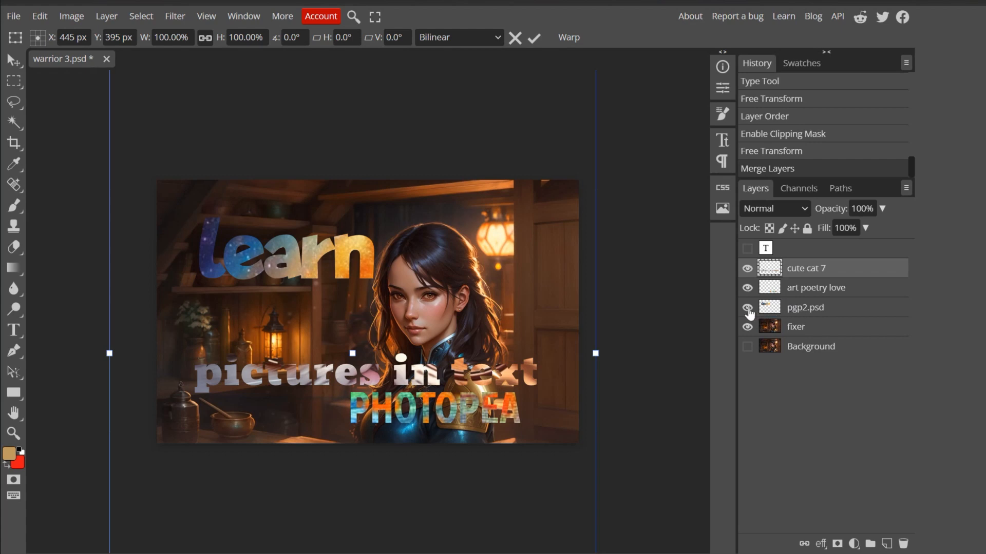
- Identify the layer holding the learn text, pgp2.psd, and shift it with Free Transform to about X 600 px, Y 189 px
left_click(747, 268)
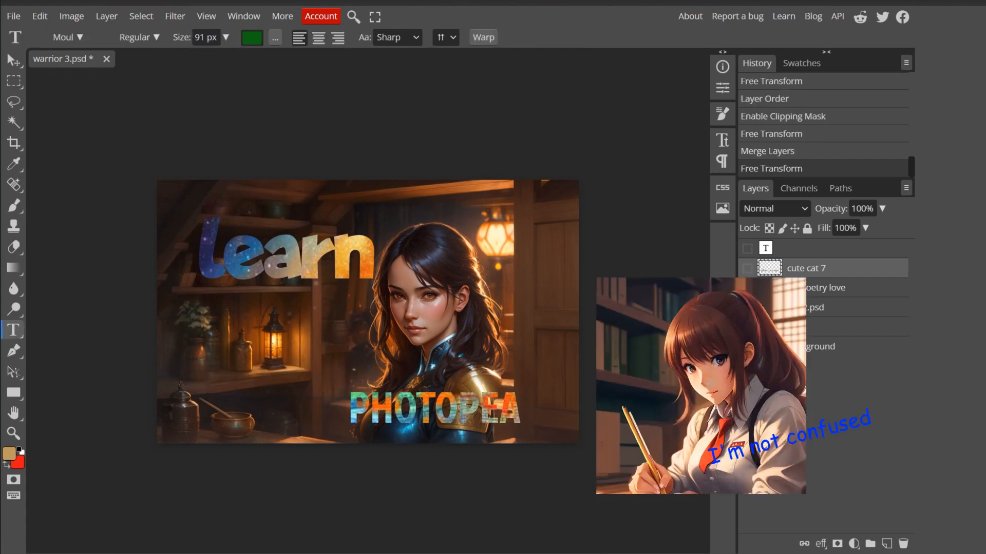
left_click(796, 307)
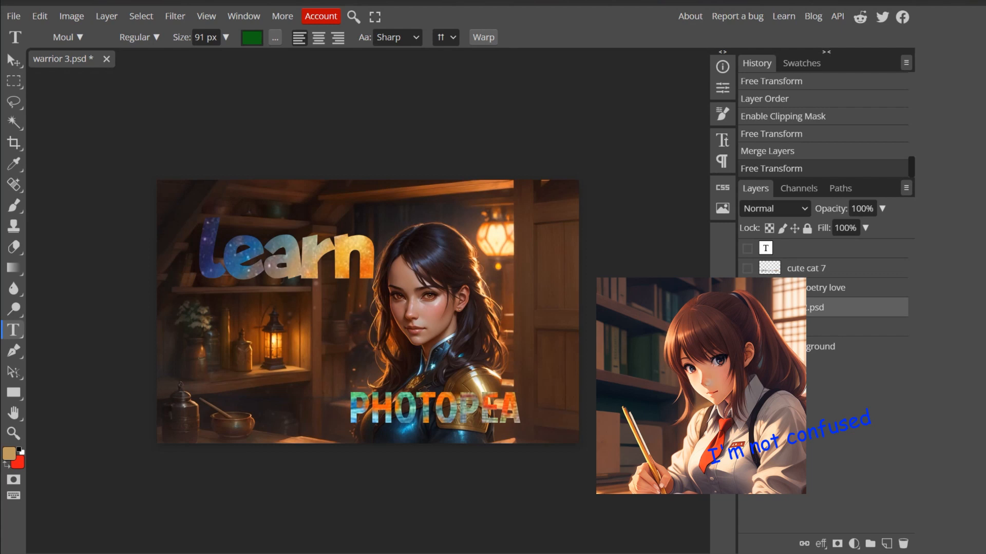
left_click(747, 268)
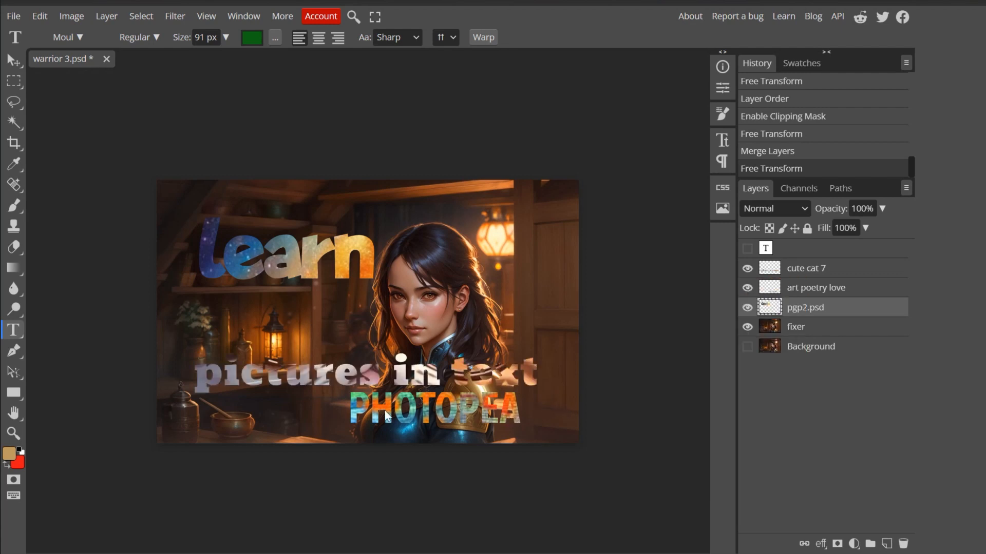
left_click(37, 15)
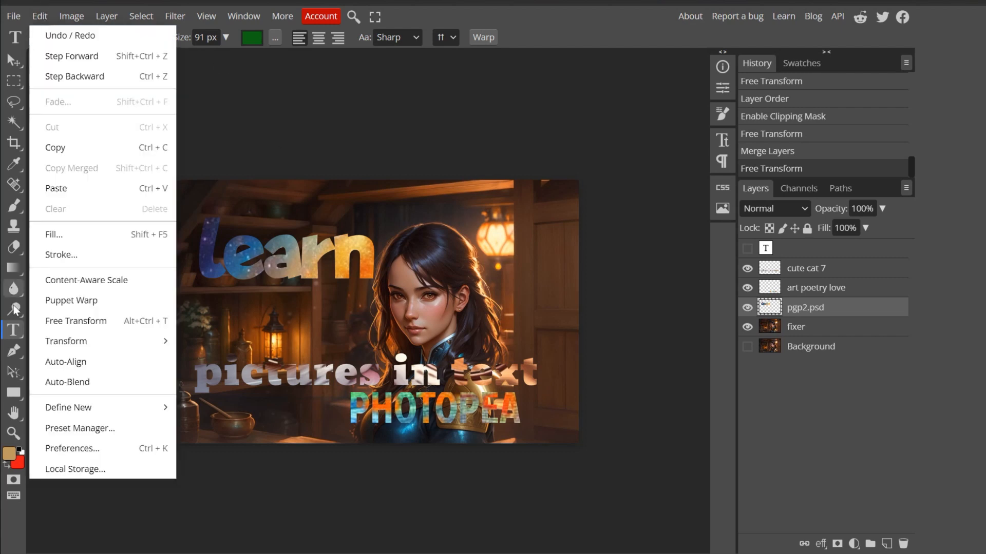
mouse_move(67, 342)
left_click(74, 322)
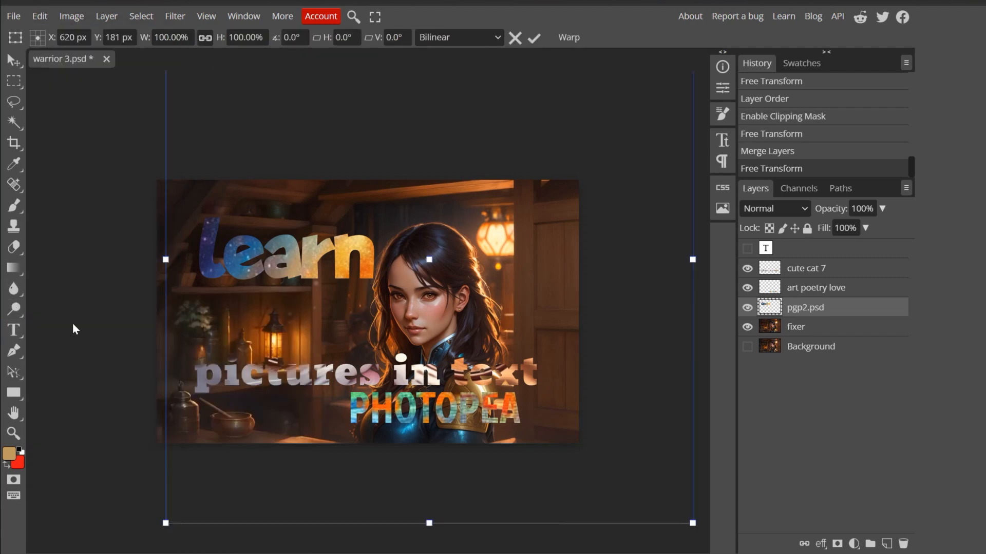
left_click_drag(399, 414, 382, 411)
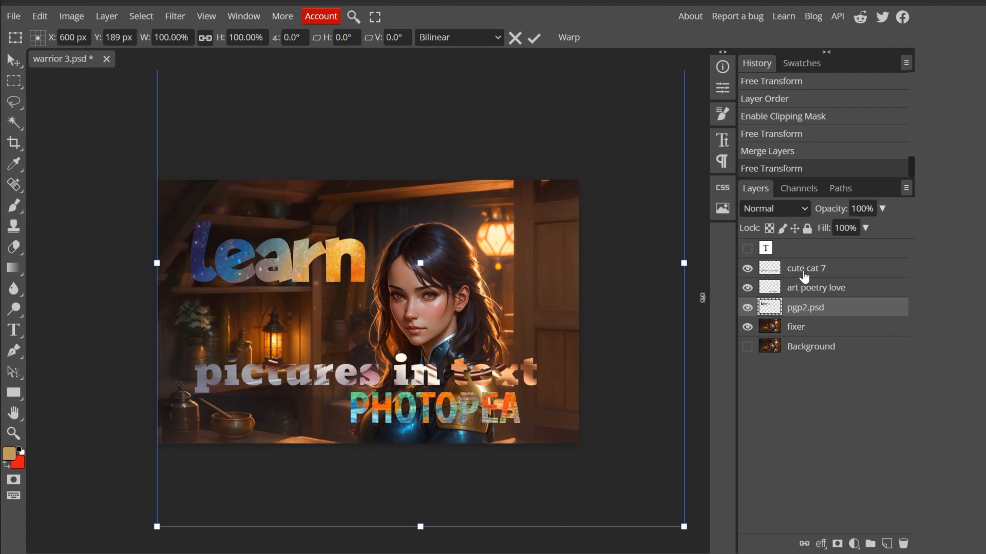
key("Return")
- Hide the fixer, pgp2.psd and cute cat 7 layers so that only the art poetry love layer is displayed
left_click(746, 327)
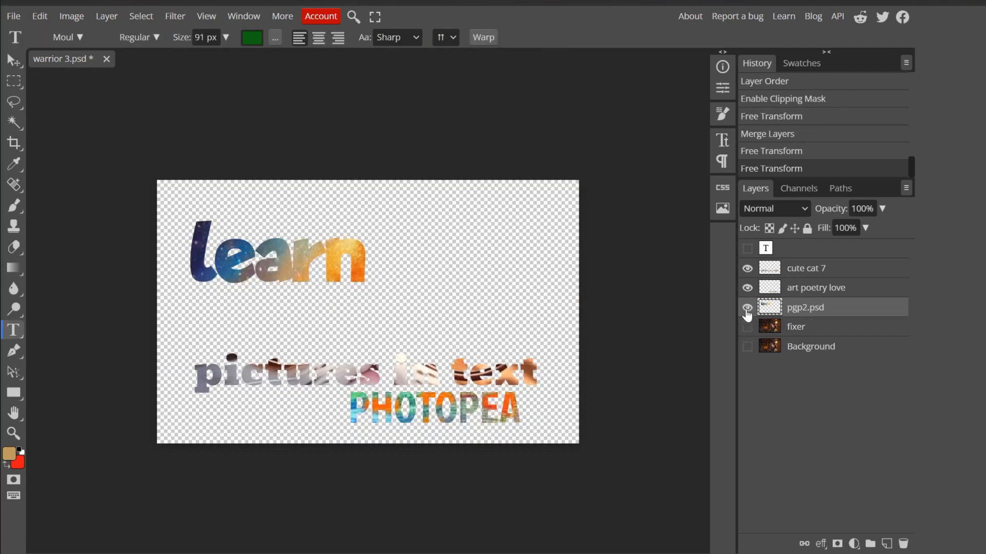
left_click(747, 307)
left_click(747, 288)
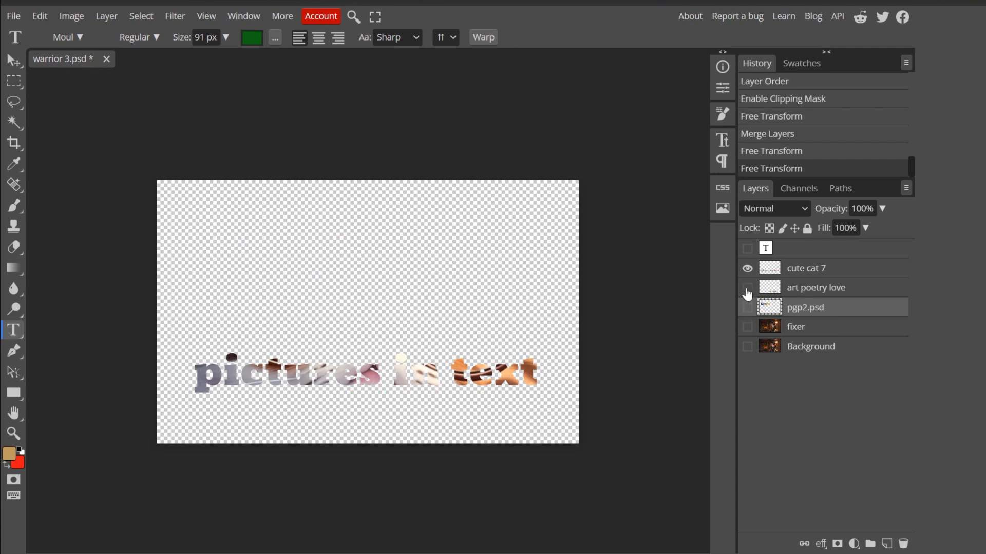
left_click(747, 268)
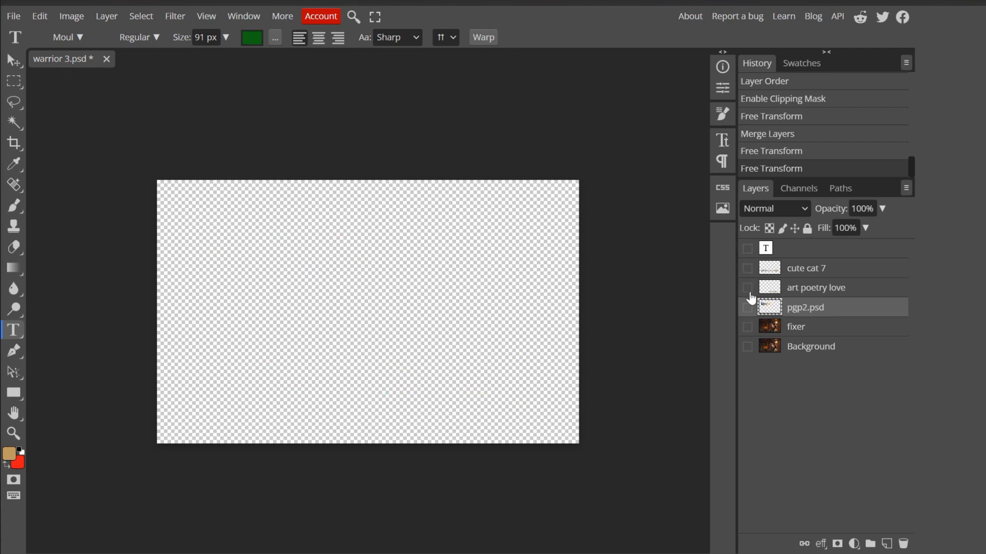
left_click(747, 288)
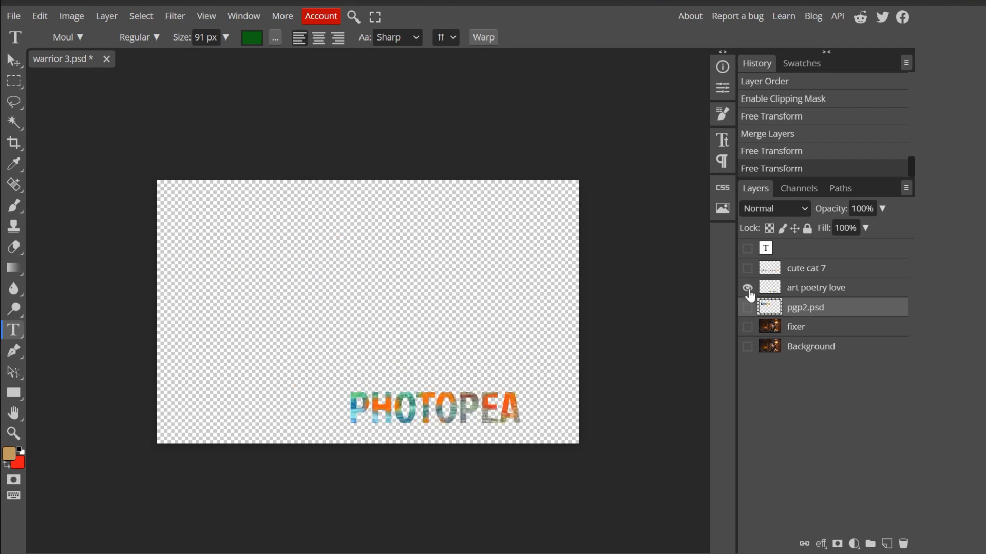
- Rename the pgp2.psd layer photopea and show it together with the fixer and cute cat 7 layers
double_click(813, 312)
type("photopea")
key("Return")
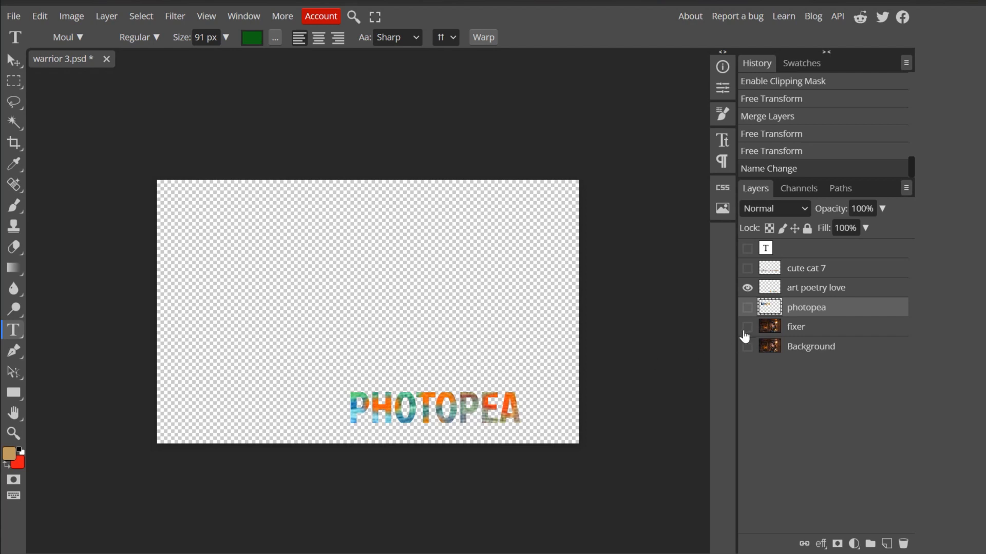
left_click(747, 327)
left_click(746, 268)
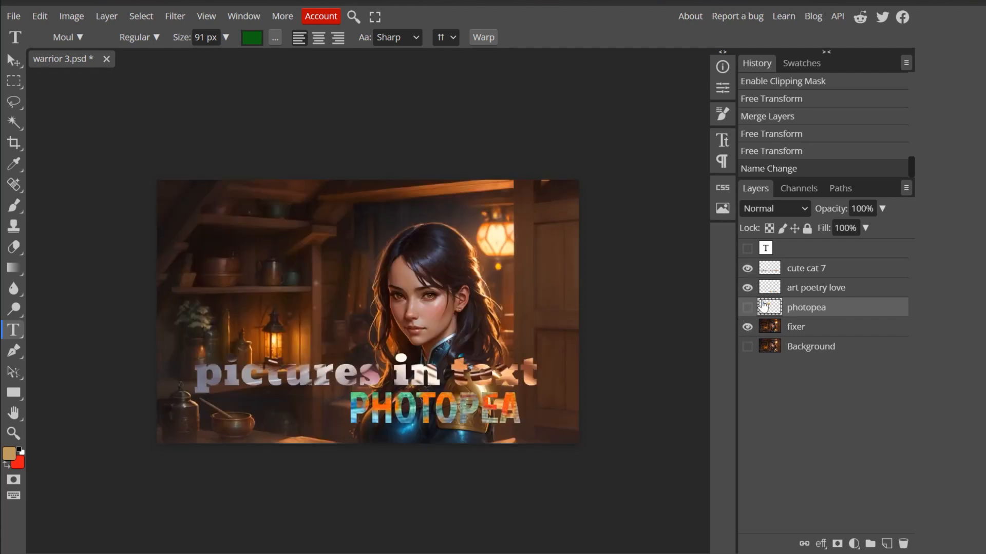
left_click(749, 308)
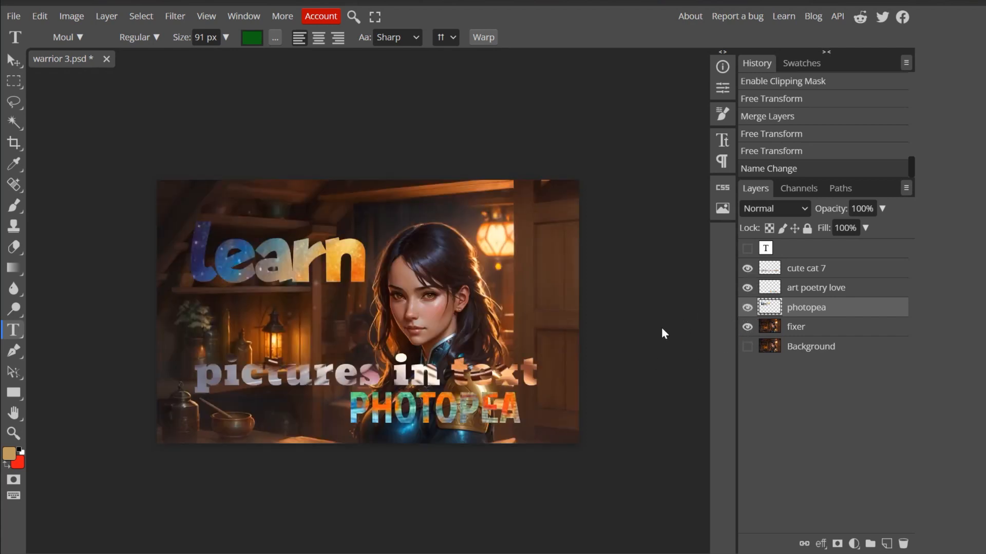
- Check which lettering the photopea layer holds with Free Transform, and rename that layer learn
left_click(41, 18)
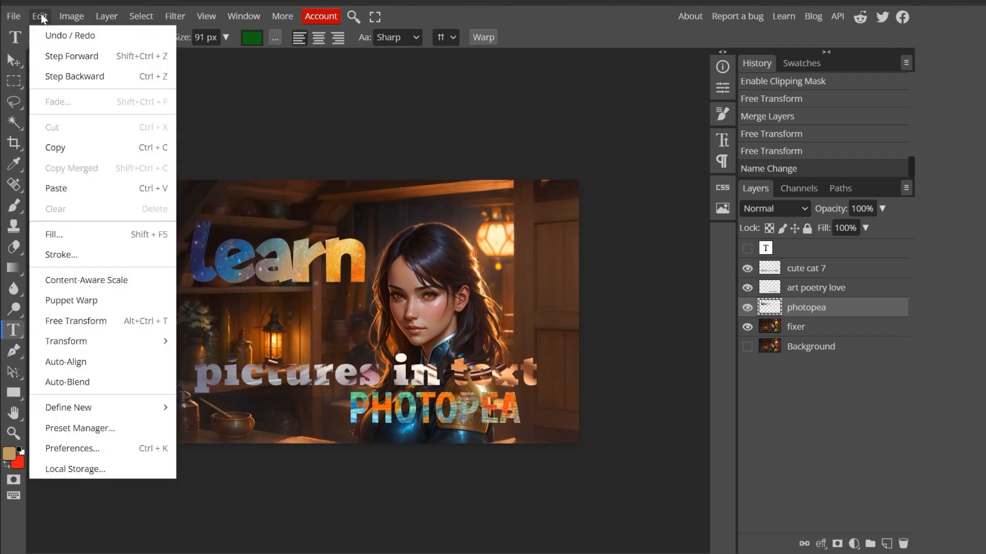
left_click(92, 322)
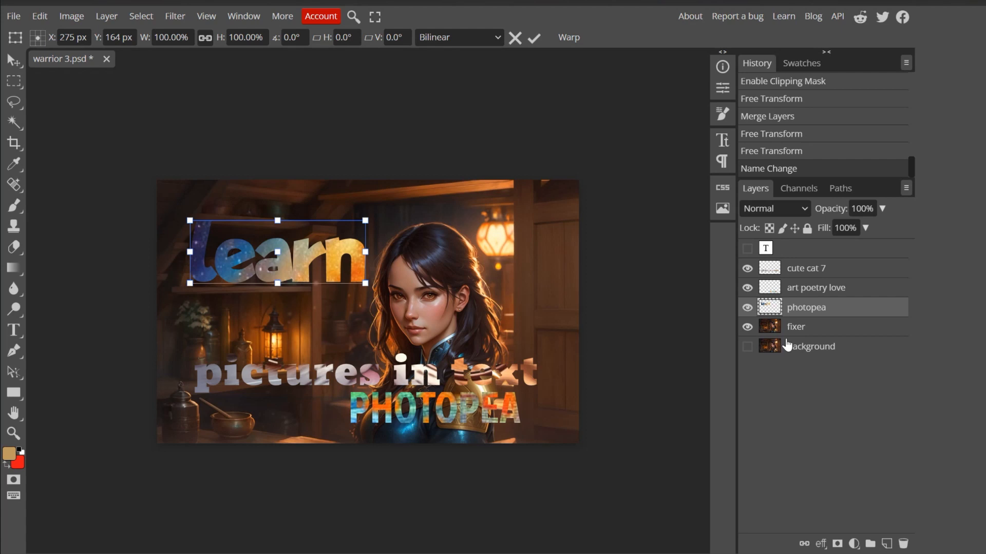
key("Return")
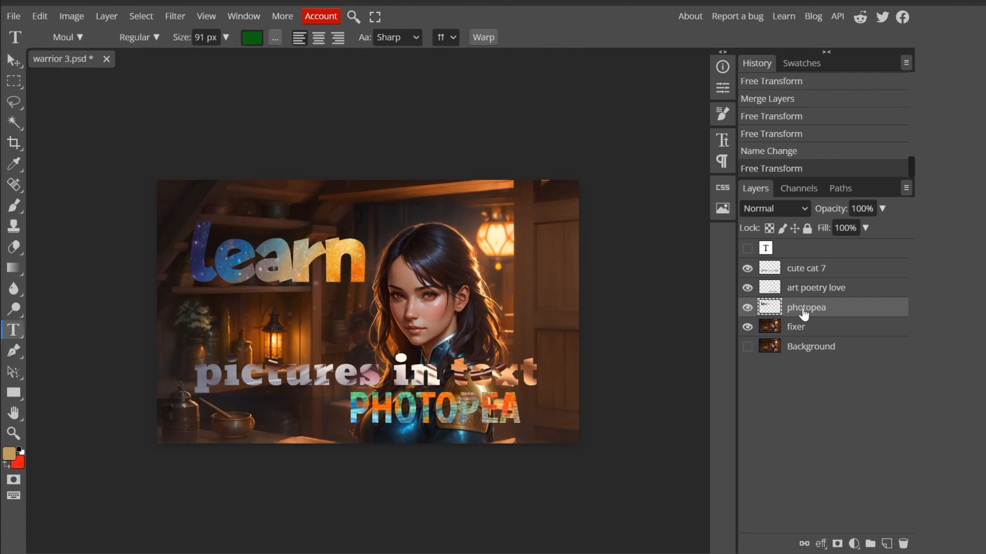
right_click(804, 313)
left_click(831, 314)
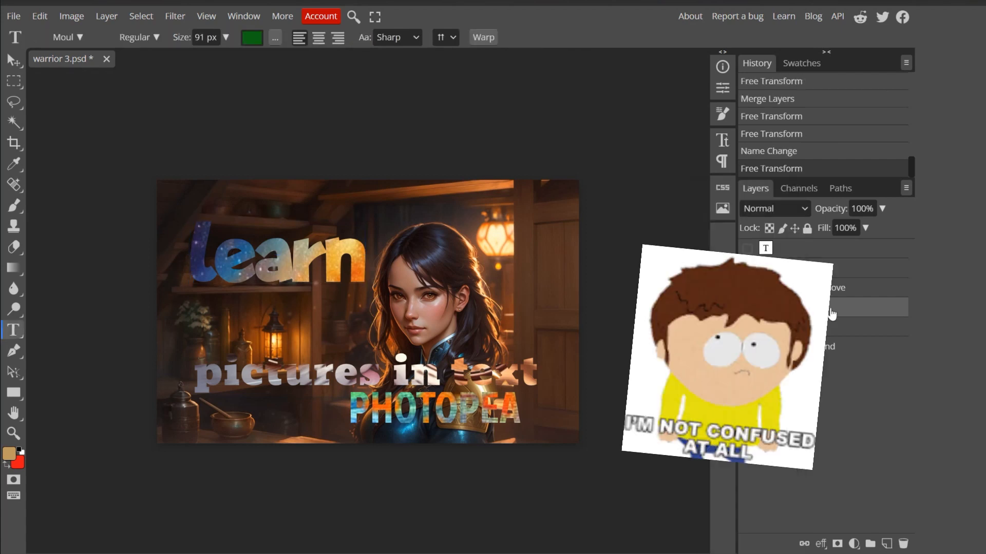
double_click(831, 315)
key("Return")
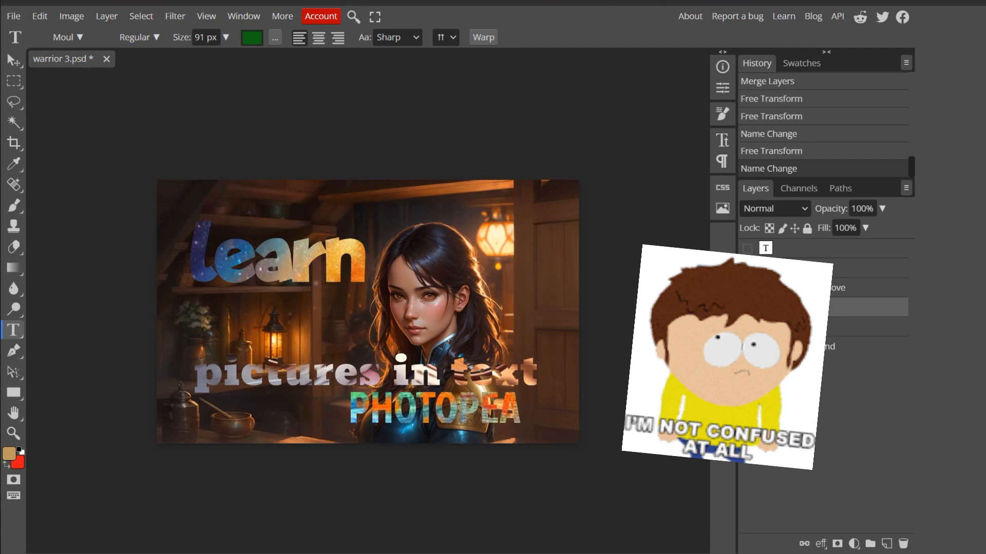
- Hide the fixer, cute cat 7 and learn layers, and rename the art poetry love layer photopea
left_click(747, 347)
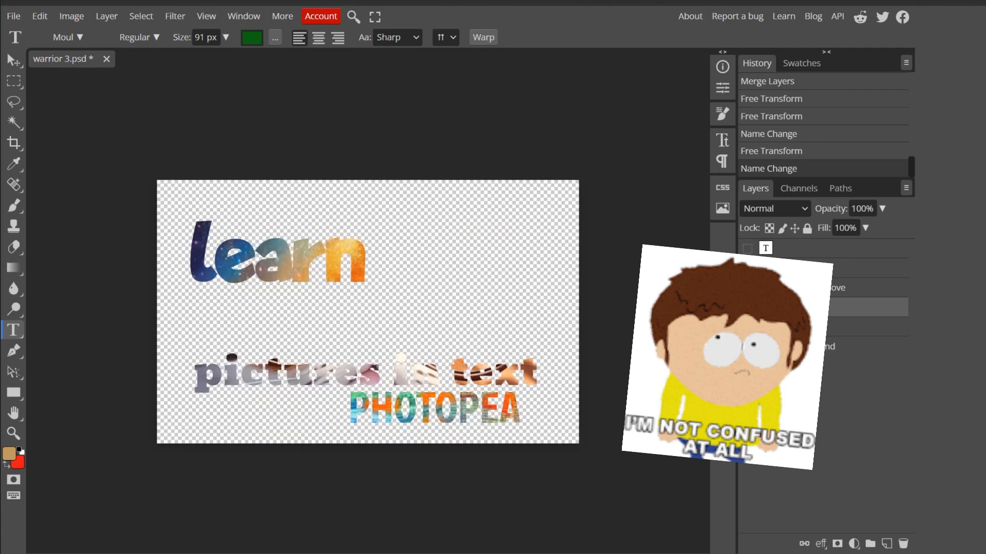
left_click(747, 327)
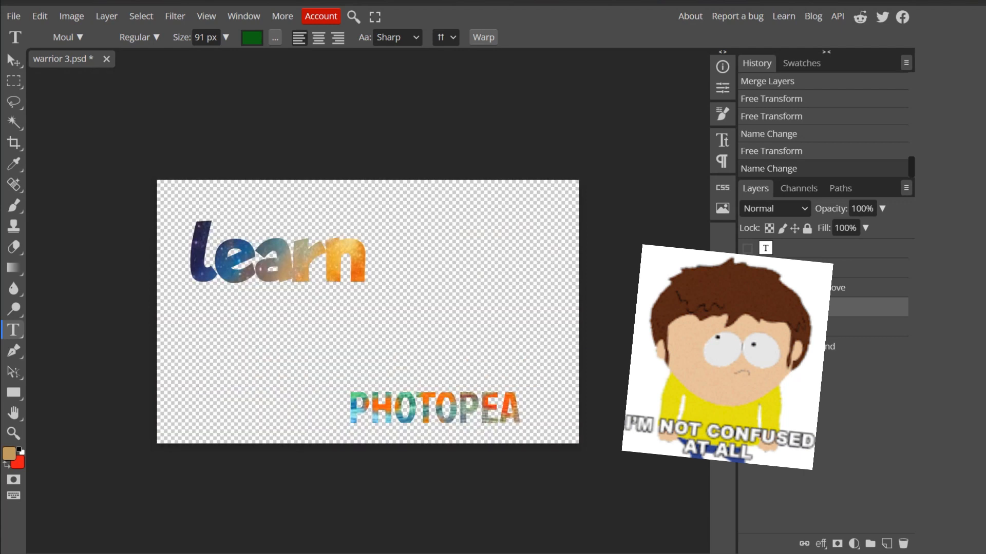
left_click(747, 307)
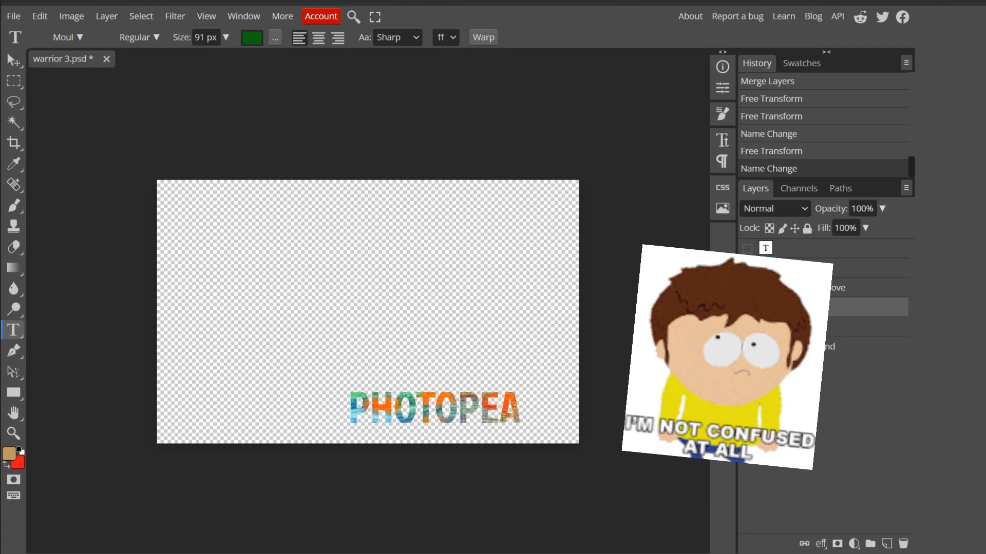
double_click(809, 291)
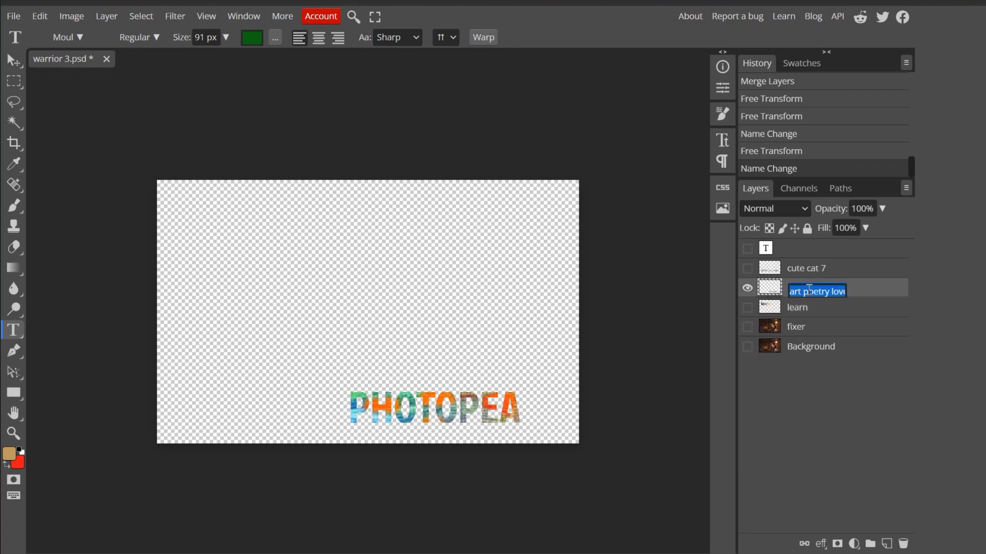
type("photopea")
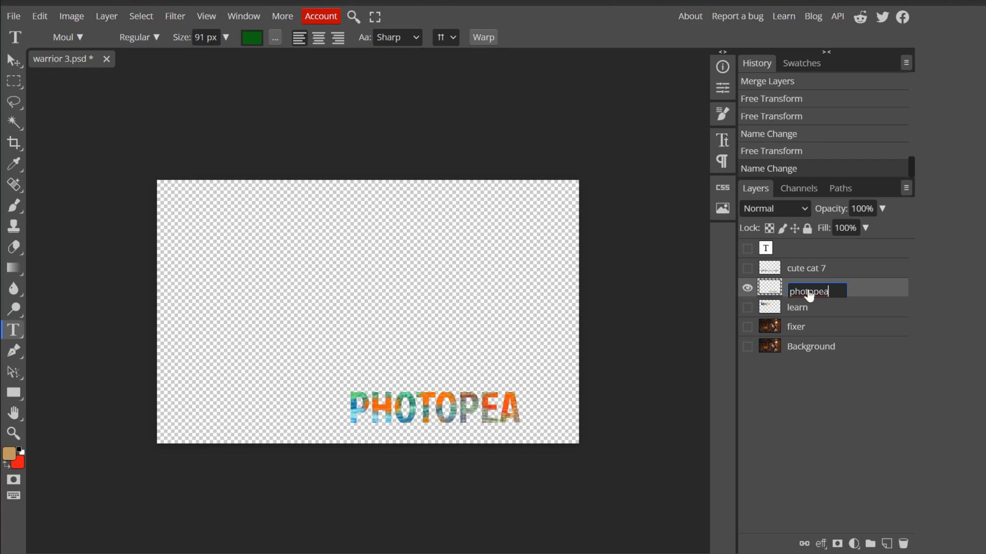
key("Return")
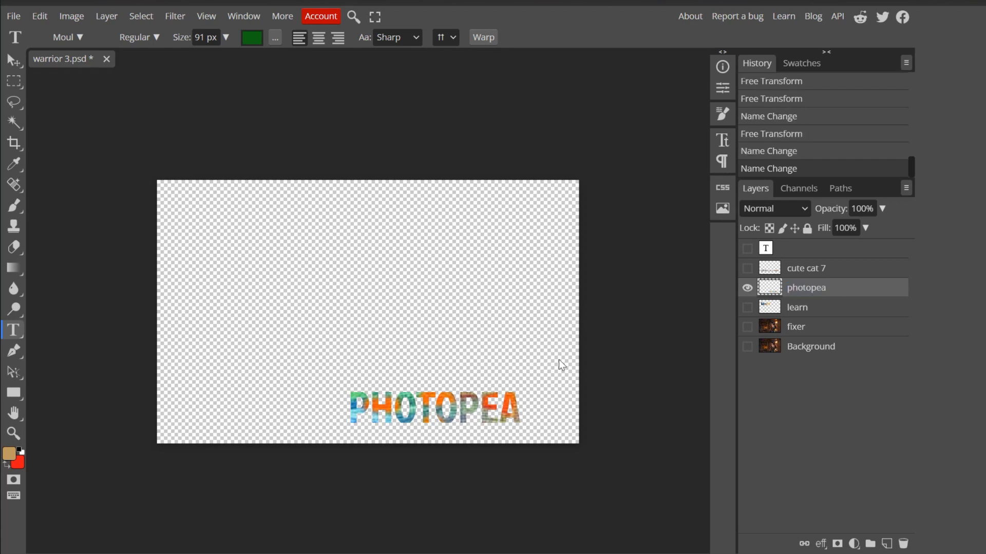
- Show the fixer, learn and cute cat 7 layers again, and rename the cute cat 7 layer pictures intext
left_click(747, 327)
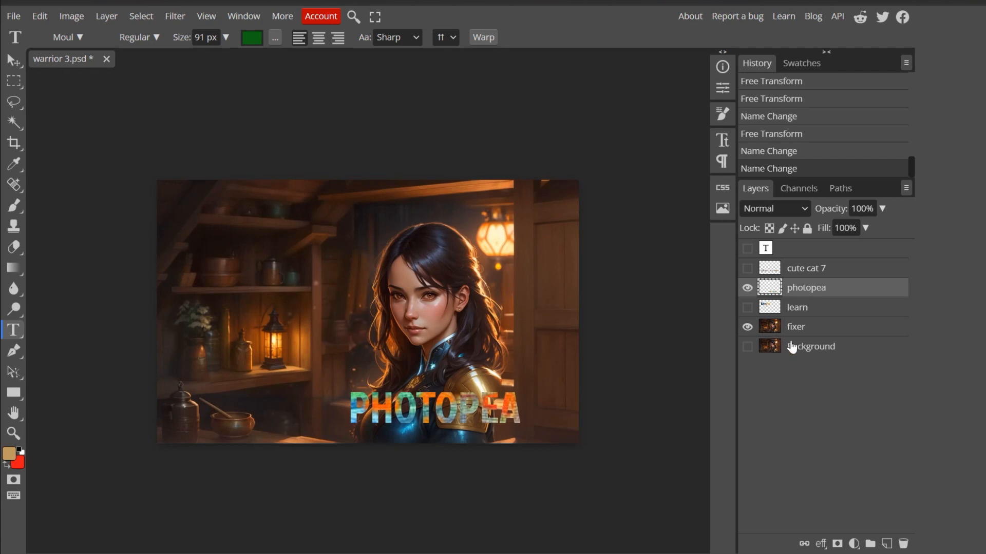
left_click(747, 308)
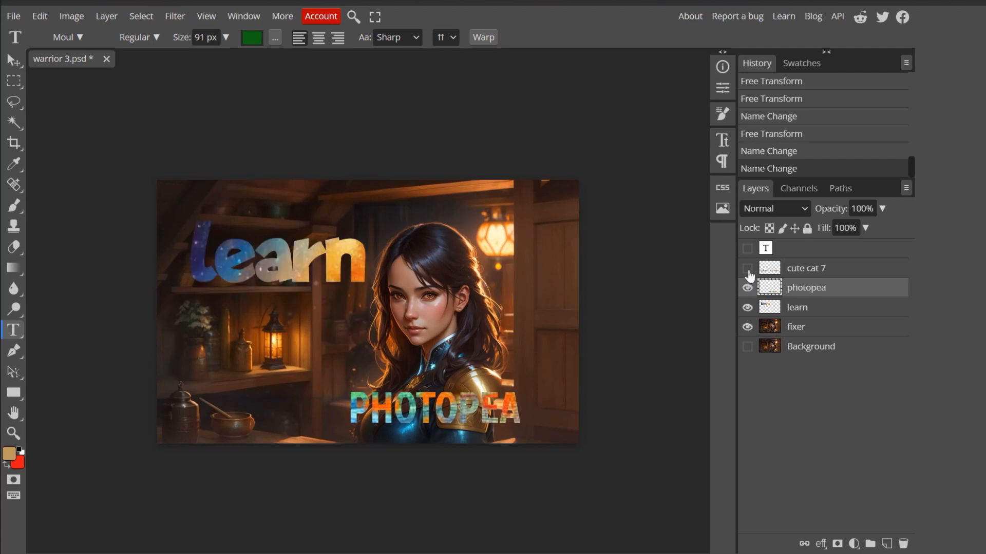
left_click(747, 269)
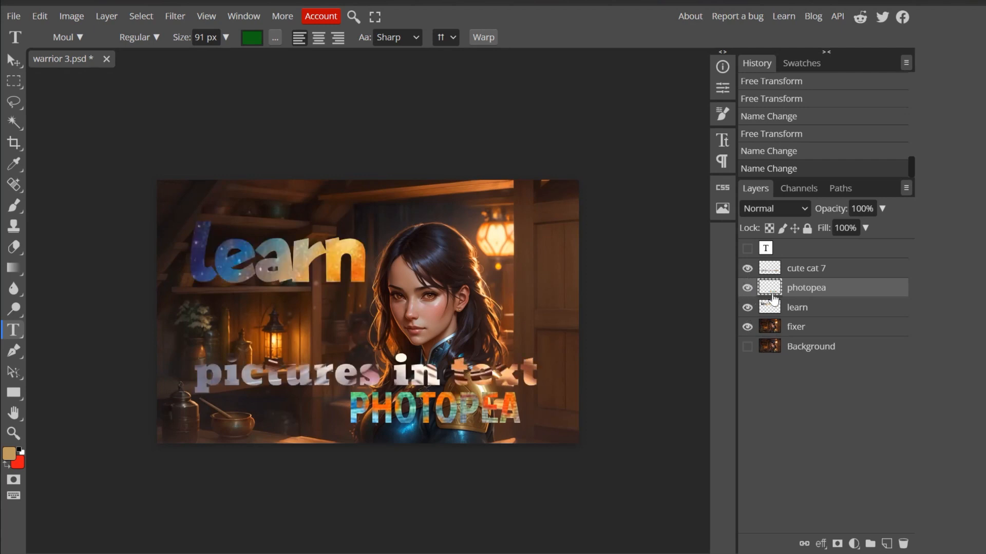
double_click(803, 272)
type("pi")
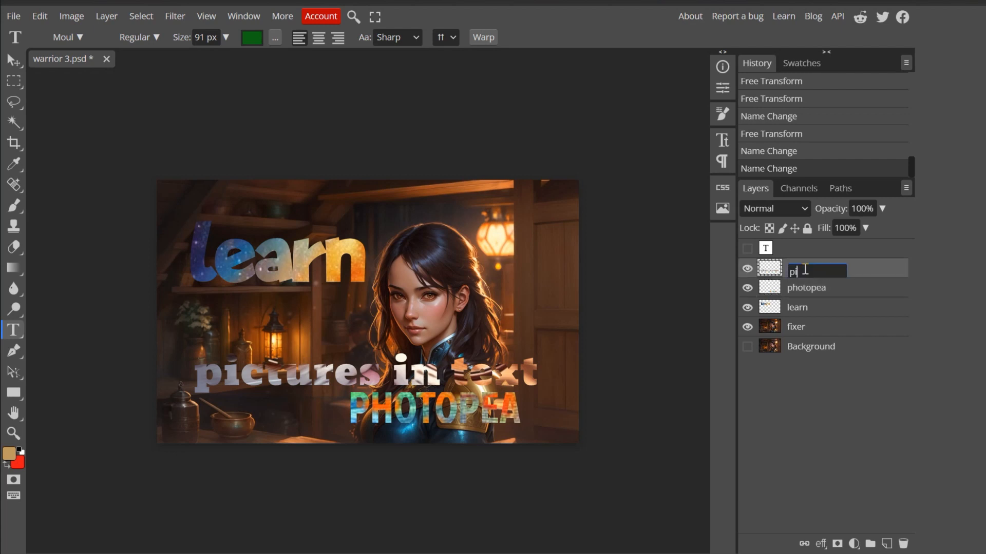
type("ctures intext")
key("Return")
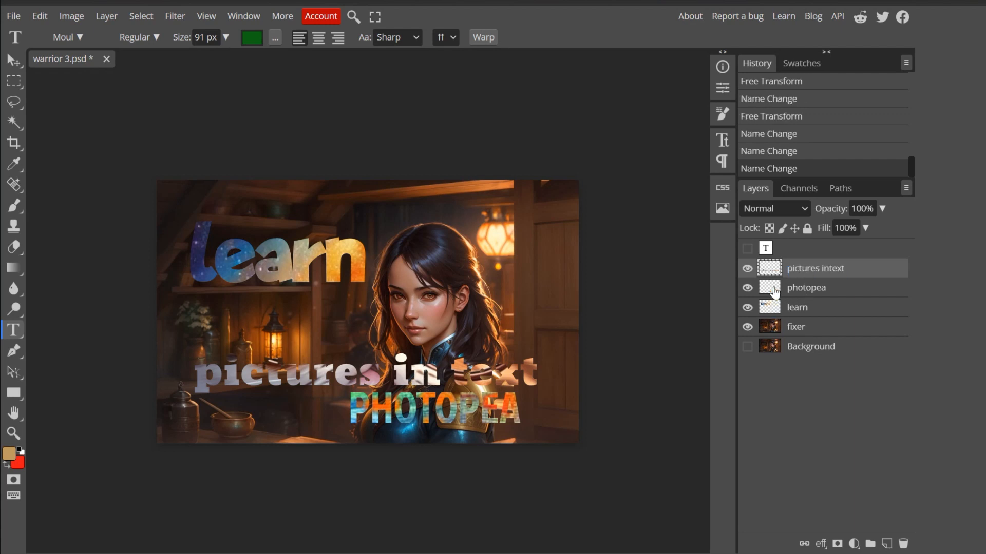
- Shift the PHOTOPEA lettering on the photopea layer slightly right and down with Free Transform
left_click(775, 292)
left_click(48, 16)
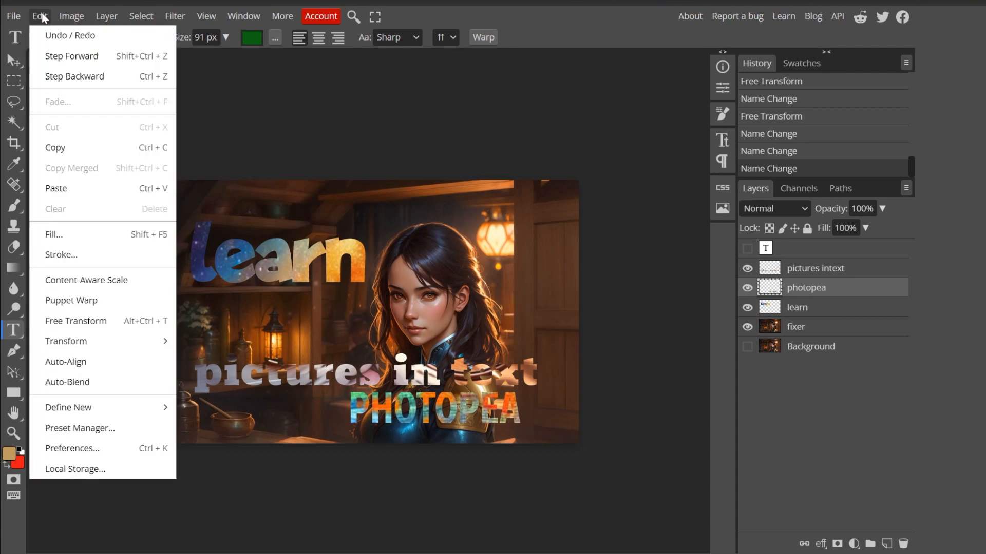
left_click(72, 322)
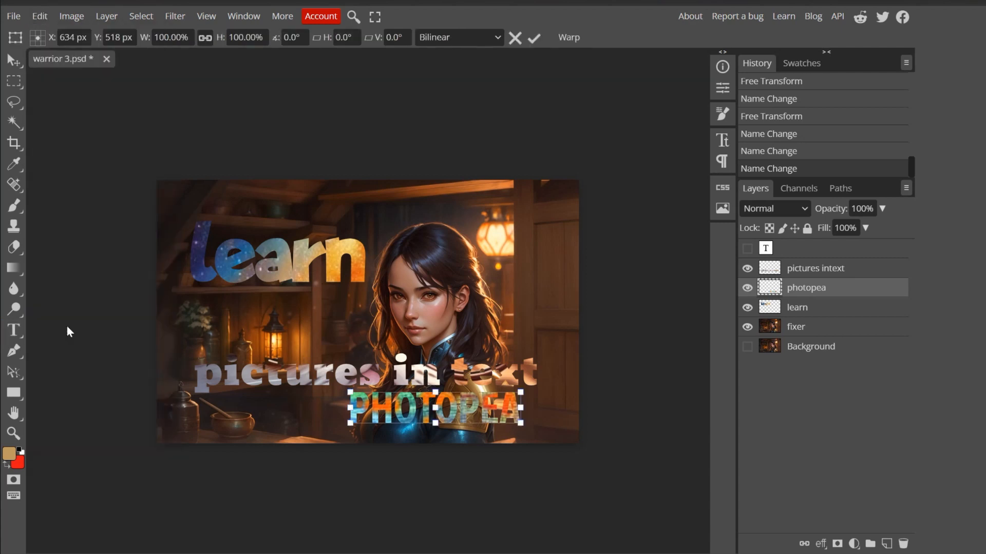
left_click_drag(421, 413, 444, 422)
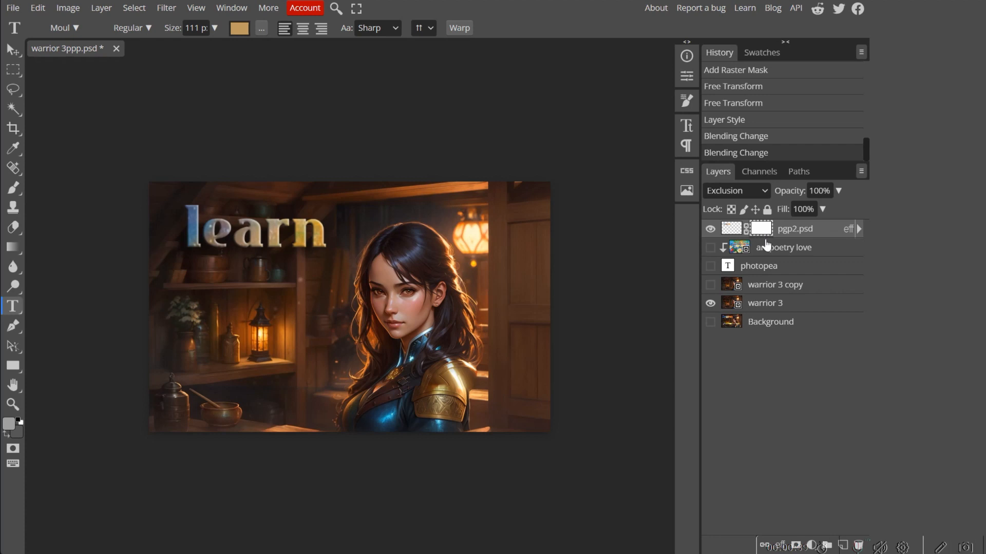
- Try the Subtract, Pin Light and Darker Color blend modes on the pgp2.psd lettering layer
left_click(763, 192)
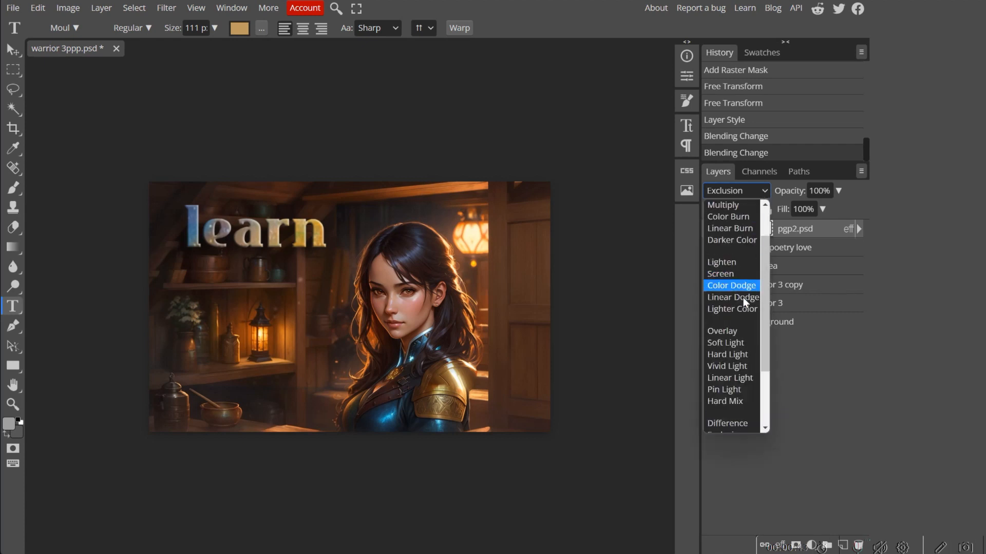
scroll(764, 293, "down", 3)
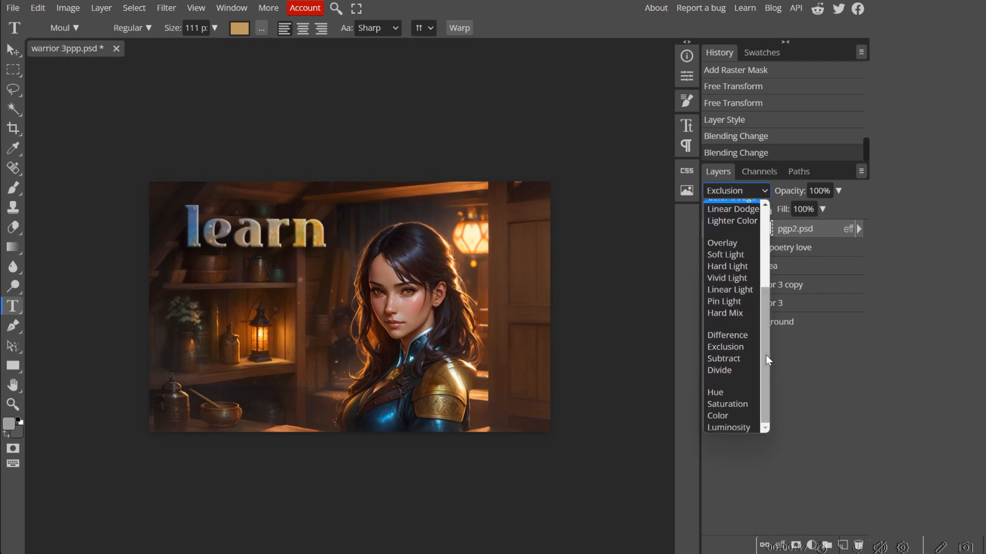
left_click(739, 359)
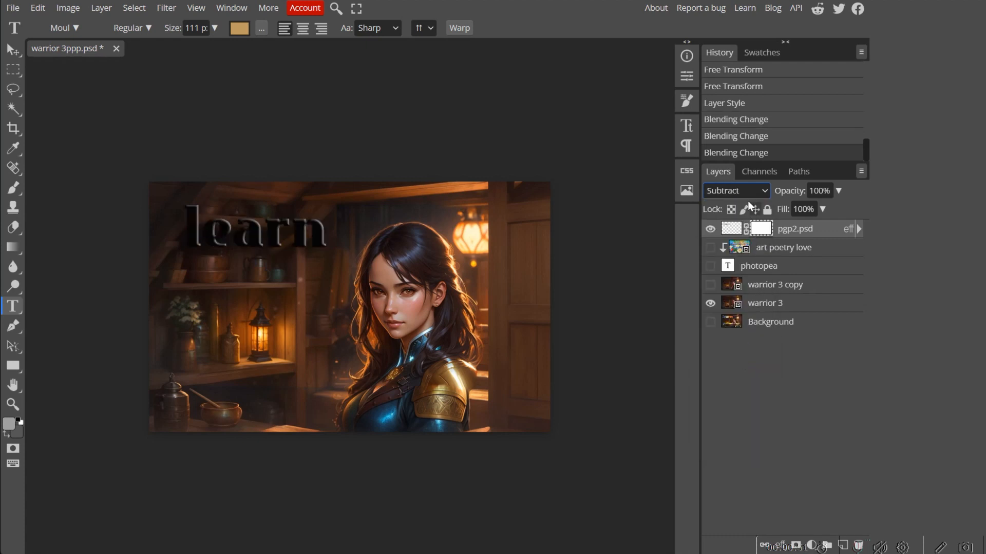
left_click(764, 191)
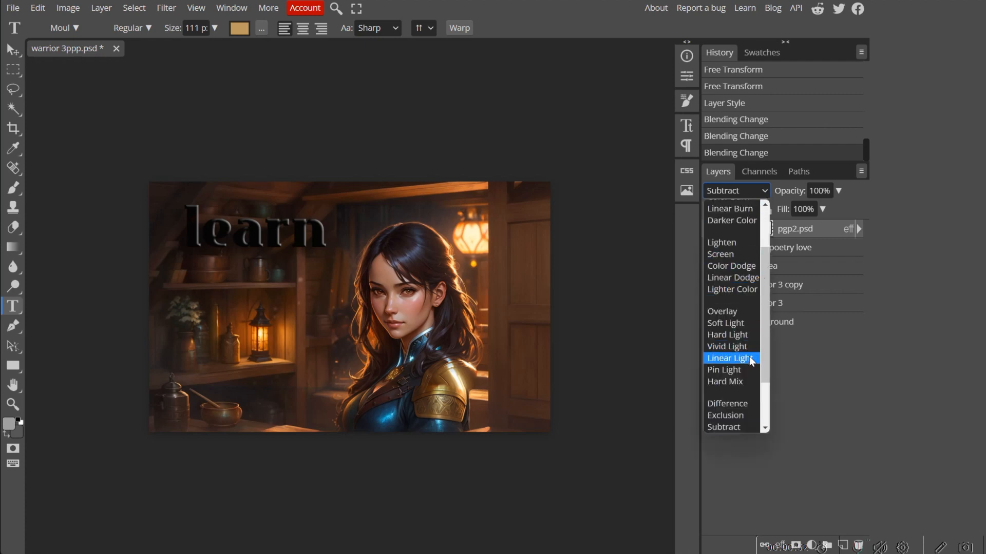
left_click(740, 371)
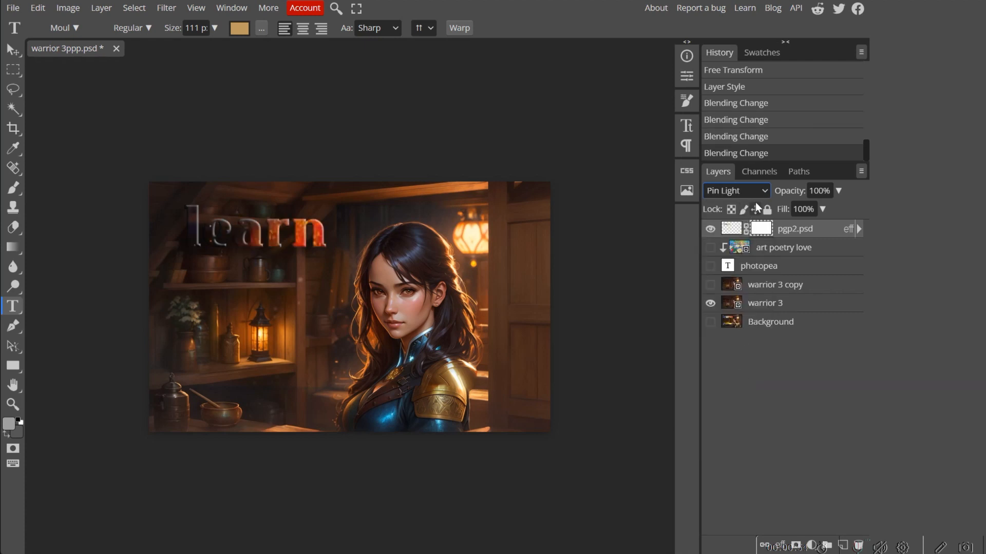
left_click(765, 191)
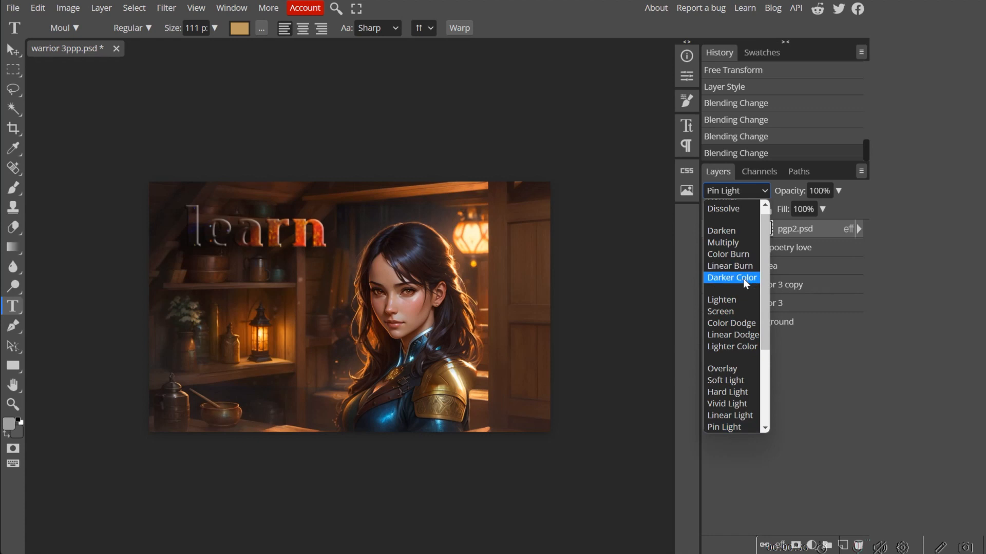
left_click(743, 279)
- Try the Luminosity, Saturation and Hue blend modes on the pgp2.psd lettering layer
left_click(763, 193)
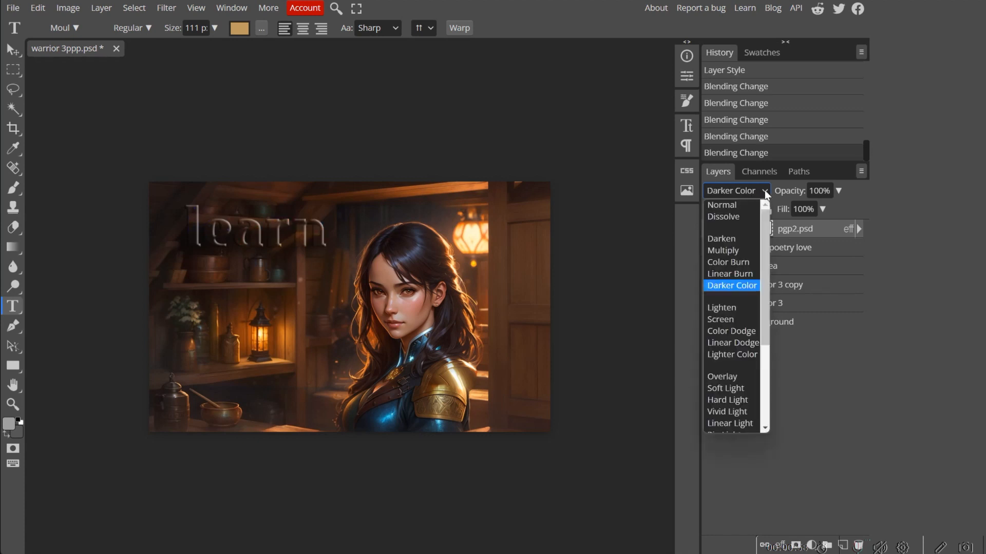
mouse_move(768, 267)
left_mouse_down()
mouse_move(761, 335)
mouse_move(781, 347)
left_mouse_up()
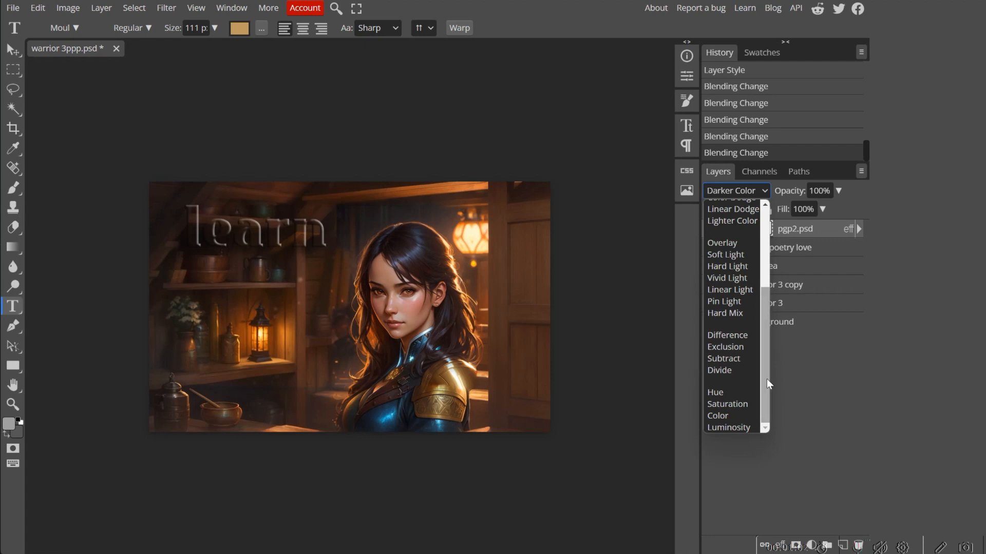
left_click(750, 431)
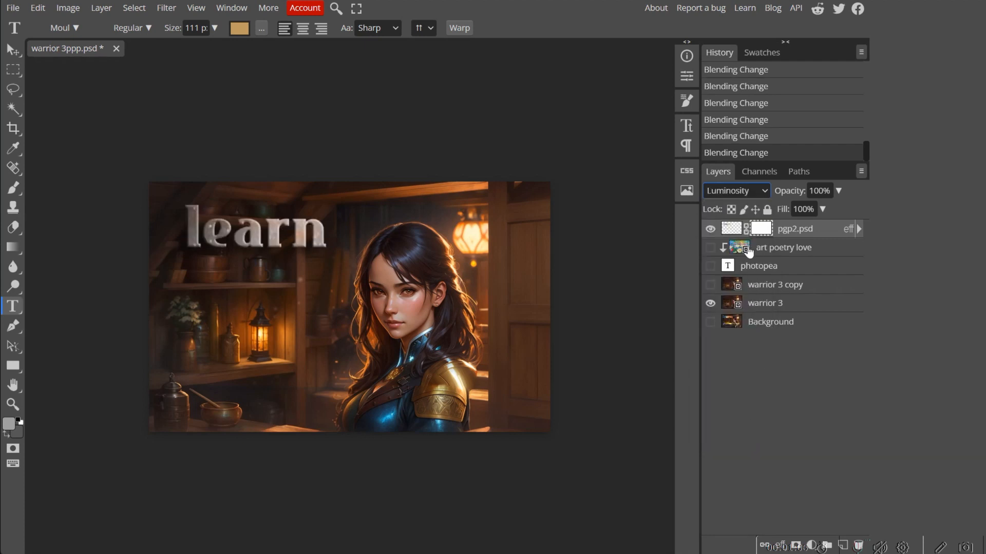
left_click(762, 192)
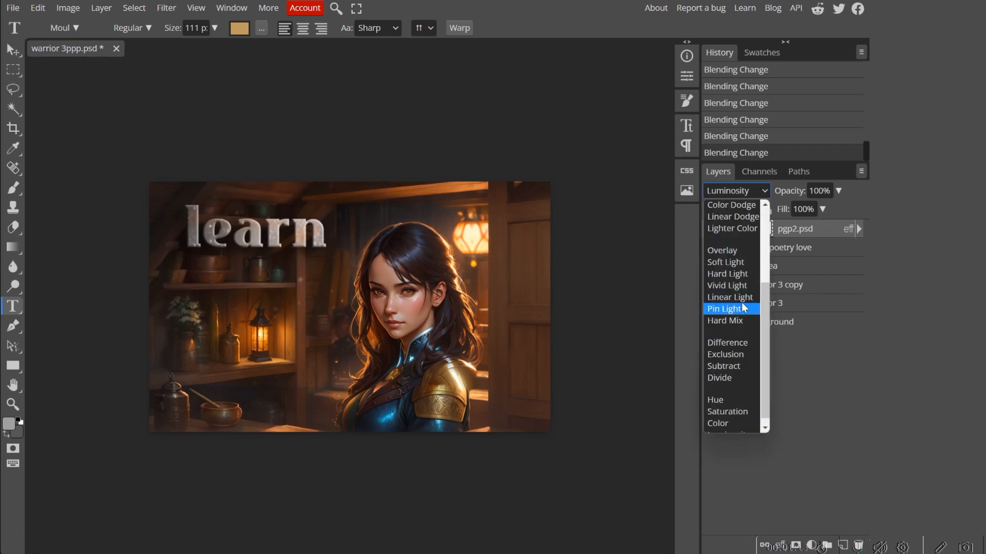
left_click(745, 411)
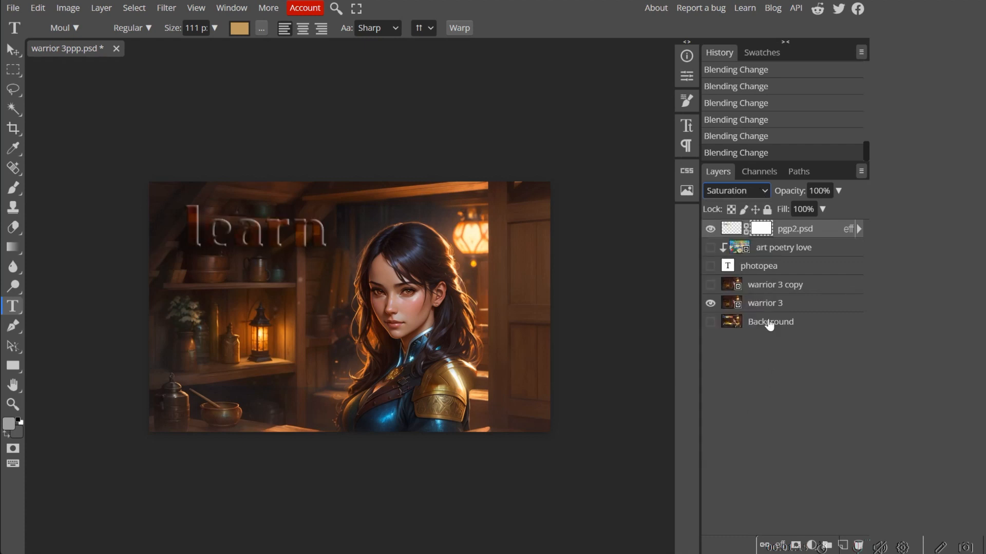
left_click(766, 190)
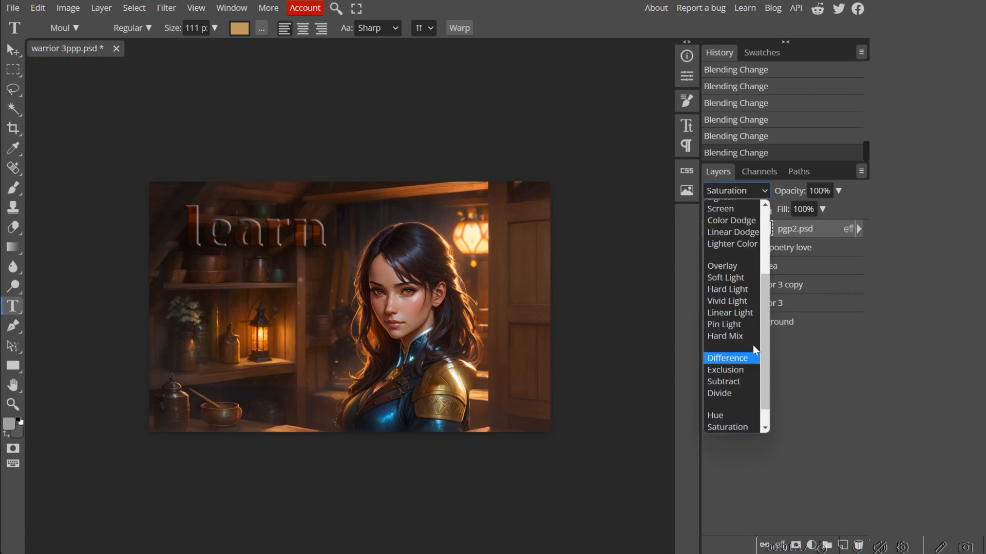
left_click(725, 415)
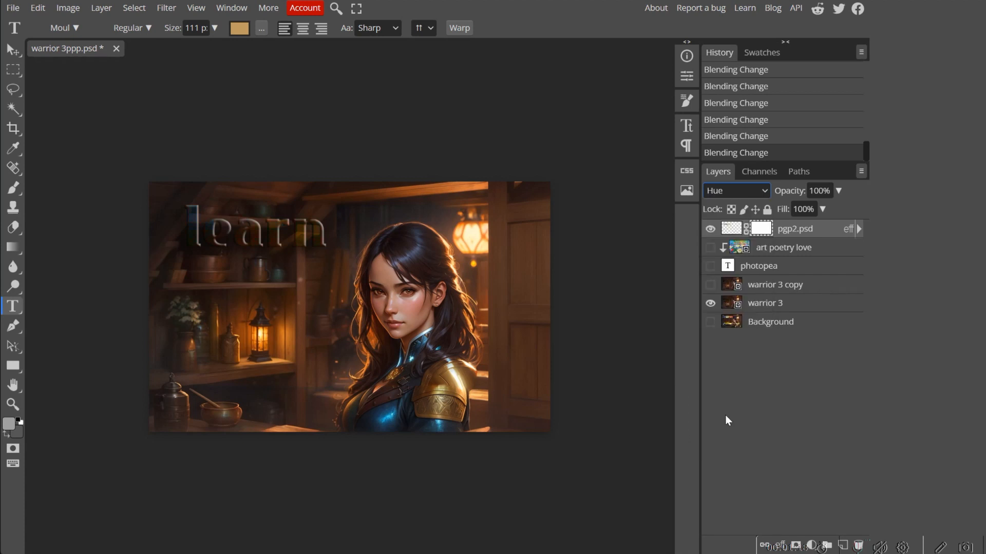
- Try the Overlay blend mode on the pgp2.psd layer, and set its blend mode to Normal
left_click(764, 190)
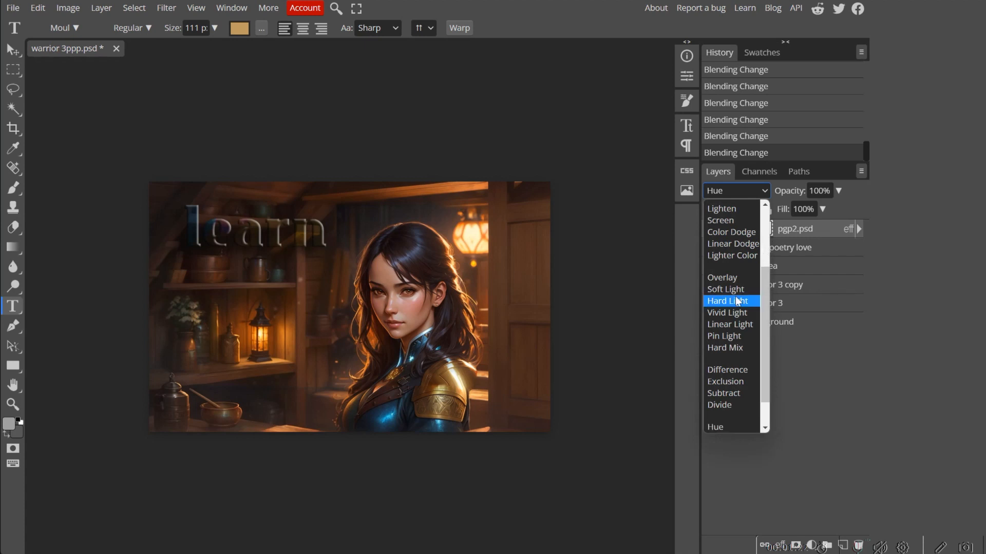
left_click(734, 278)
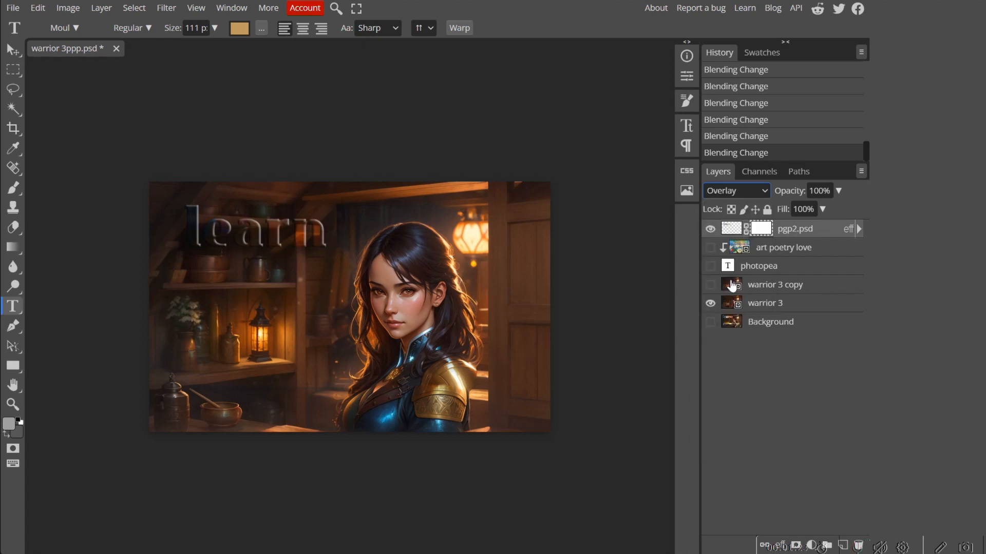
left_click(764, 192)
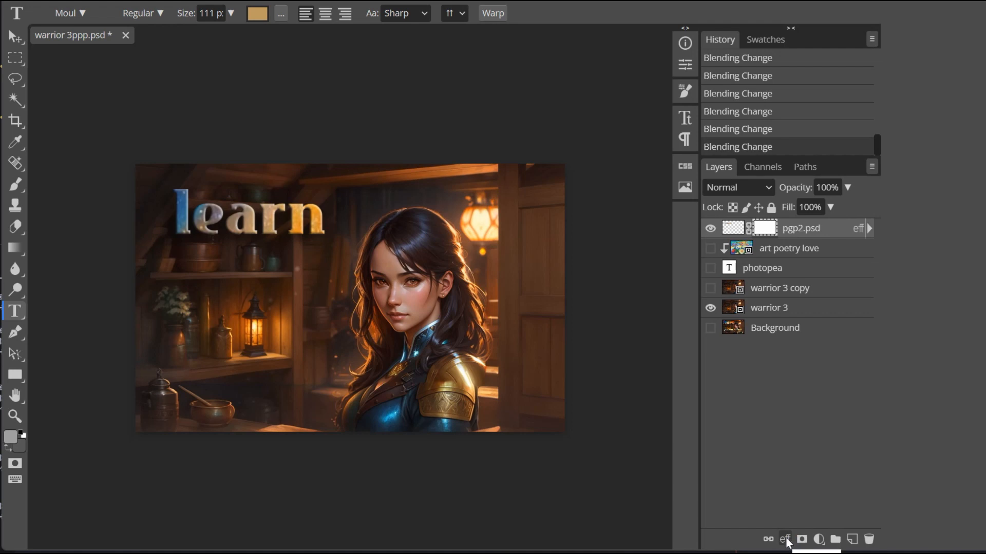
left_click(786, 539)
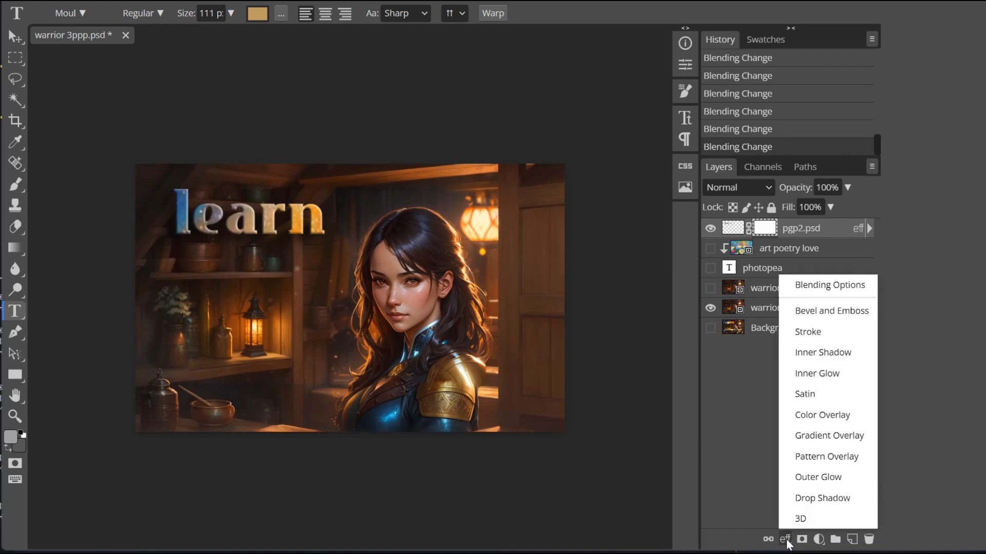
left_click(806, 499)
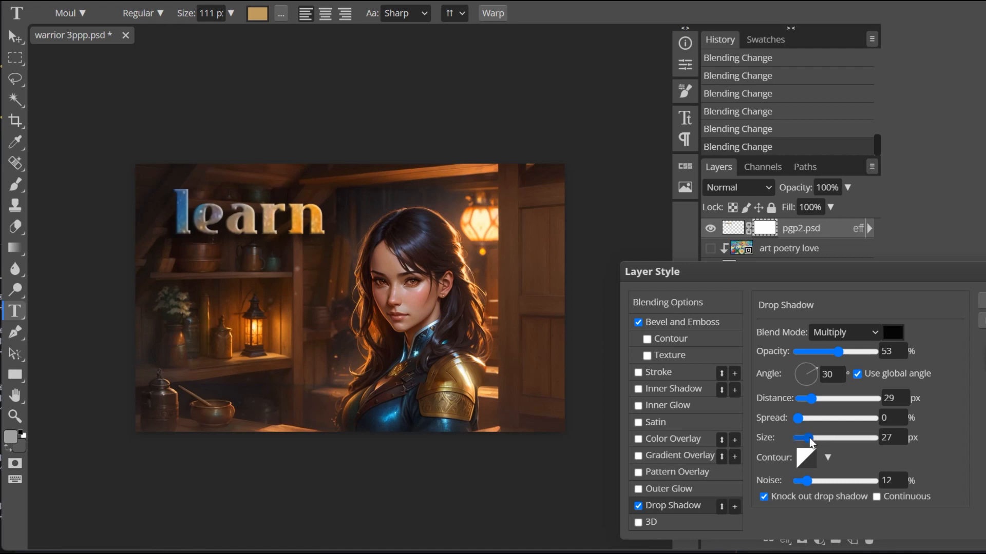
mouse_move(809, 439)
left_mouse_down()
mouse_move(857, 437)
mouse_move(816, 438)
left_mouse_up()
left_click_drag(848, 353, 859, 351)
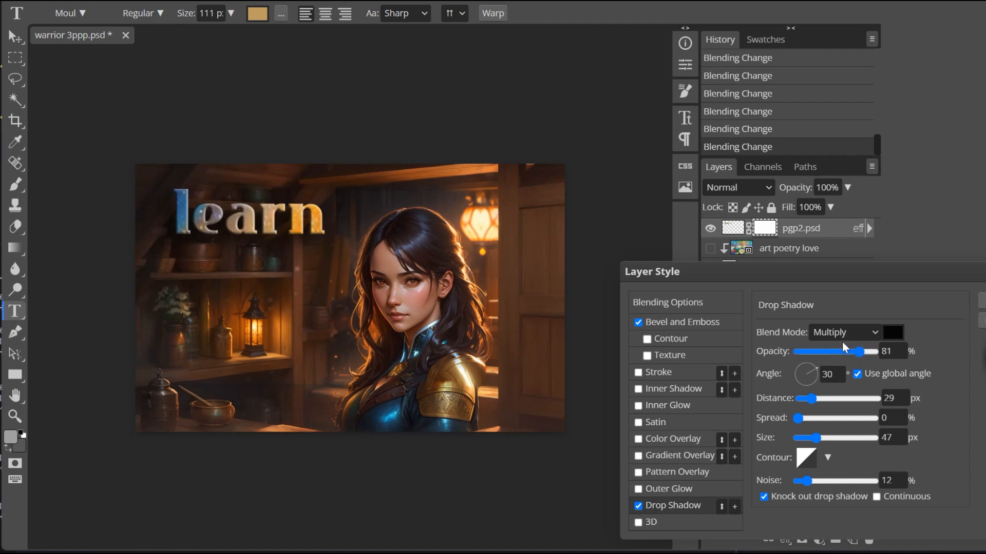
left_click(637, 323)
mouse_move(815, 438)
left_mouse_down()
mouse_move(867, 437)
mouse_move(824, 438)
left_mouse_up()
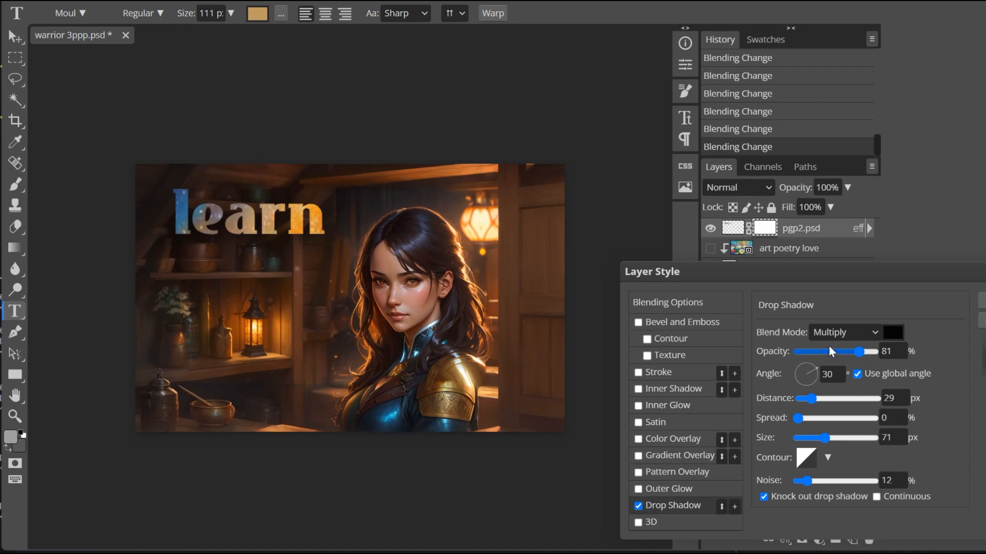
left_click_drag(812, 271, 803, 341)
left_click(710, 309)
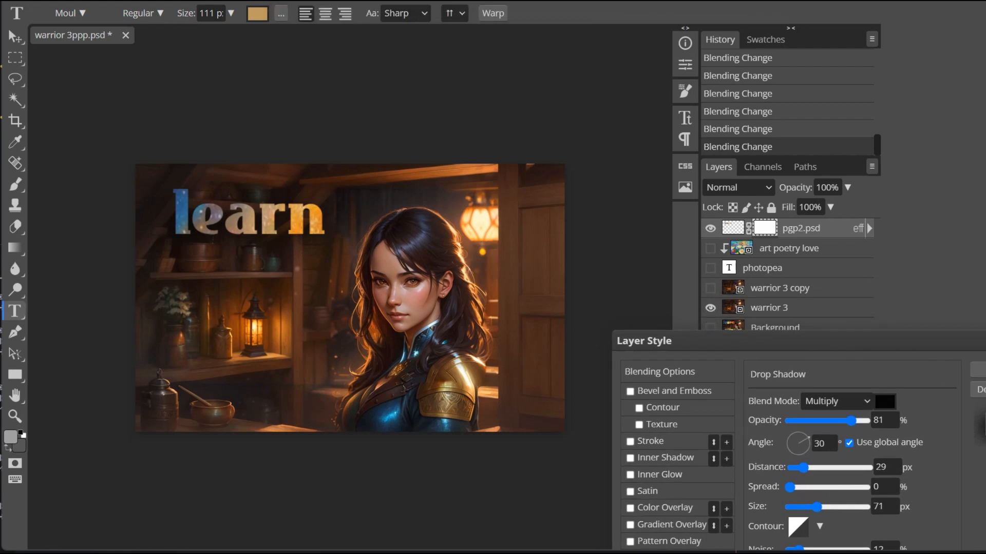
key("Escape")
- Hide the warrior 3 layer and set the pgp2.psd drop shadow to distance 26 px, spread 11% and size 6 px
left_click(710, 309)
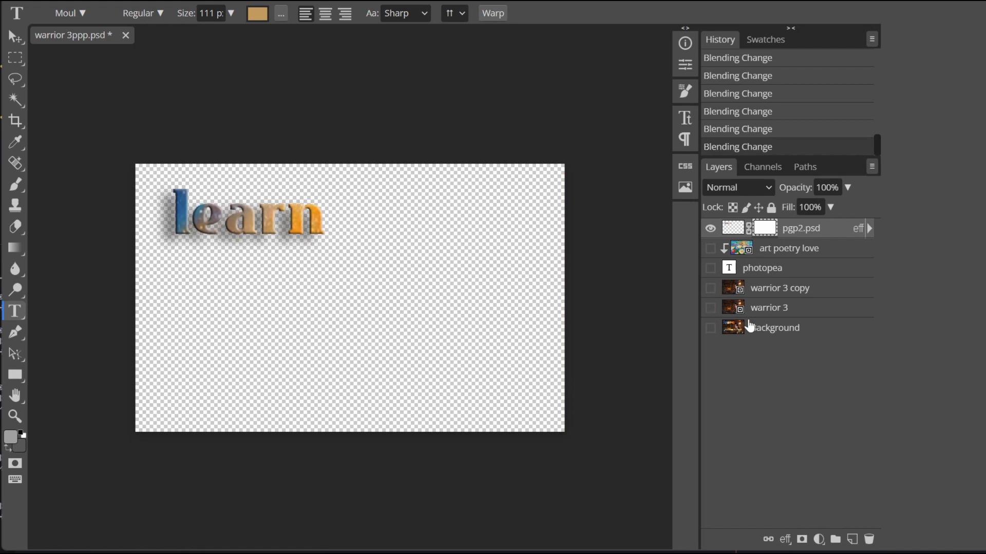
left_click(784, 539)
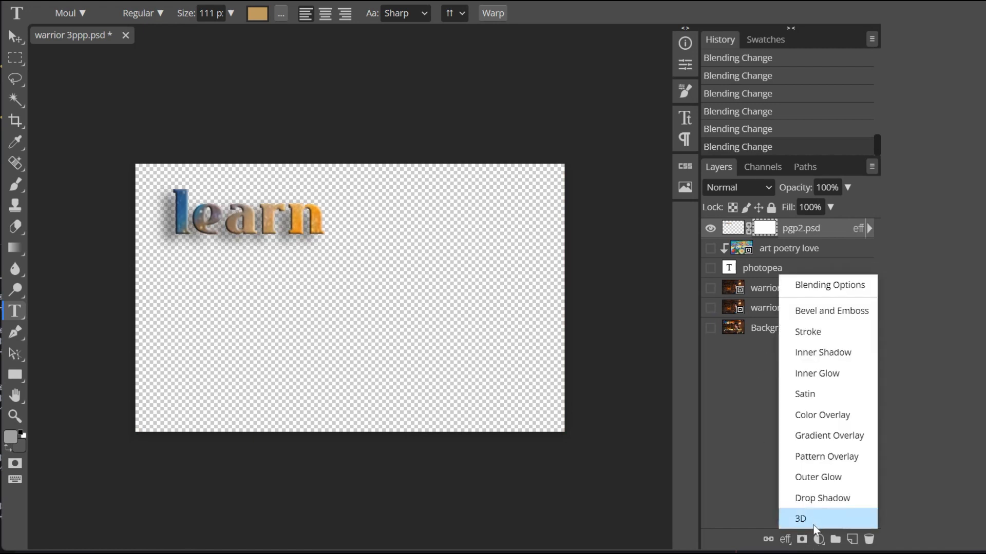
left_click(830, 499)
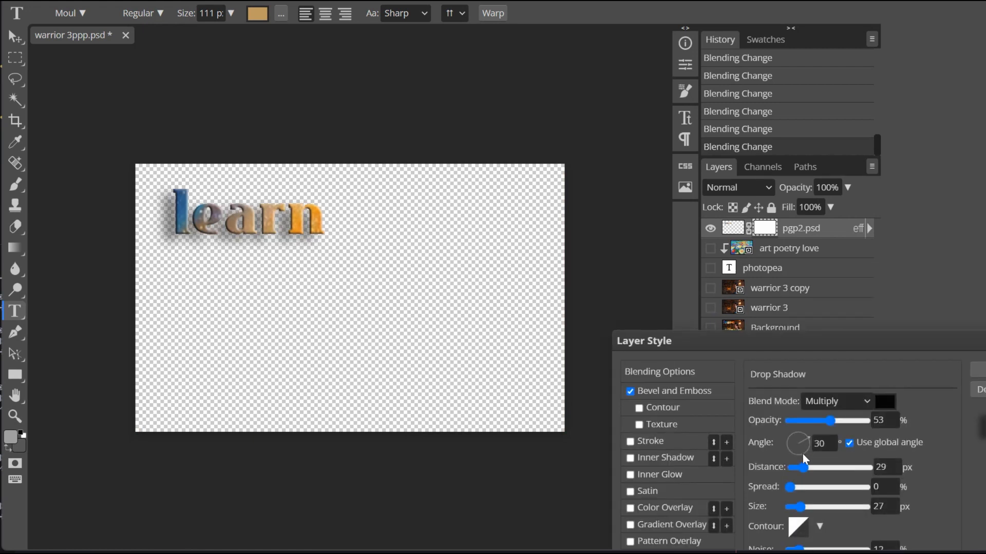
mouse_move(799, 508)
left_mouse_down()
mouse_move(854, 506)
mouse_move(793, 508)
left_mouse_up()
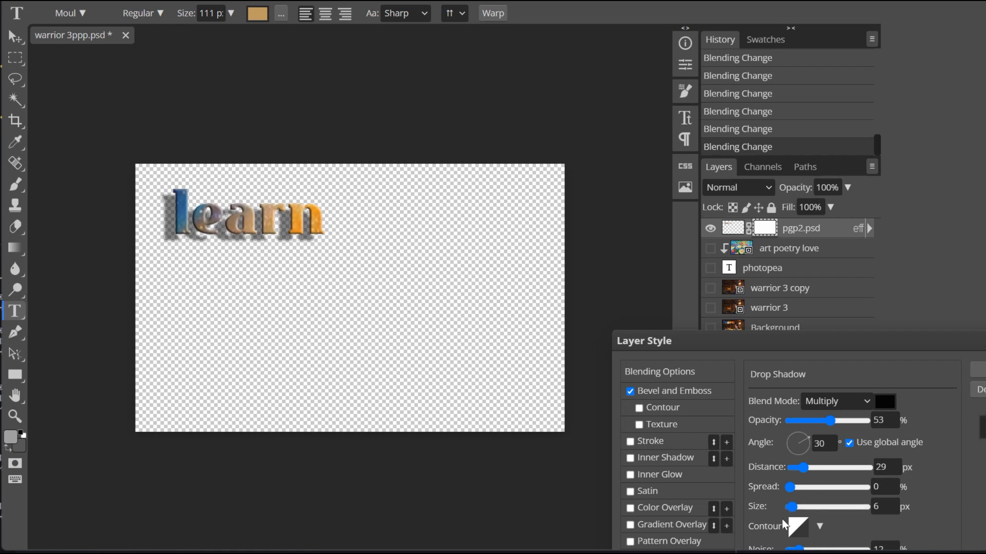
left_click_drag(791, 487, 799, 467)
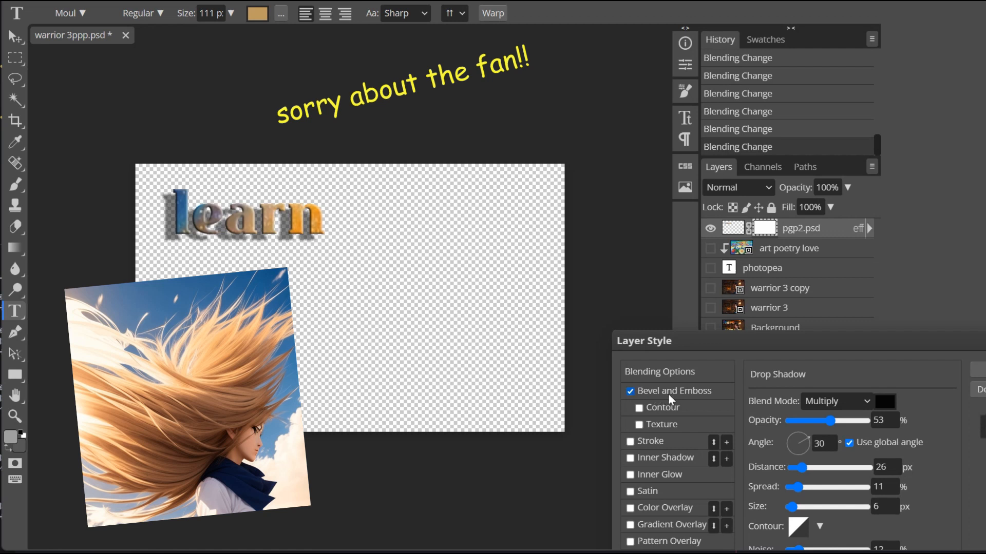
- Compare the learn lettering without and with Bevel and Emboss, keep the effect on, and apply the layer style
left_click(631, 391)
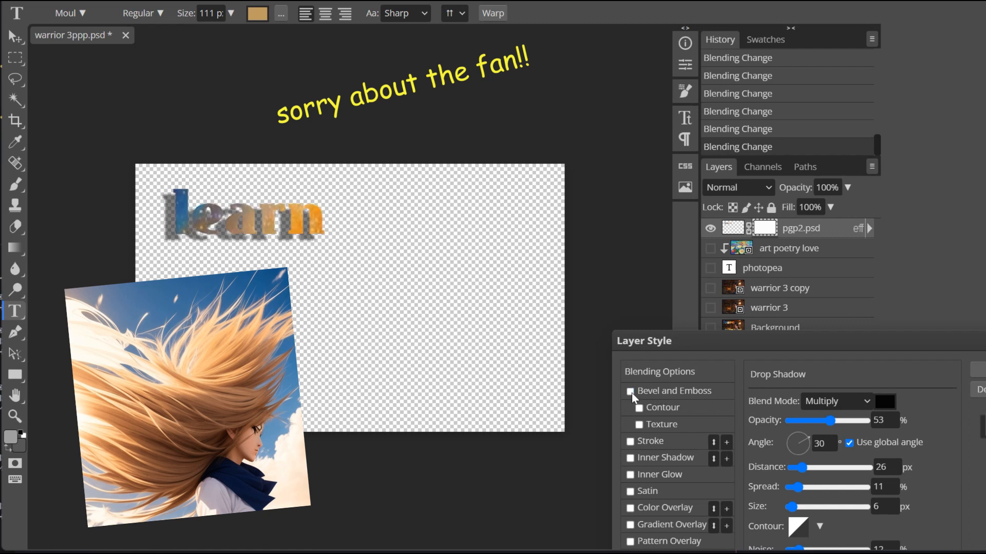
left_click(630, 391)
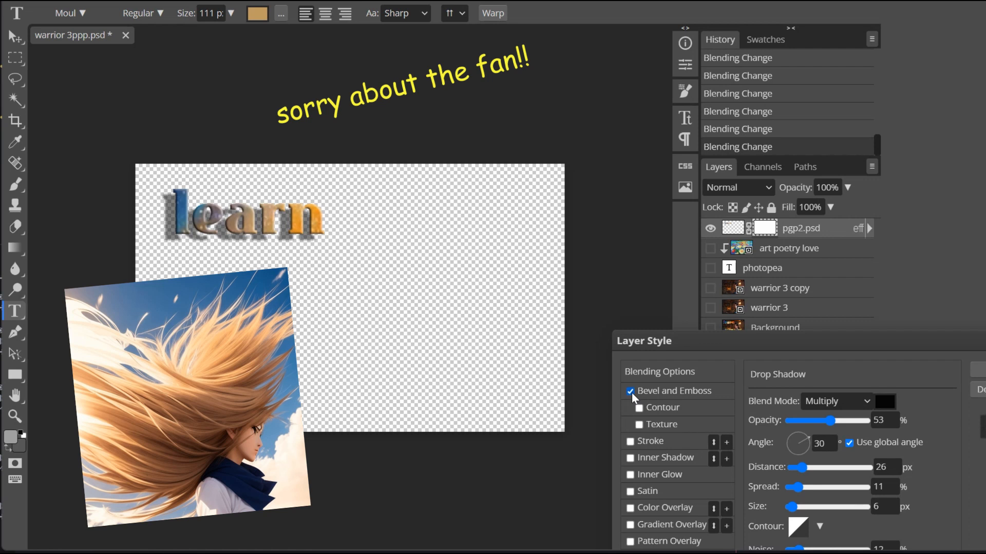
left_click(631, 392)
left_click(630, 392)
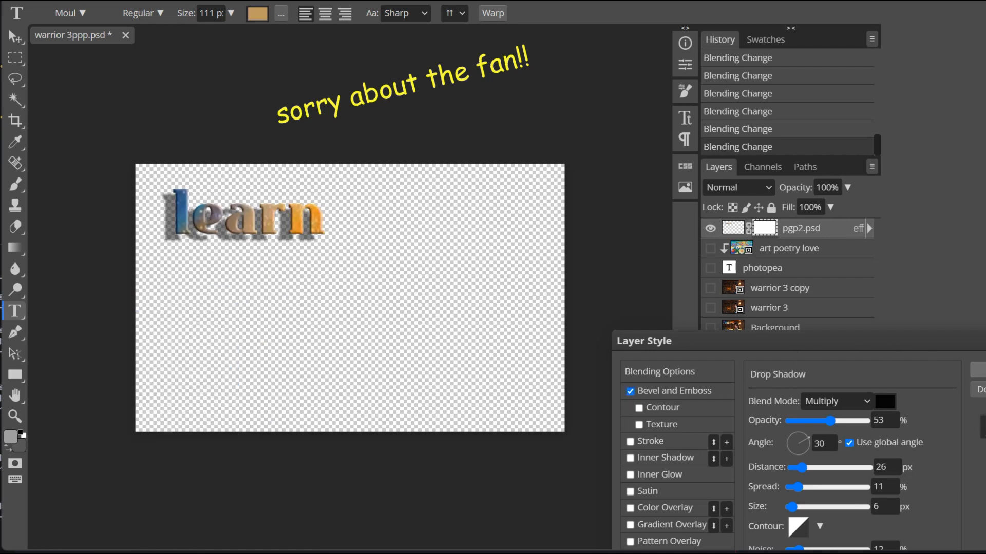
left_click(978, 370)
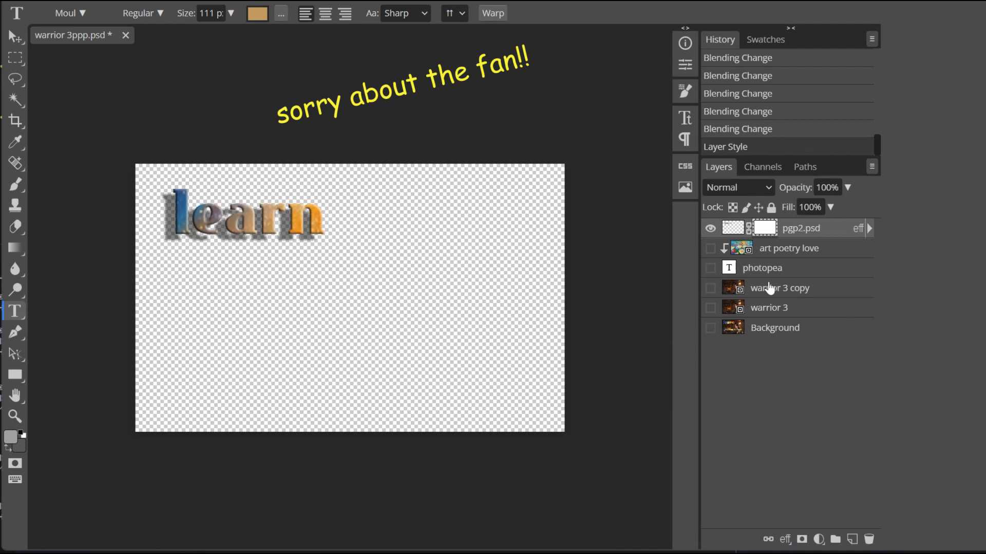
- Show the warrior 3 layer and set the pgp2.psd Bevel and Emboss to depth 161%, size 11 px and soften 6 px
left_click(711, 309)
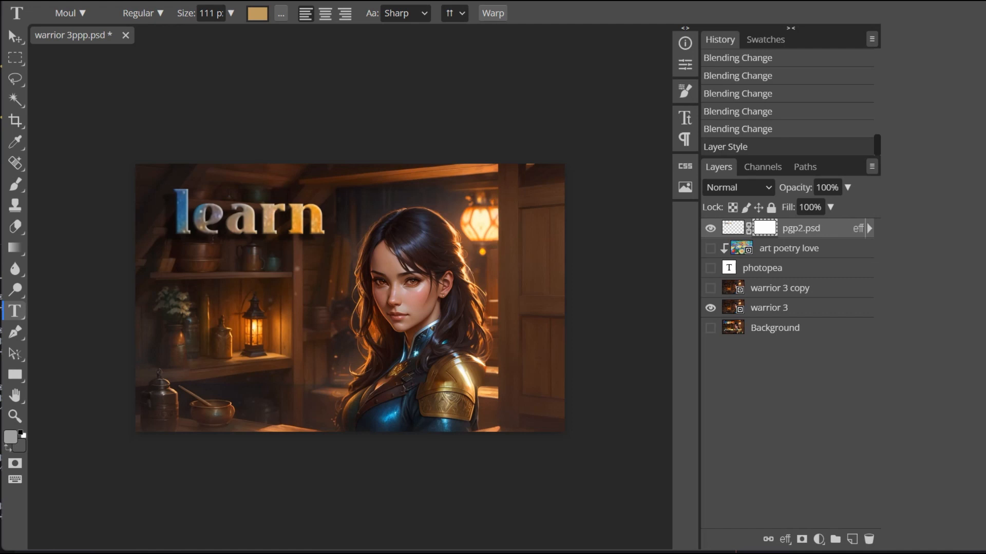
left_click(784, 539)
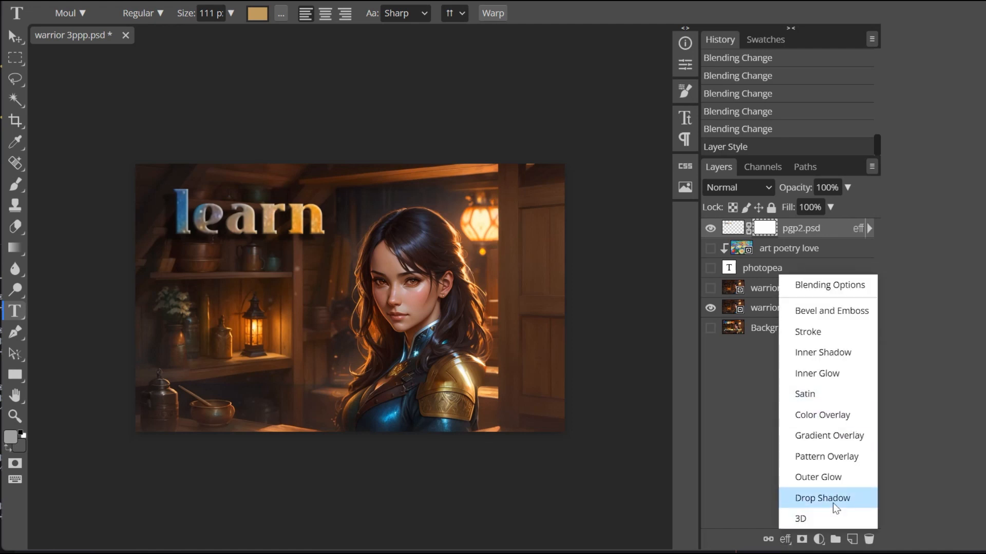
left_click(834, 311)
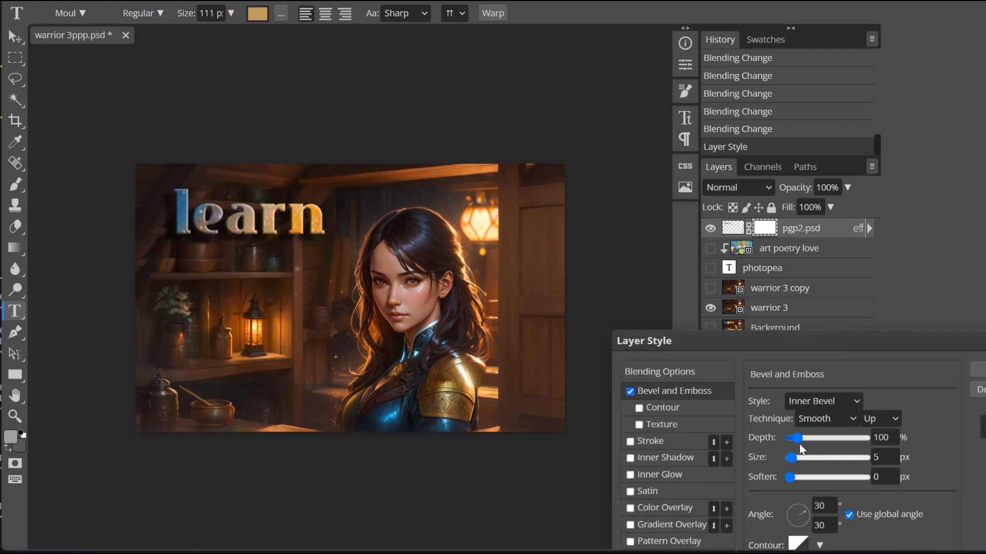
mouse_move(799, 439)
left_mouse_down()
mouse_move(844, 442)
mouse_move(798, 437)
mouse_move(820, 460)
mouse_move(789, 460)
mouse_move(796, 458)
left_mouse_up()
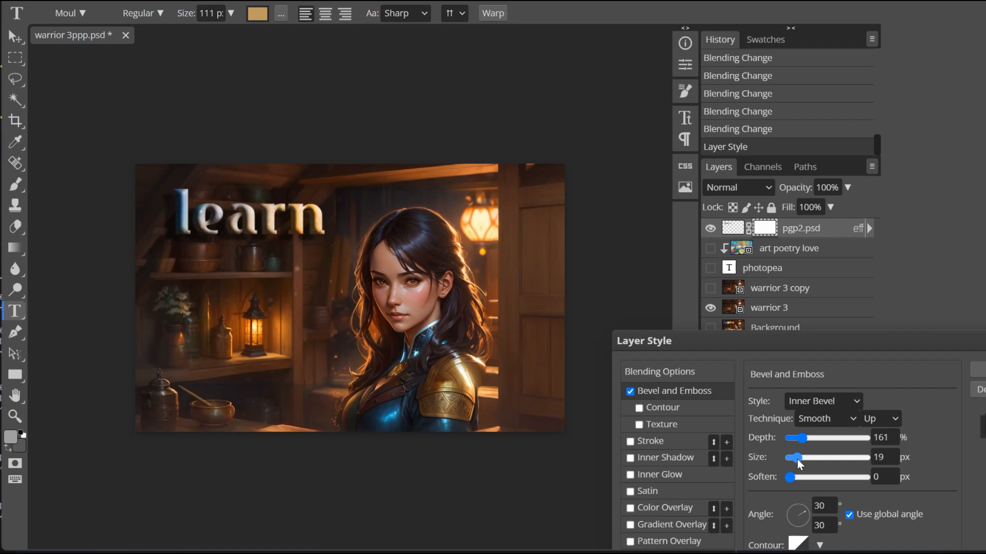
left_click_drag(797, 460, 793, 460)
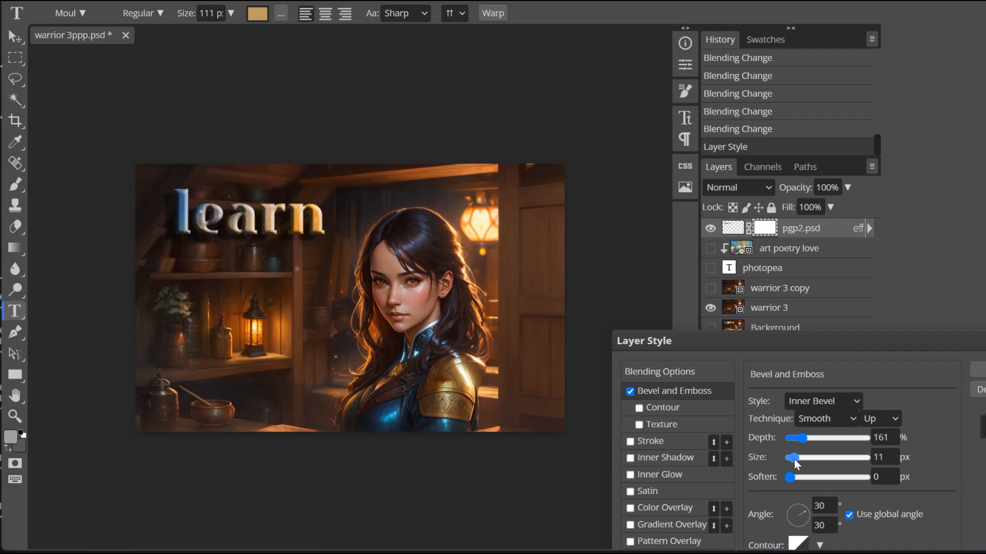
left_click_drag(788, 478, 809, 482)
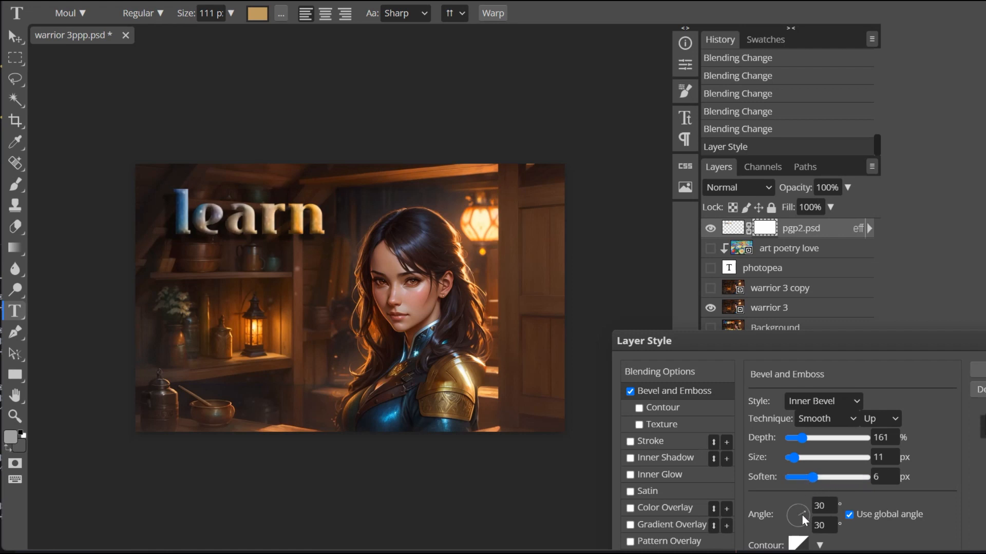
left_click(977, 370)
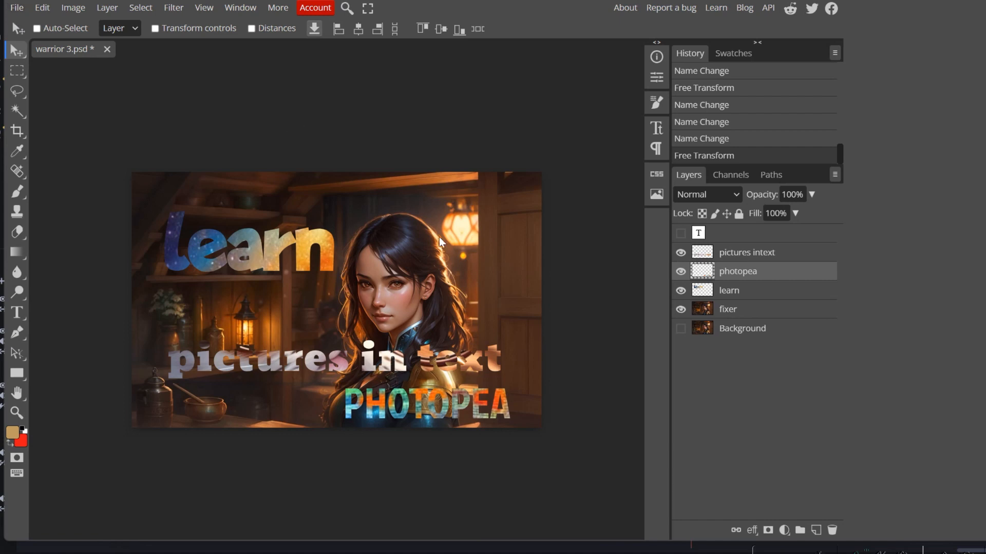
- Open the PNG export settings for the warrior 3.psd composition and open the file name for editing
left_click(16, 10)
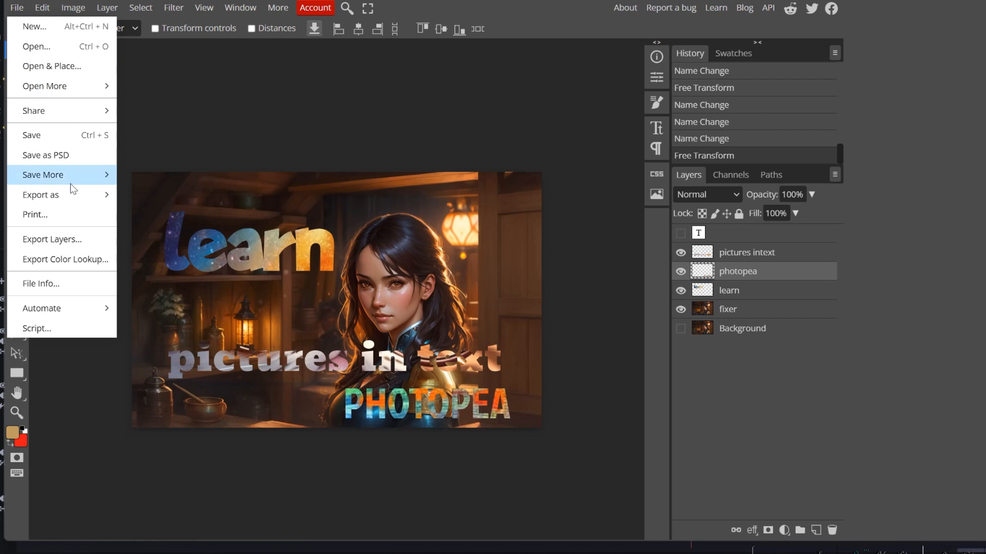
mouse_move(75, 198)
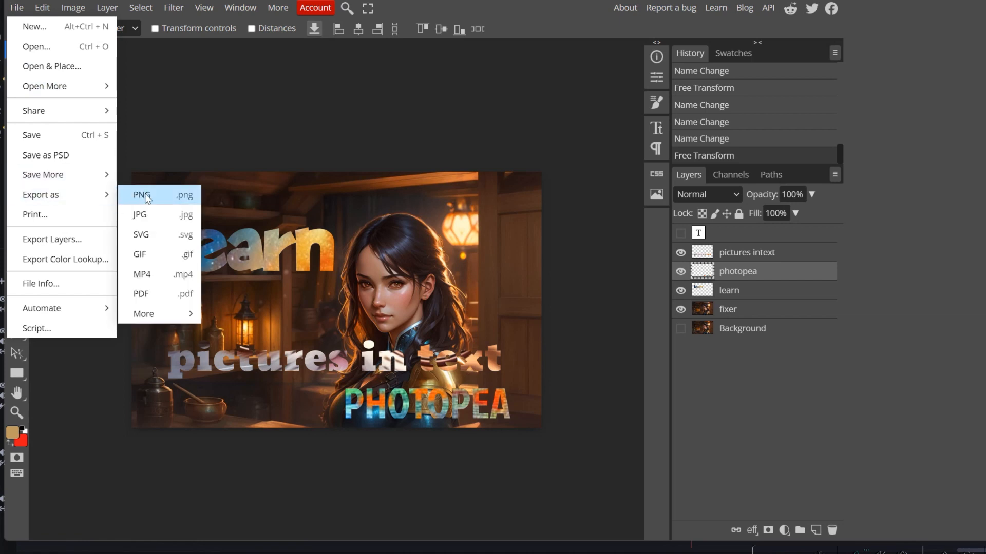
left_click(171, 196)
left_click(468, 129)
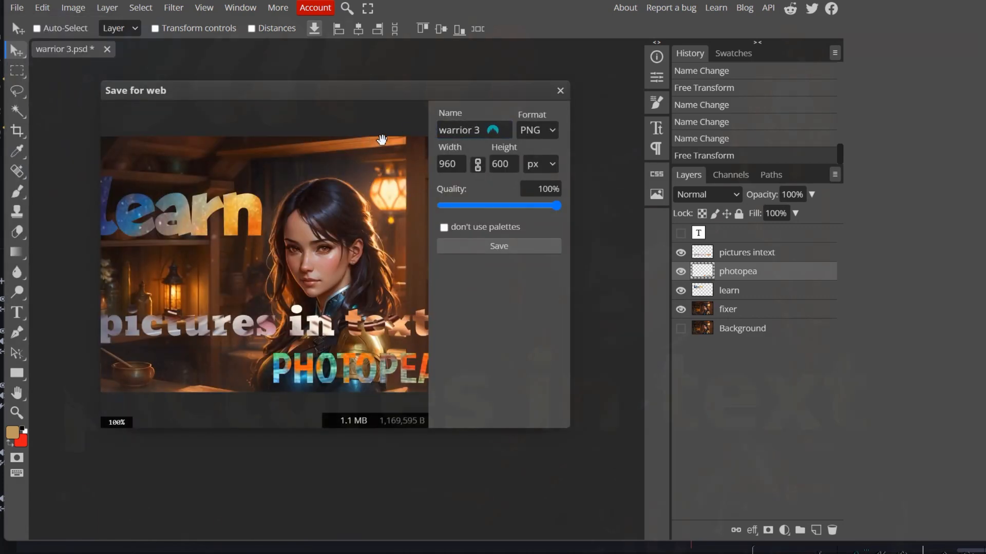